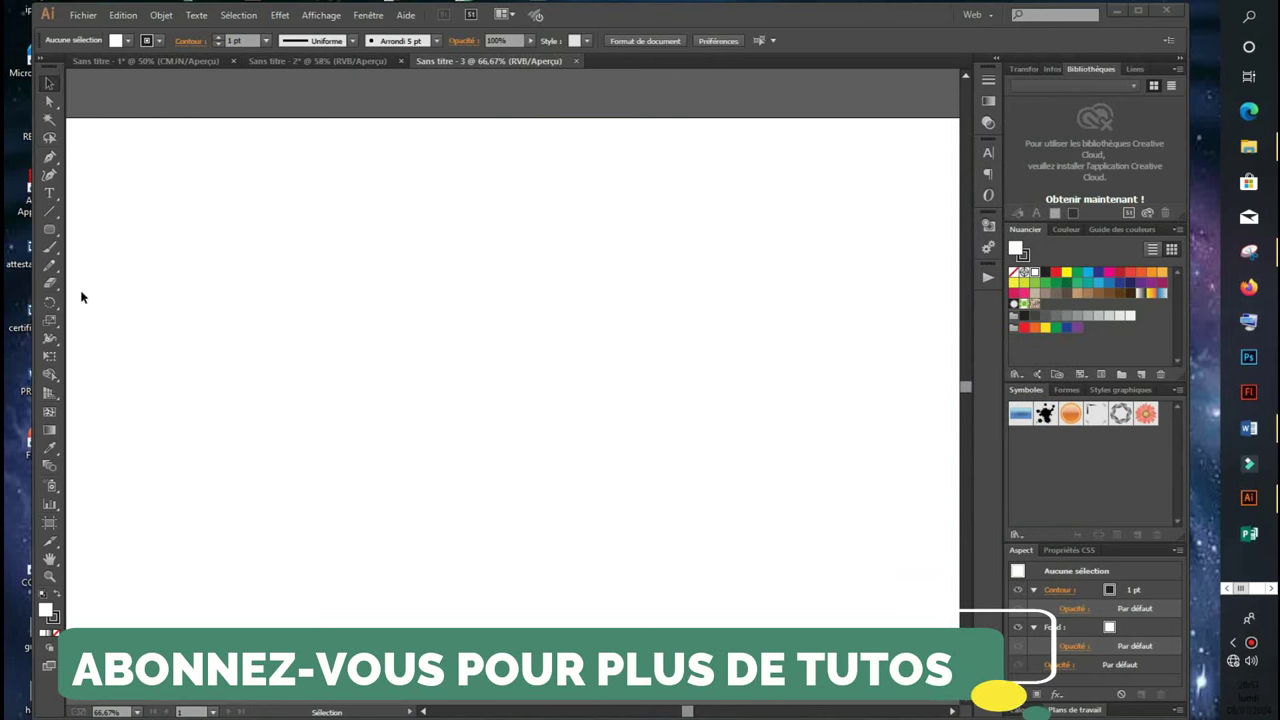
- Draw a circle at the artboard centre with no fill, scaled down to about 438 px
left_click_drag(50, 229, 95, 265)
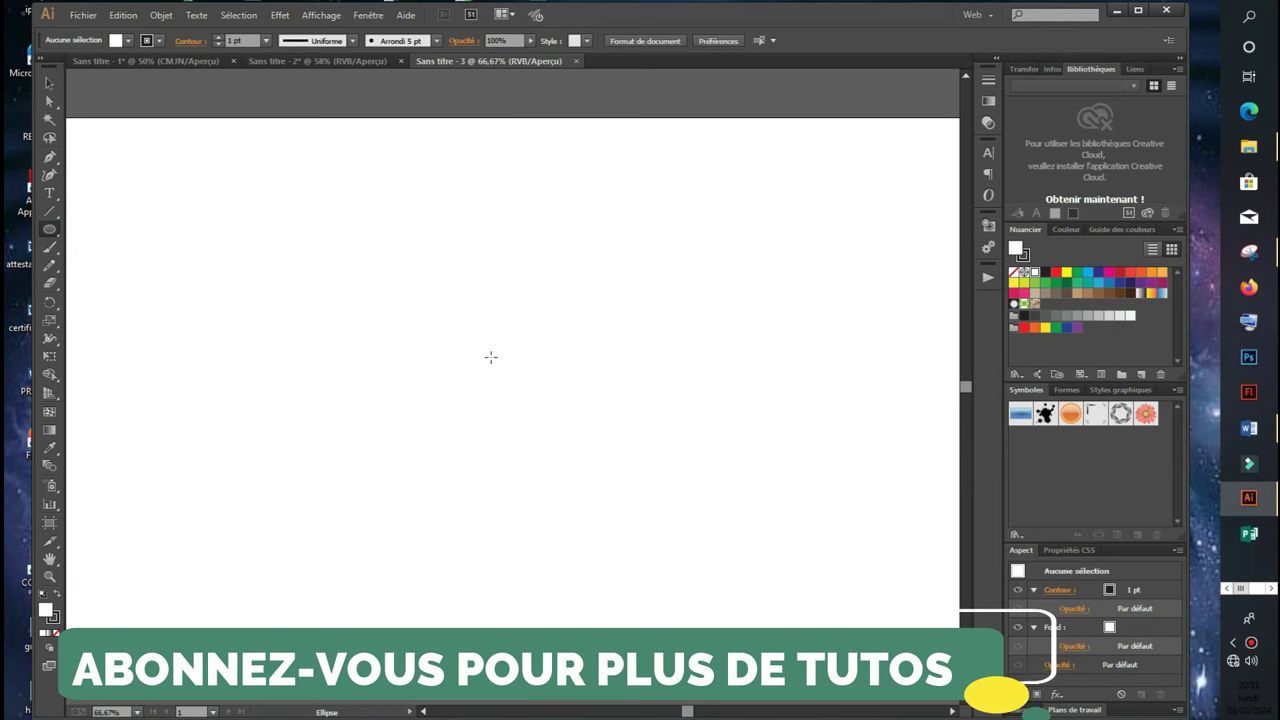
left_click_drag(491, 357, 564, 501)
left_click(127, 40)
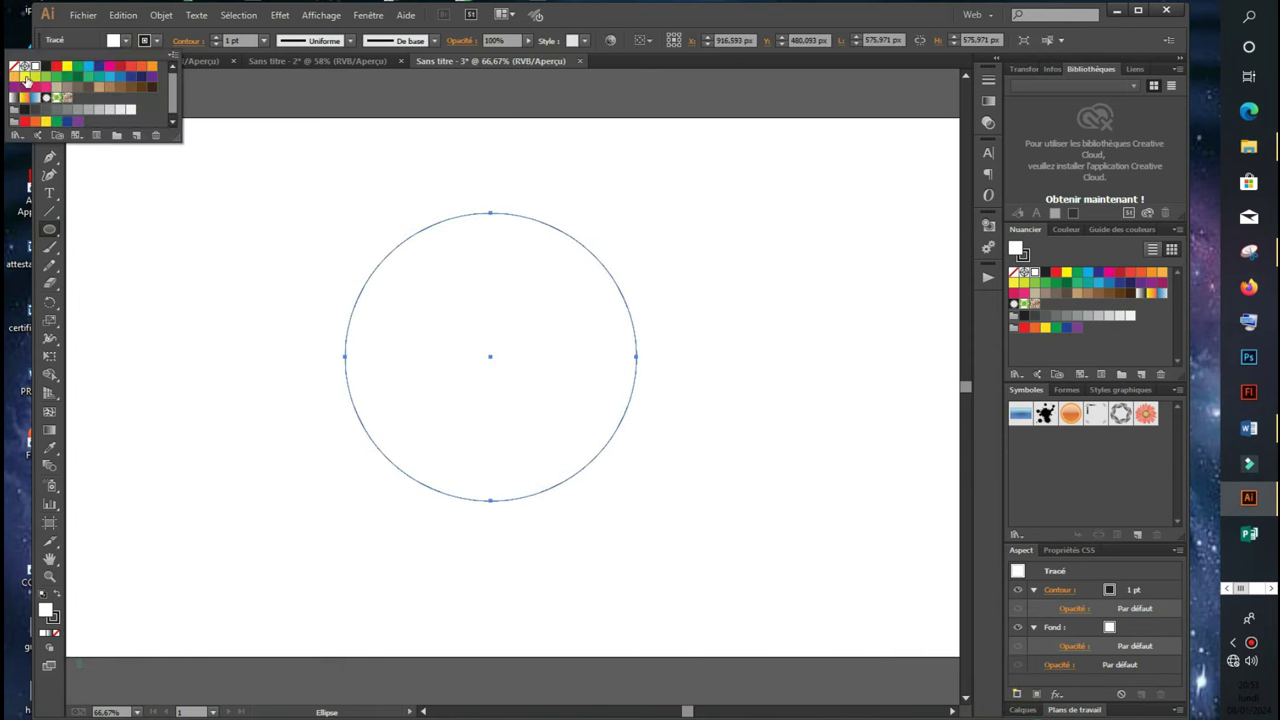
left_click(12, 67)
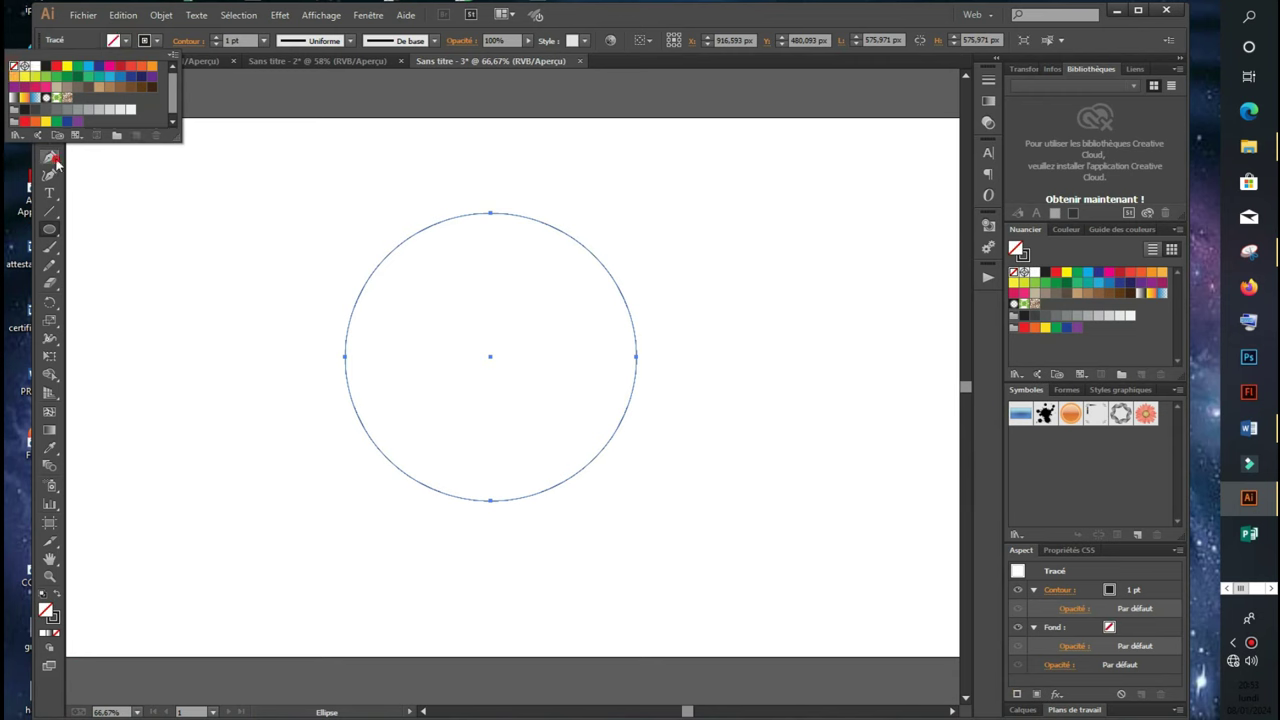
left_click(49, 82)
left_click_drag(636, 212, 603, 248)
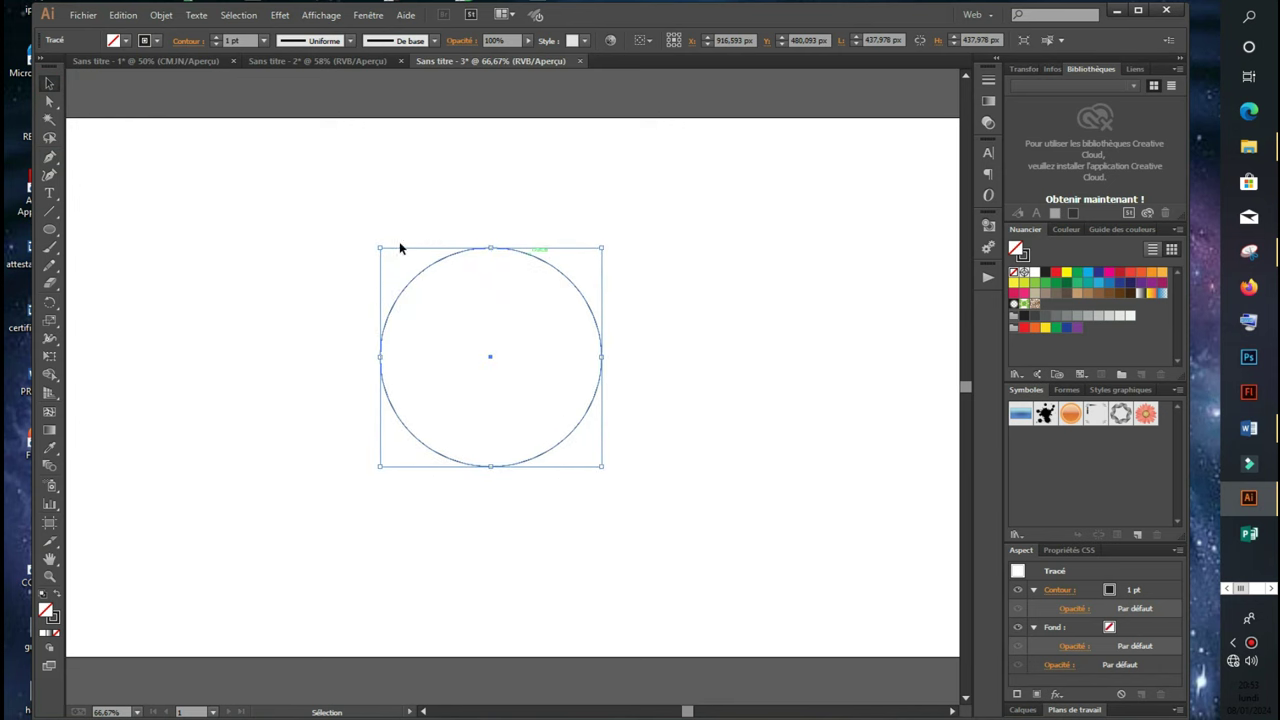
- Copy the circle and paste a duplicate in front of it
left_click(123, 15)
left_click(142, 86)
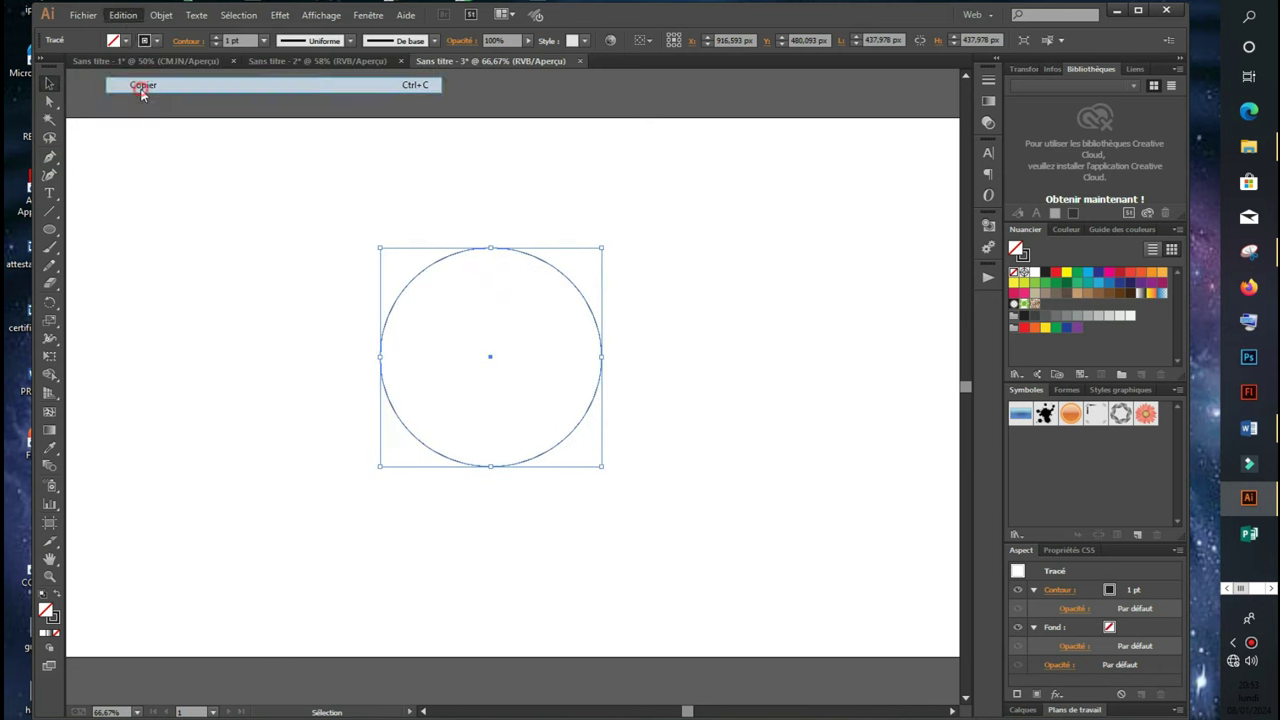
left_click(124, 15)
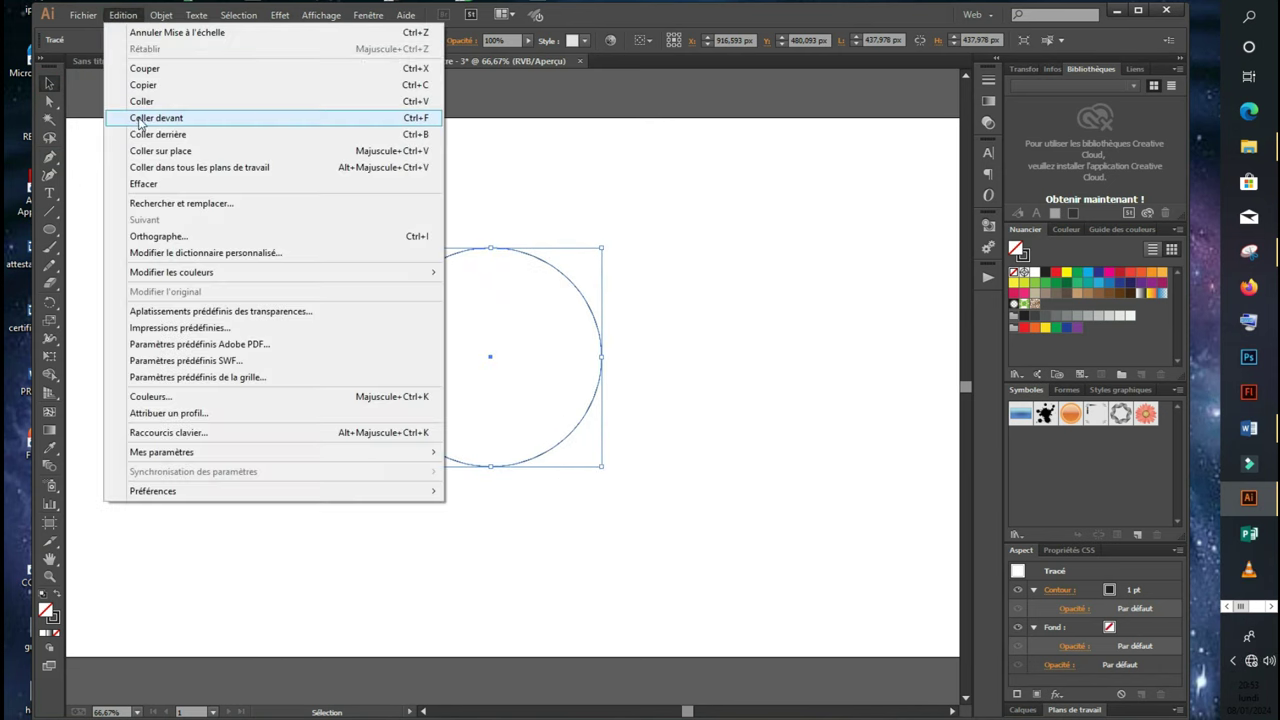
left_click(142, 118)
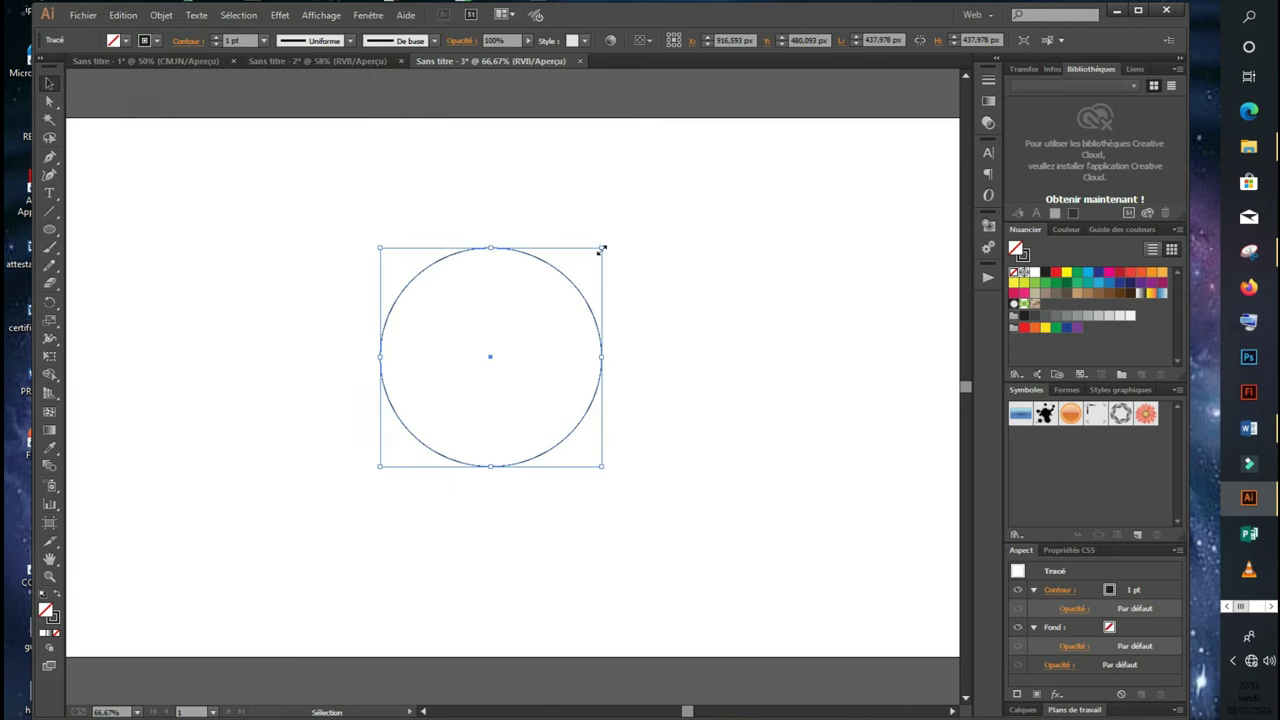
- Shrink the copy to a 246 px concentric circle and add an 88.5 × 436.5 px rectangle at its right
left_click_drag(599, 249, 565, 300)
left_click_drag(53, 228, 88, 230)
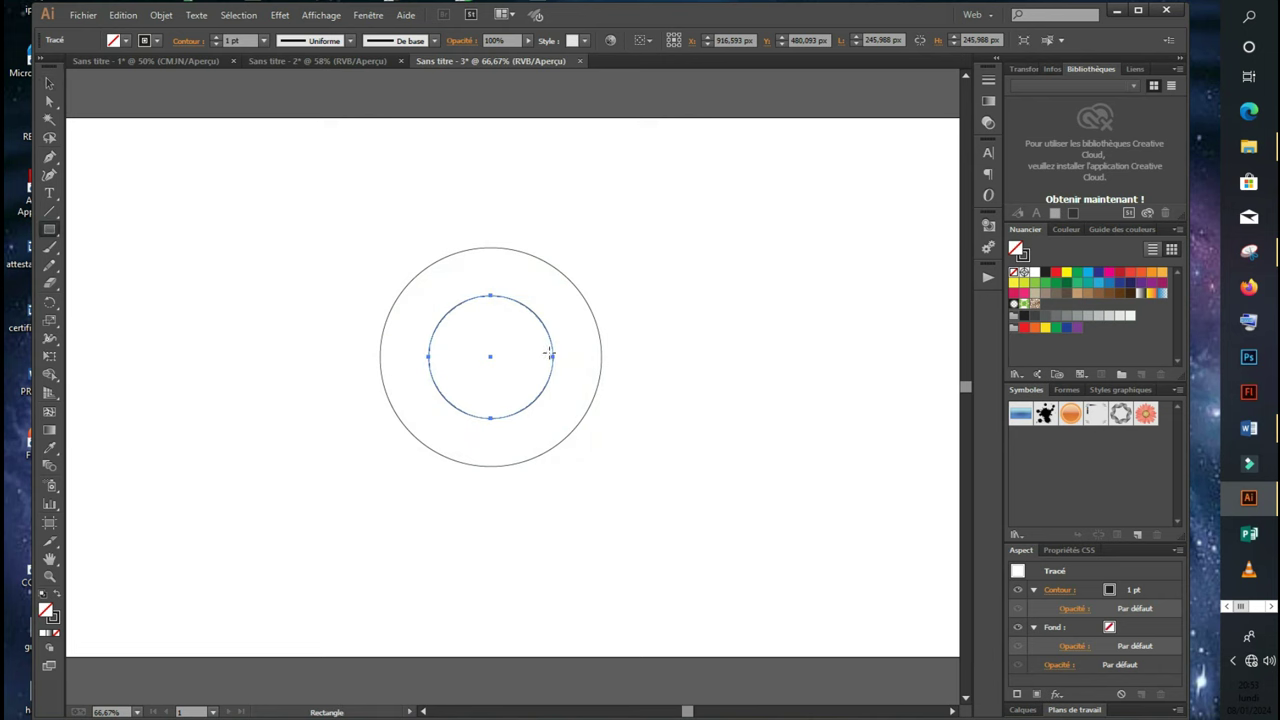
mouse_move(552, 356)
left_mouse_down()
mouse_move(595, 493)
mouse_move(598, 576)
left_mouse_up()
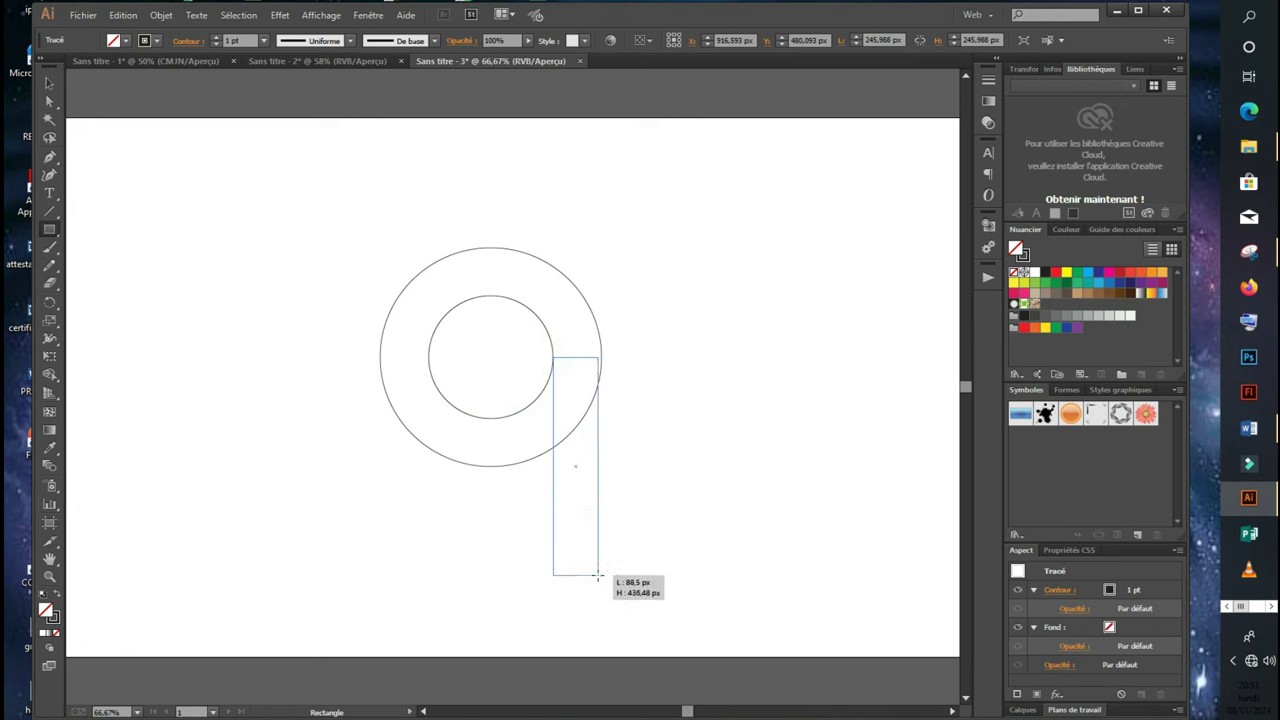
left_click_drag(598, 576, 598, 576)
left_click(52, 88)
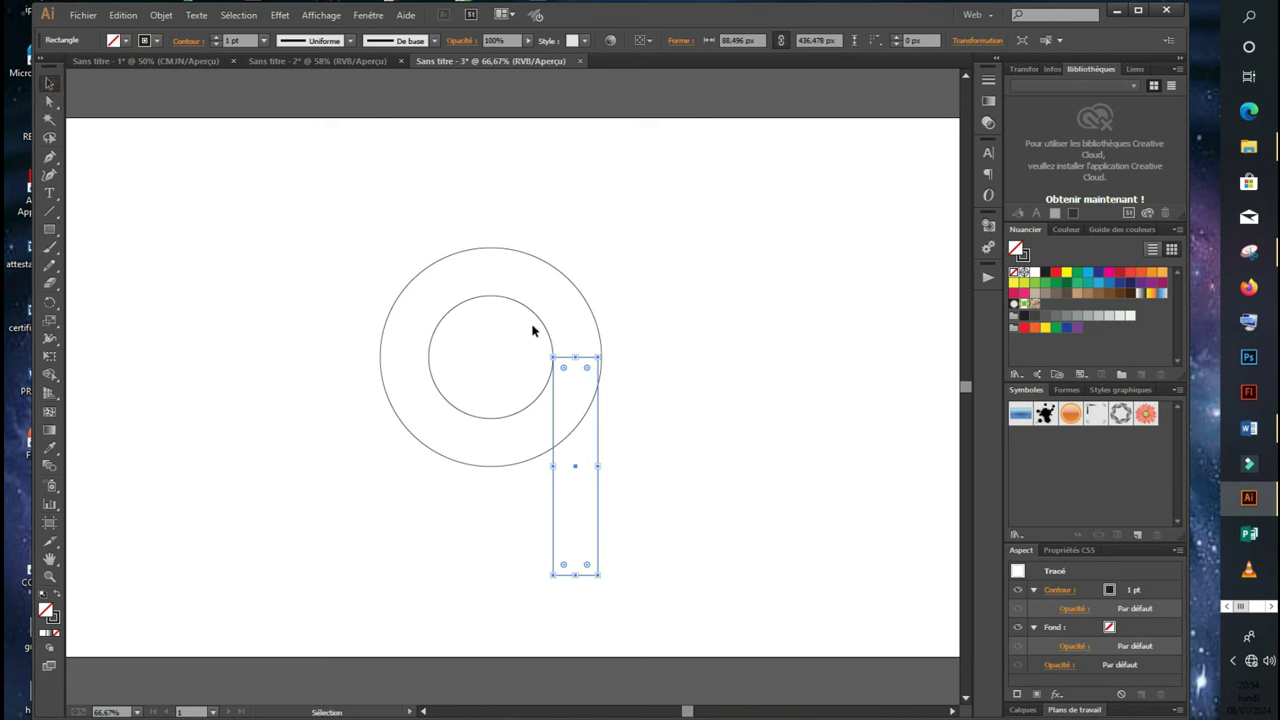
- Move the rectangle up, extend its bottom past the rings, and select all three shapes
left_click(624, 419)
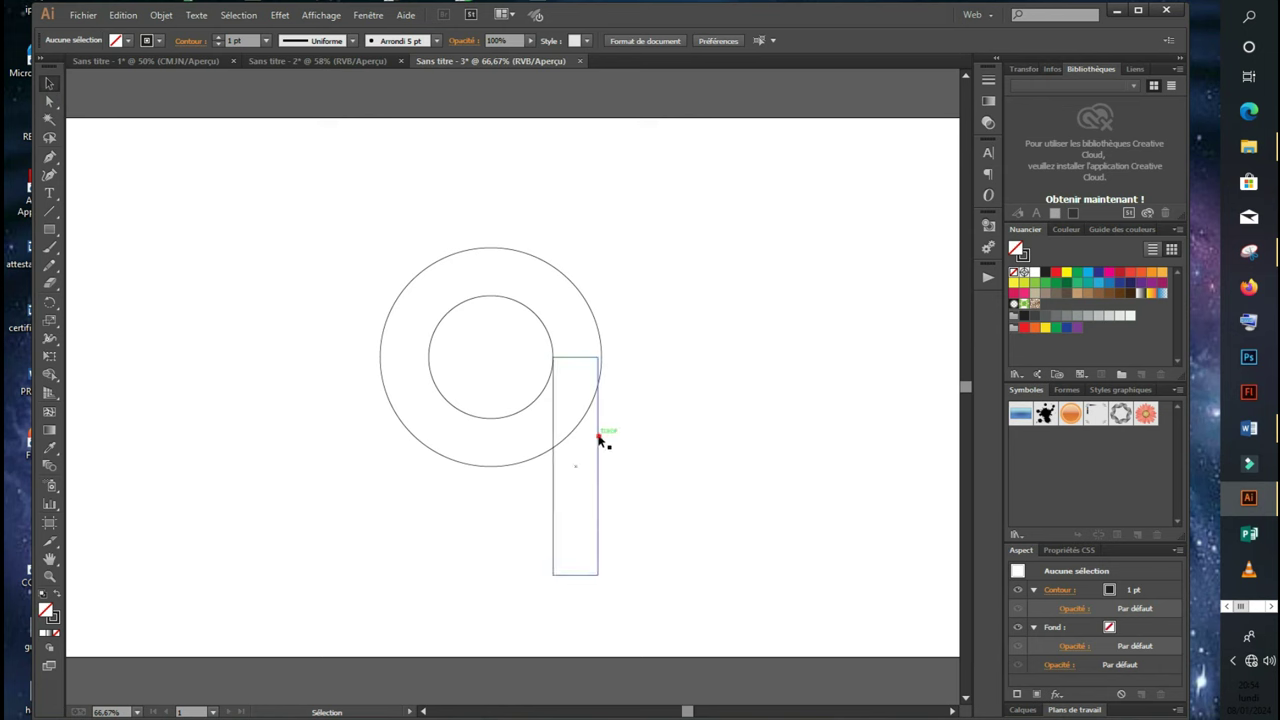
left_click_drag(600, 435, 603, 349)
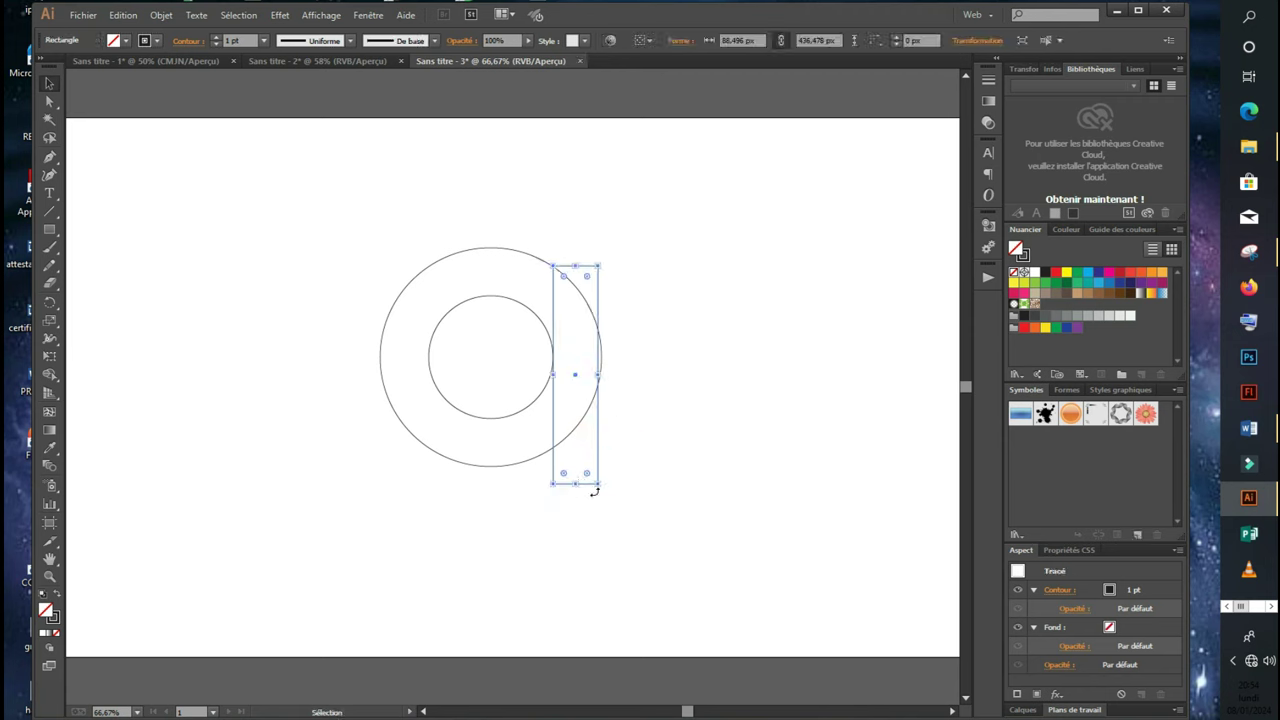
left_click_drag(575, 482, 573, 518)
left_click(661, 355)
left_click_drag(692, 197, 364, 516)
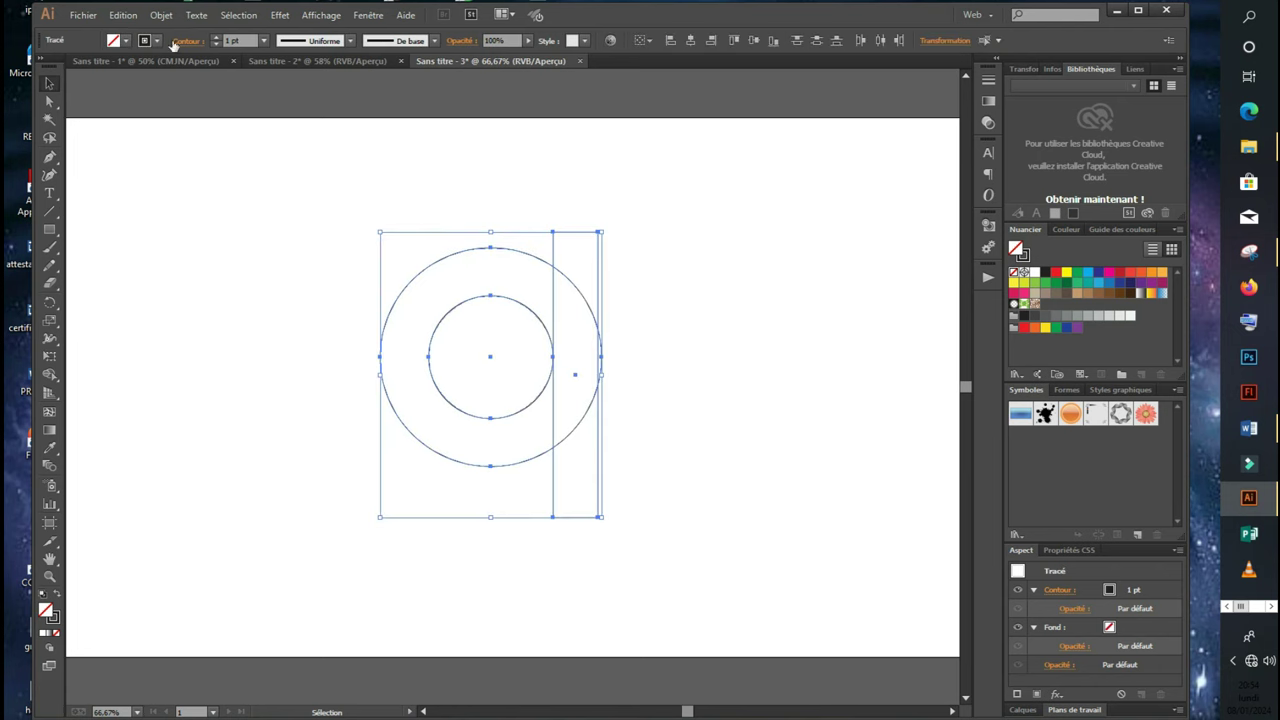
- Group the circles and stem, paste a copy in front, and move it about 462 px right
right_click(486, 288)
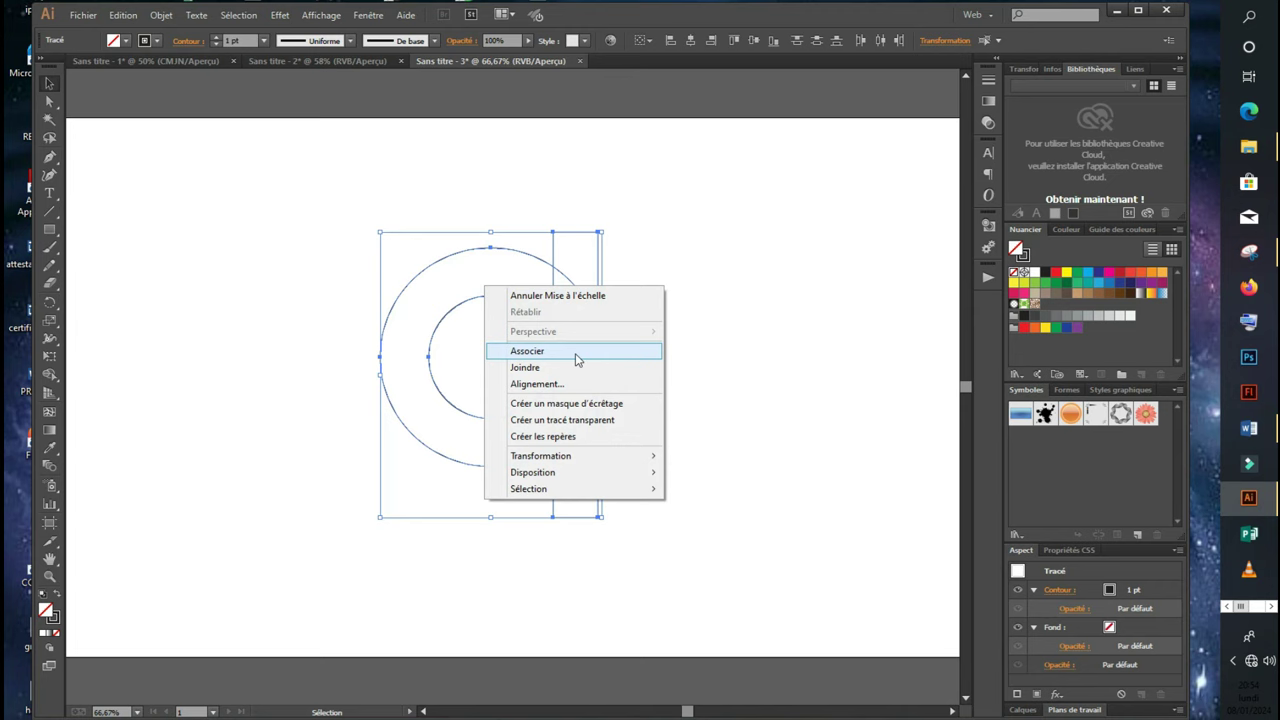
left_click(577, 360)
left_click(123, 15)
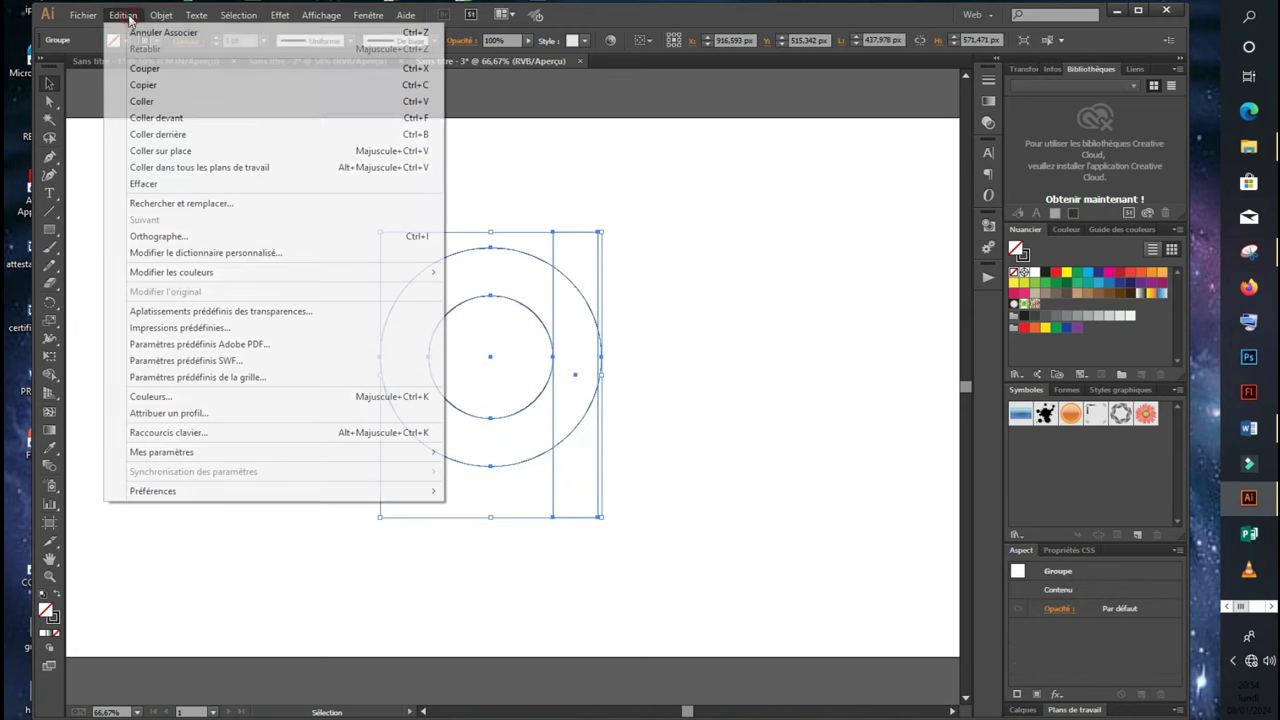
left_click(143, 85)
left_click(123, 15)
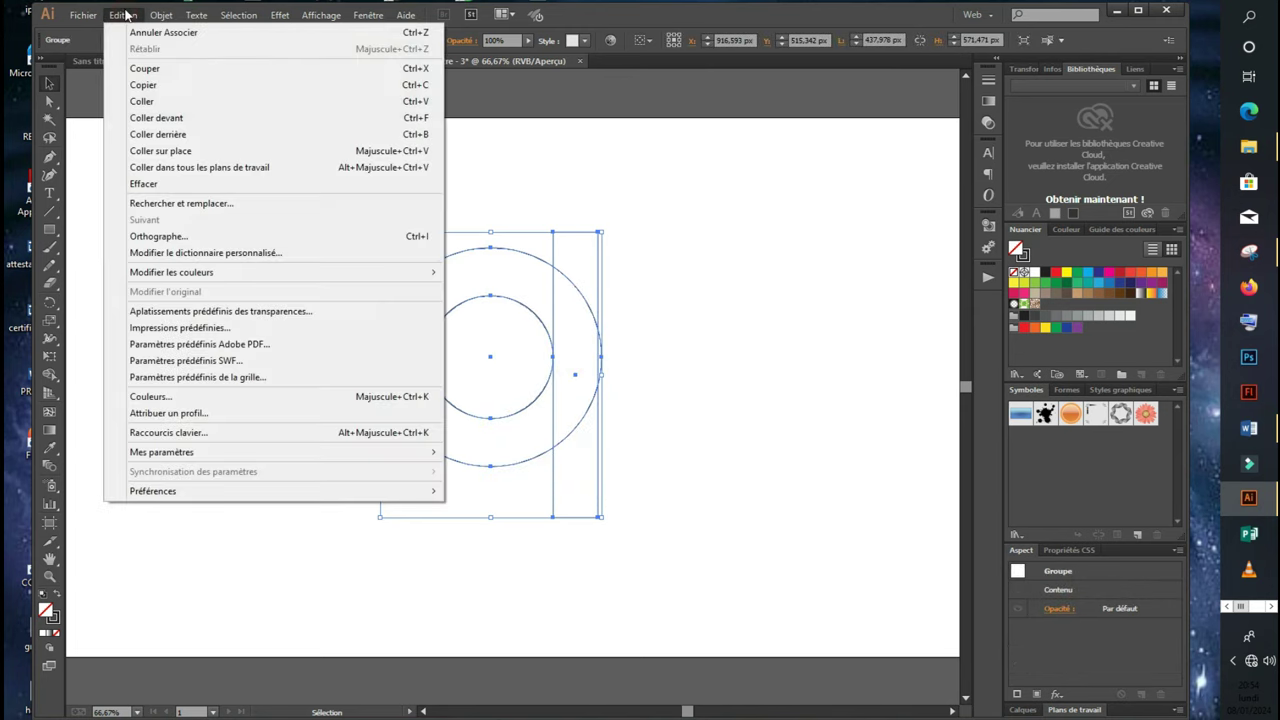
left_click(180, 125)
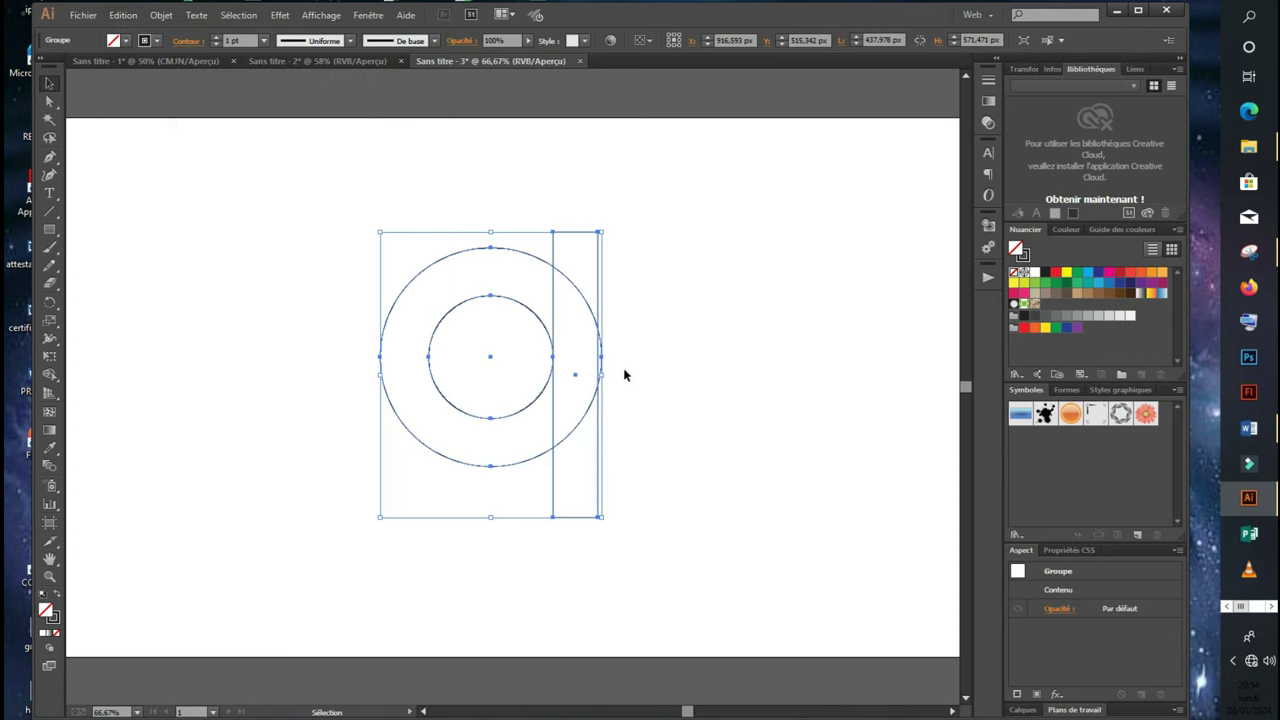
left_click_drag(598, 332, 851, 333)
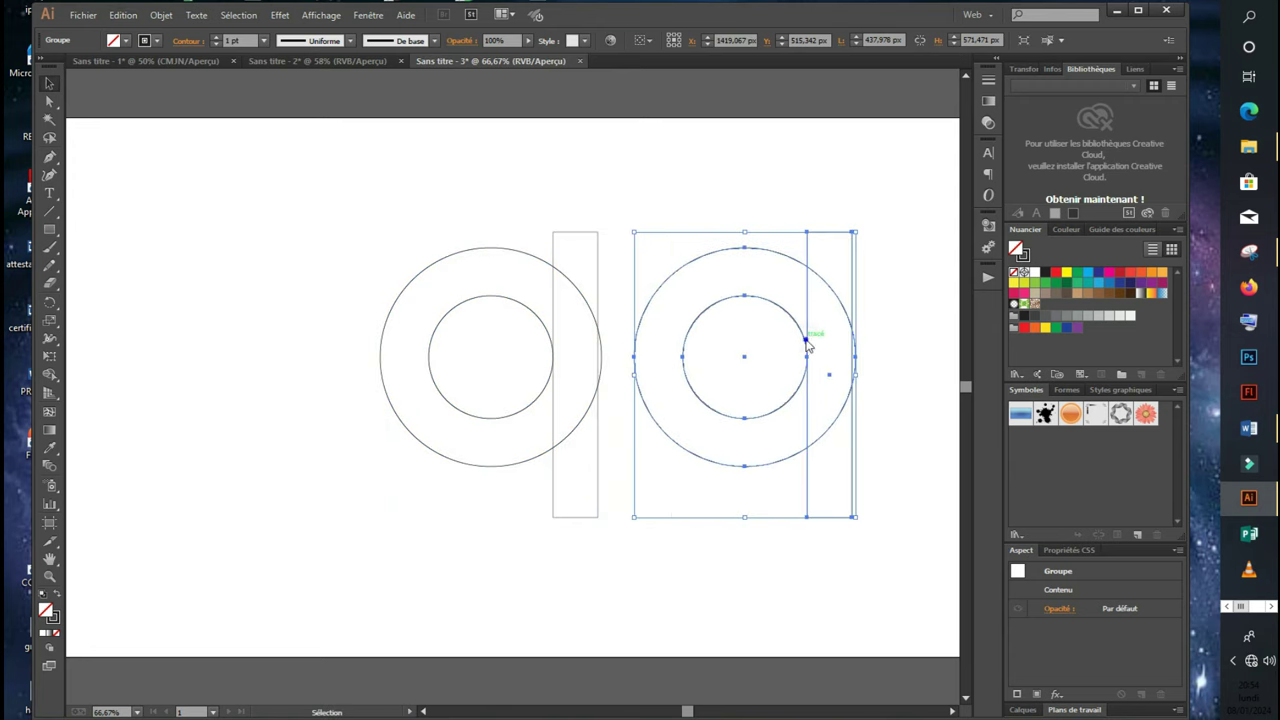
- Reflect the right copy across the vertical 90° axis so it forms a b, then reselect it
right_click(808, 345)
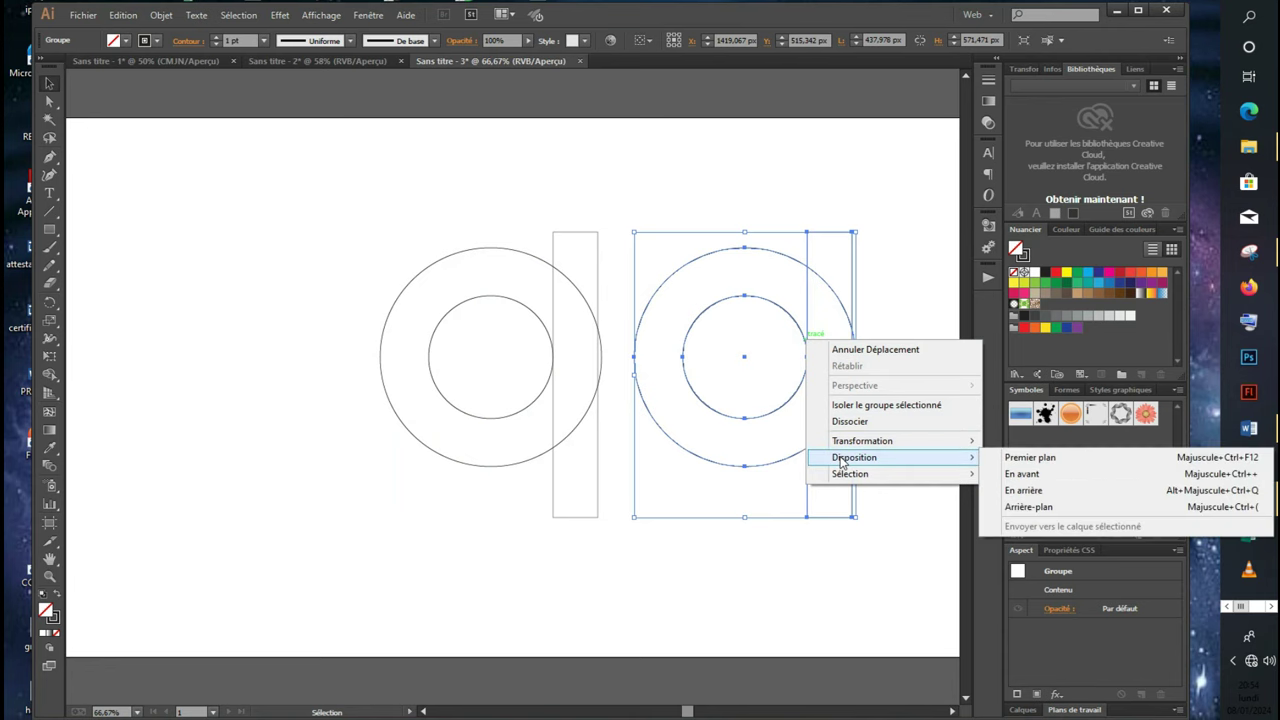
mouse_move(862, 441)
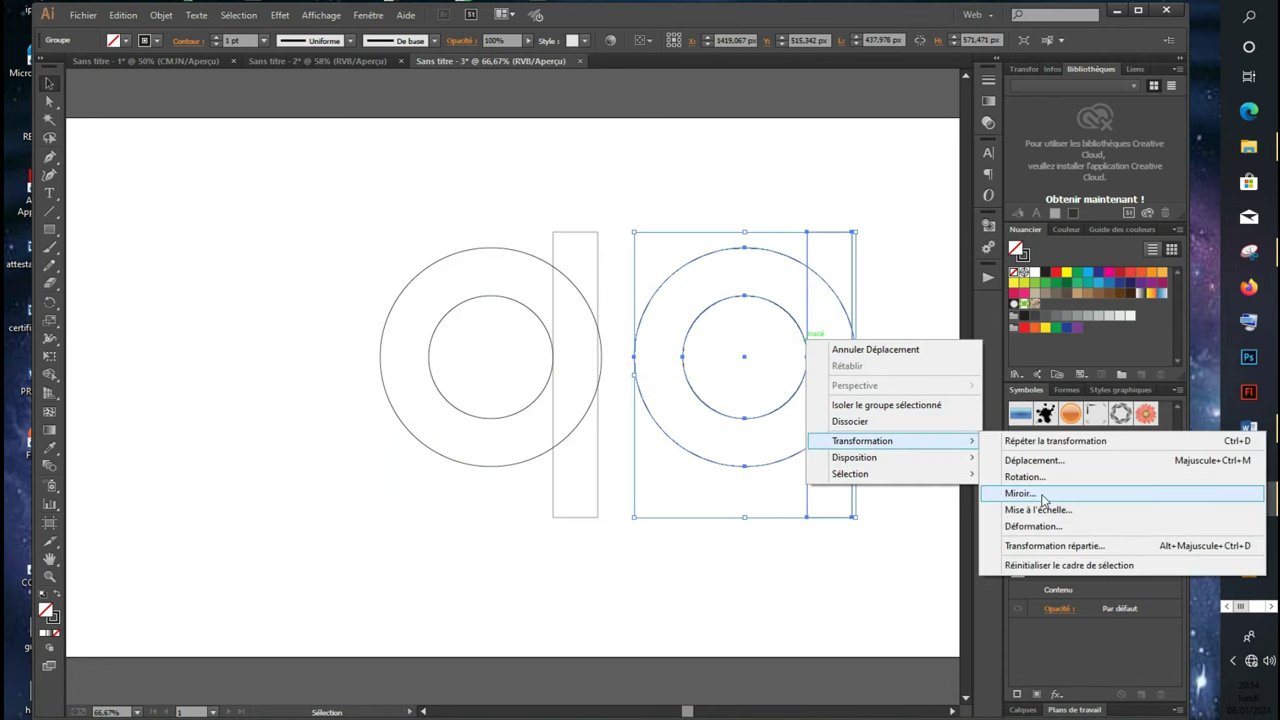
left_click(1043, 497)
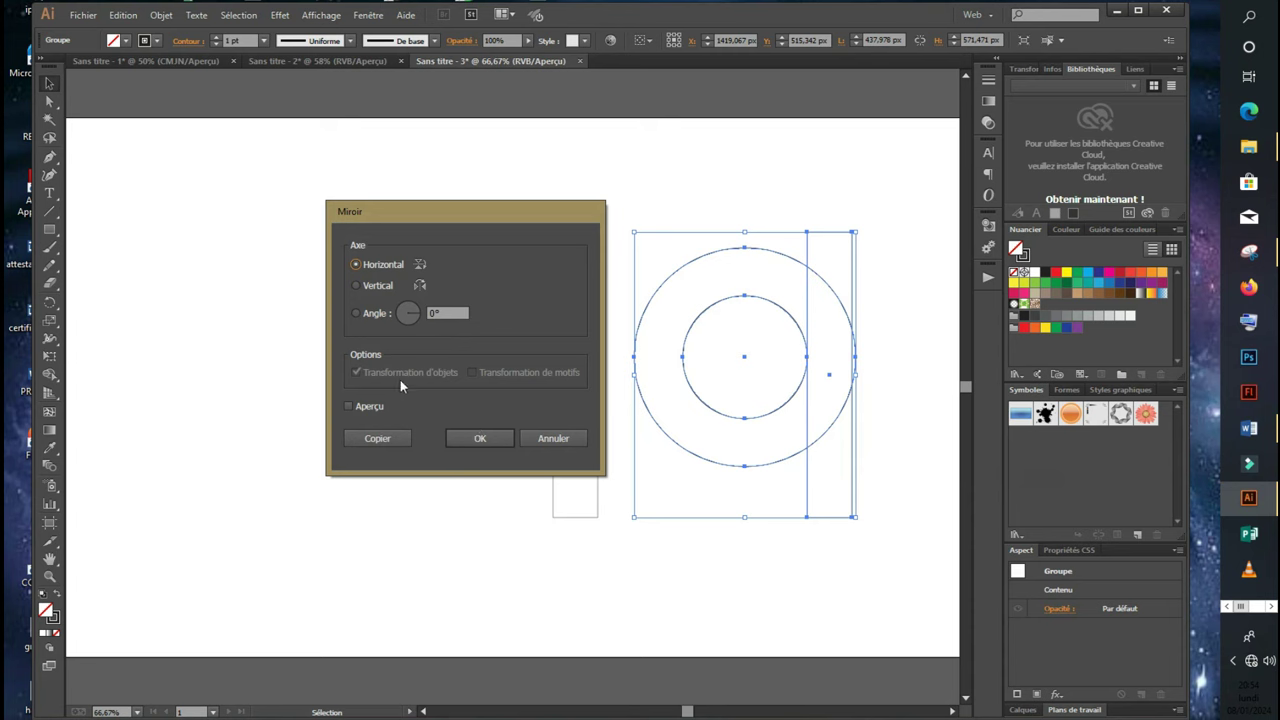
left_click(358, 285)
left_click(504, 440)
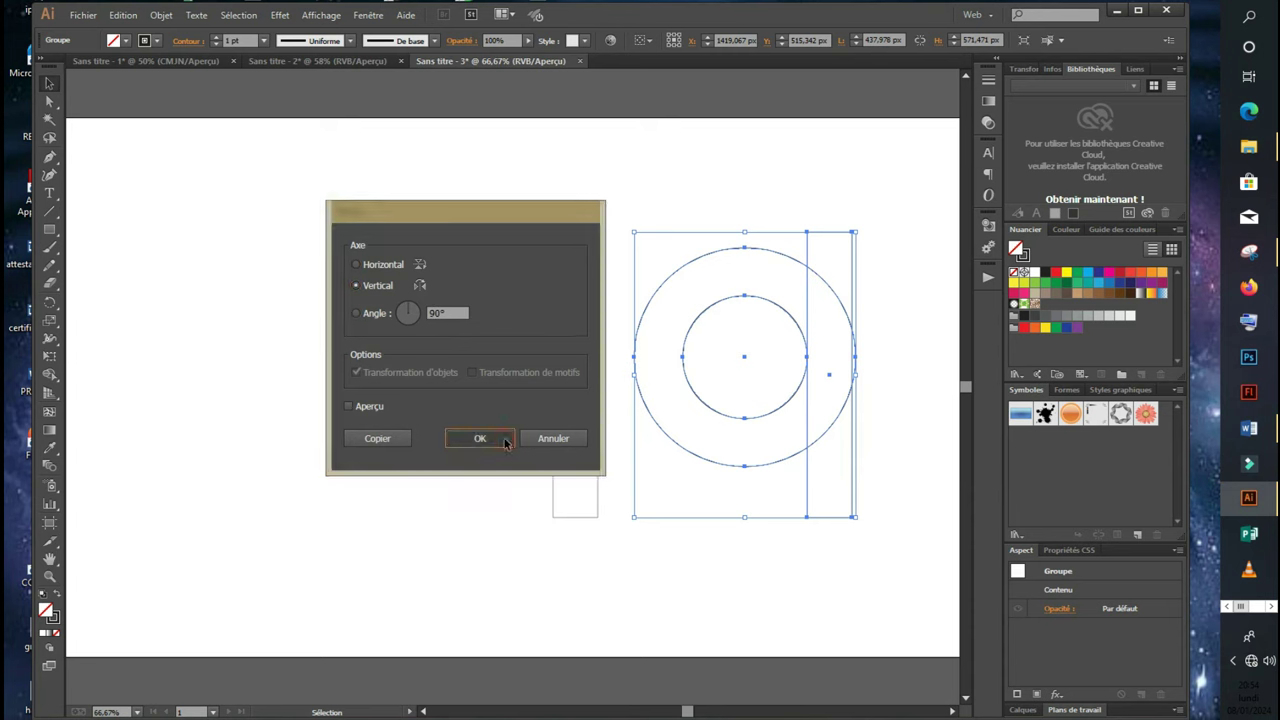
left_click(710, 563)
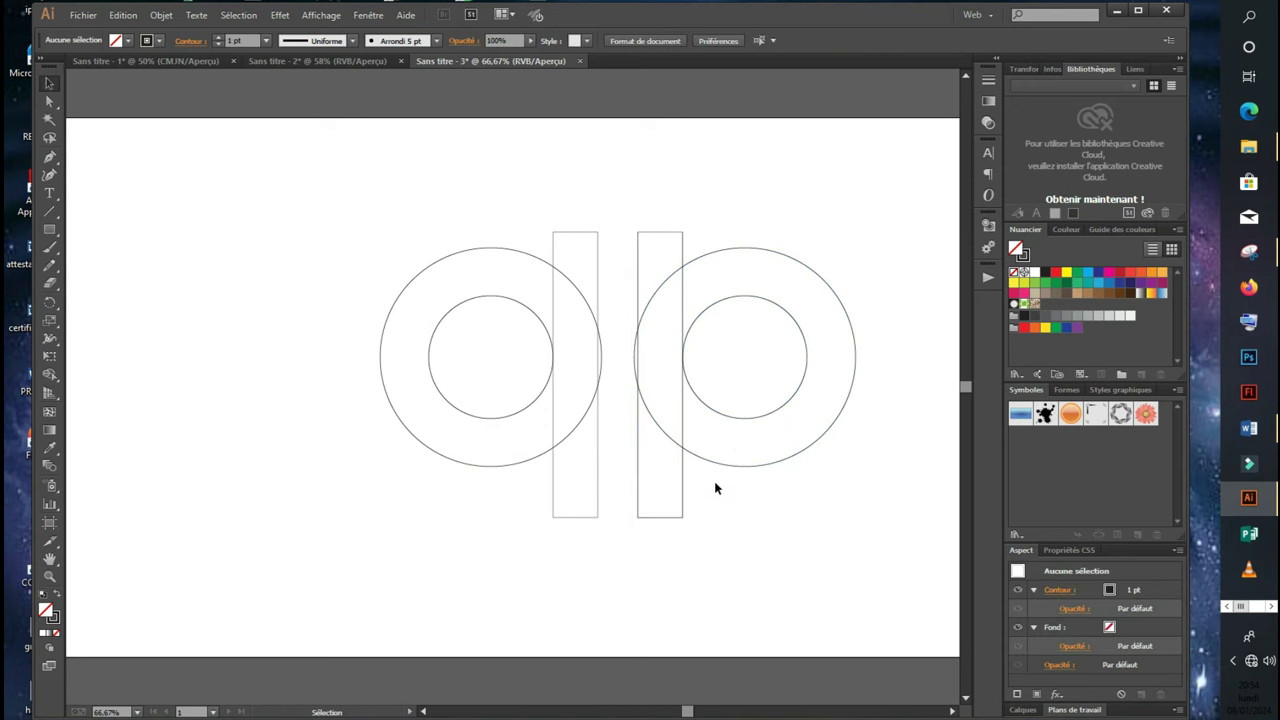
left_click(718, 465)
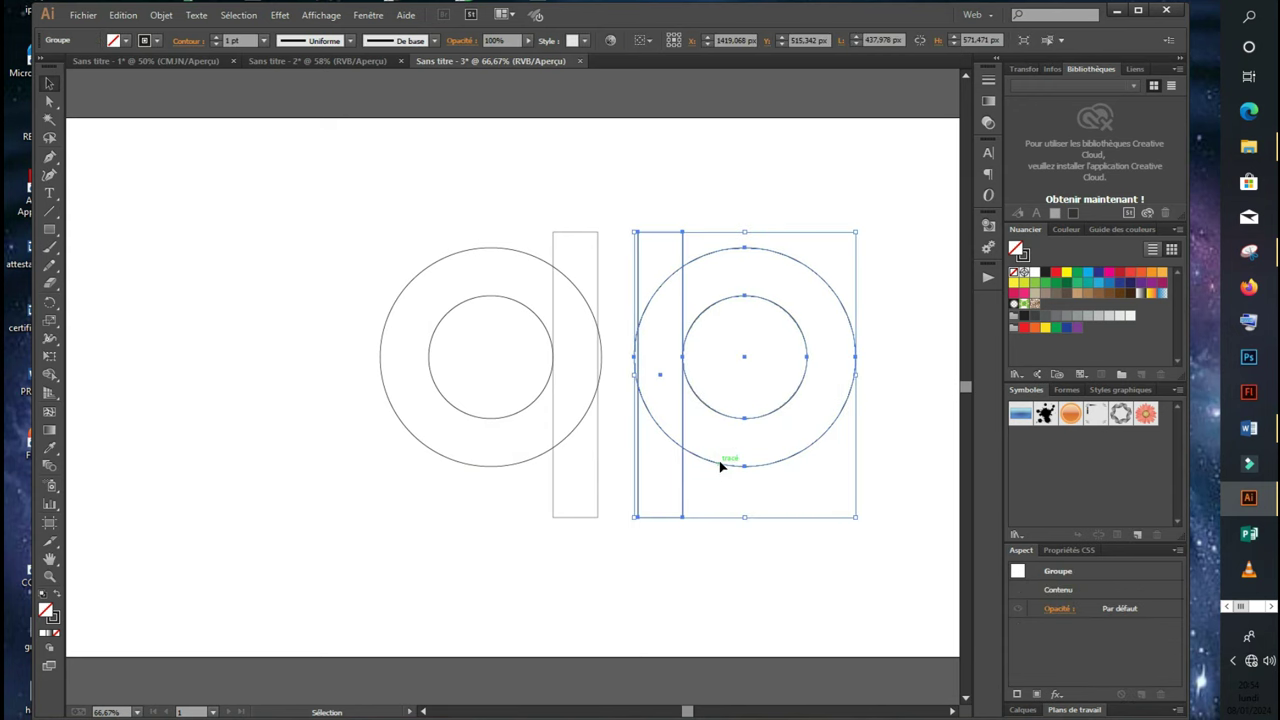
left_click(886, 348)
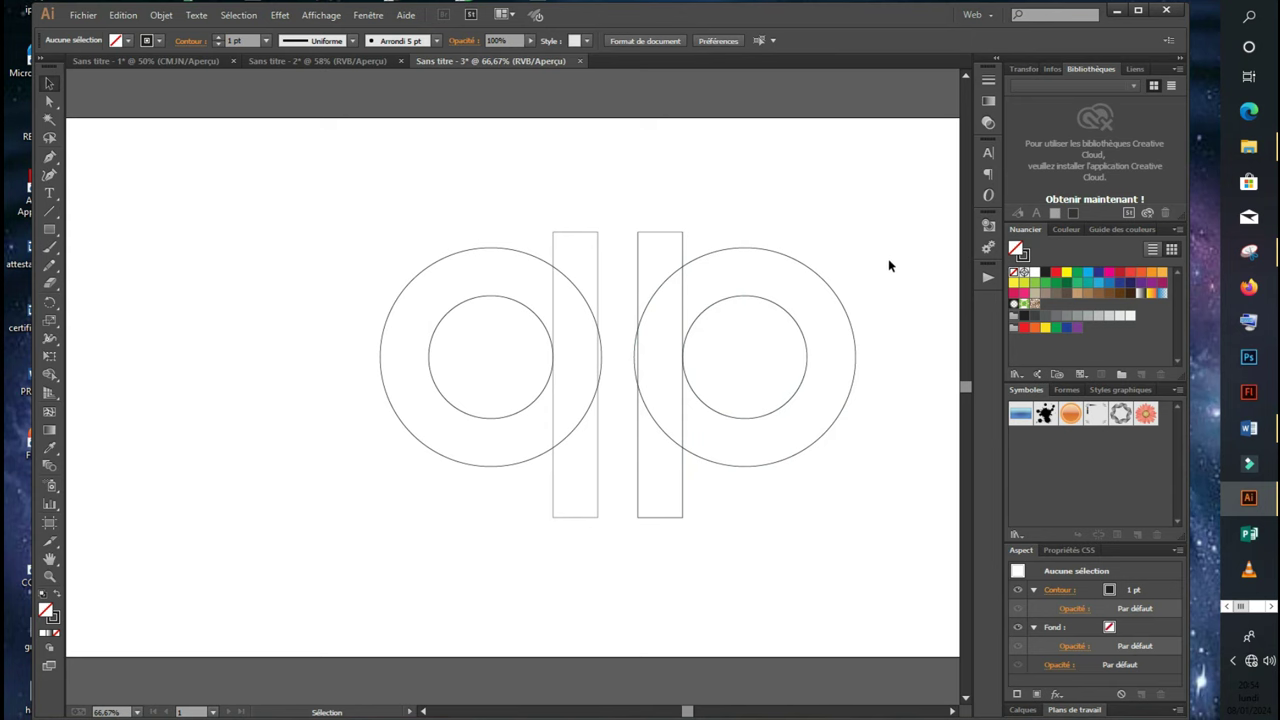
left_click(665, 405)
- Move the b about 35 px toward the d, select everything, and confirm the Shape Builder options
left_click_drag(679, 386, 668, 385)
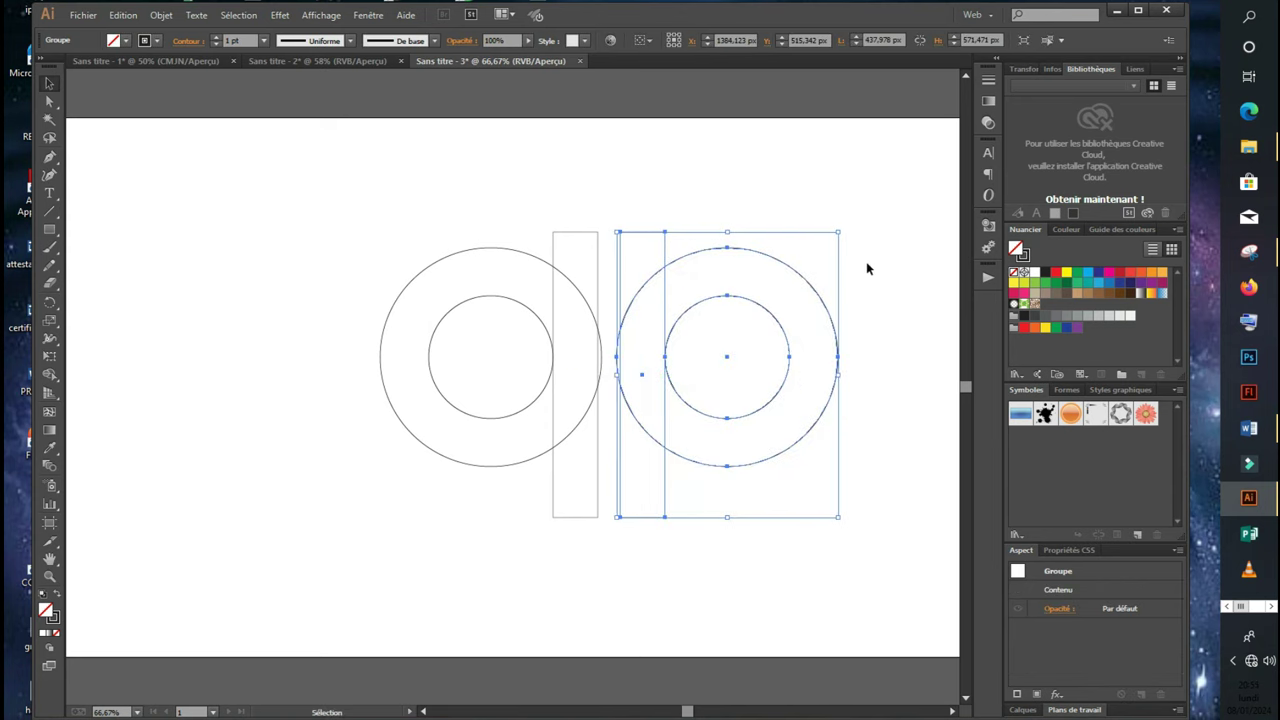
left_click(873, 293)
left_click_drag(907, 148, 355, 556)
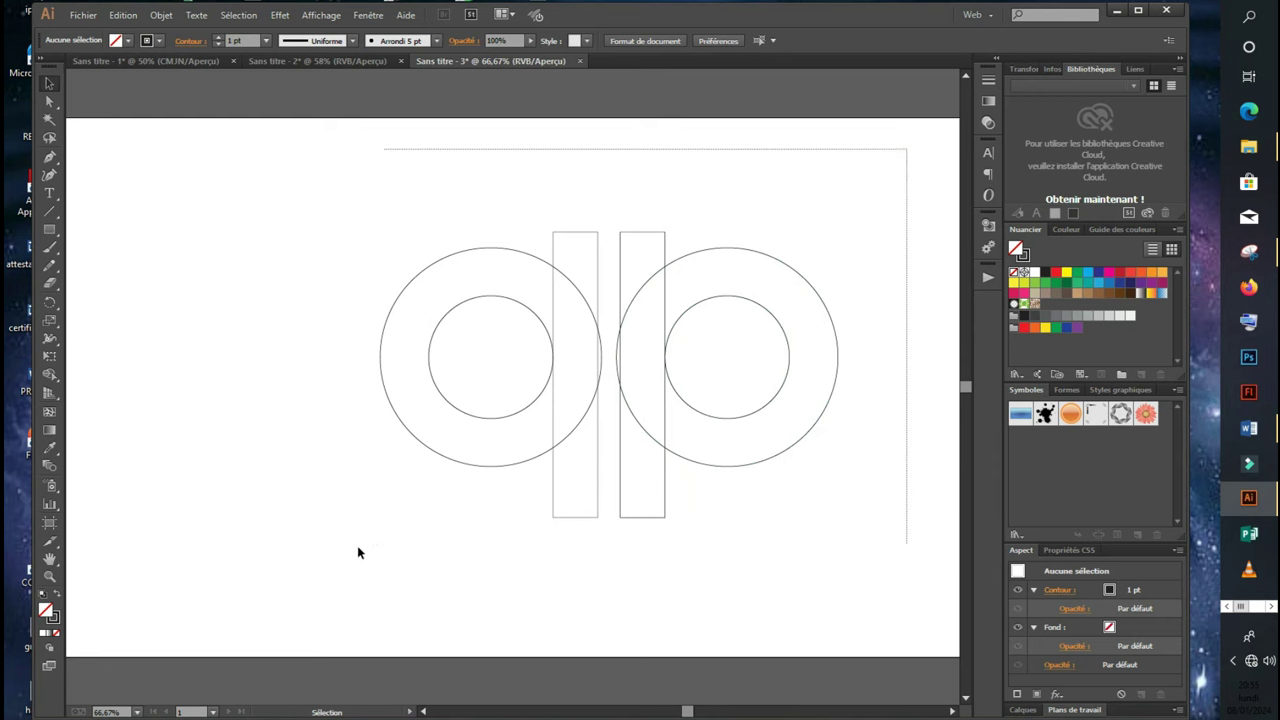
double_click(50, 375)
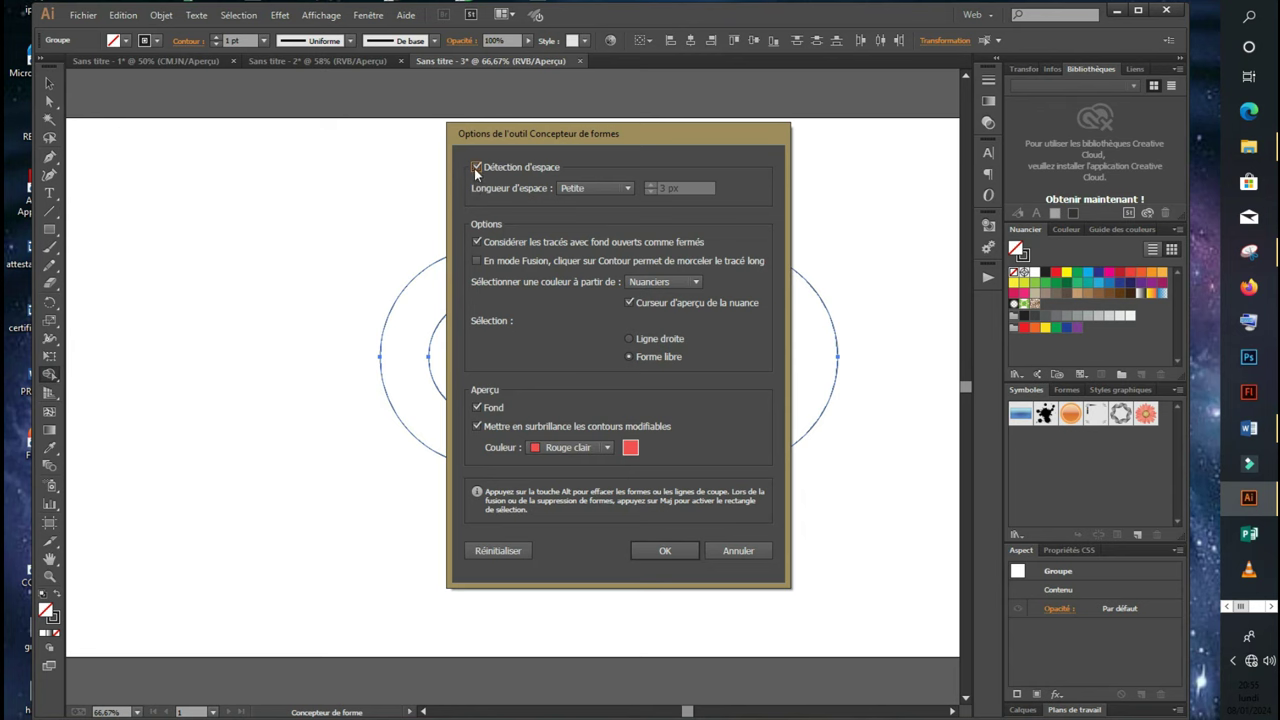
left_click(666, 551)
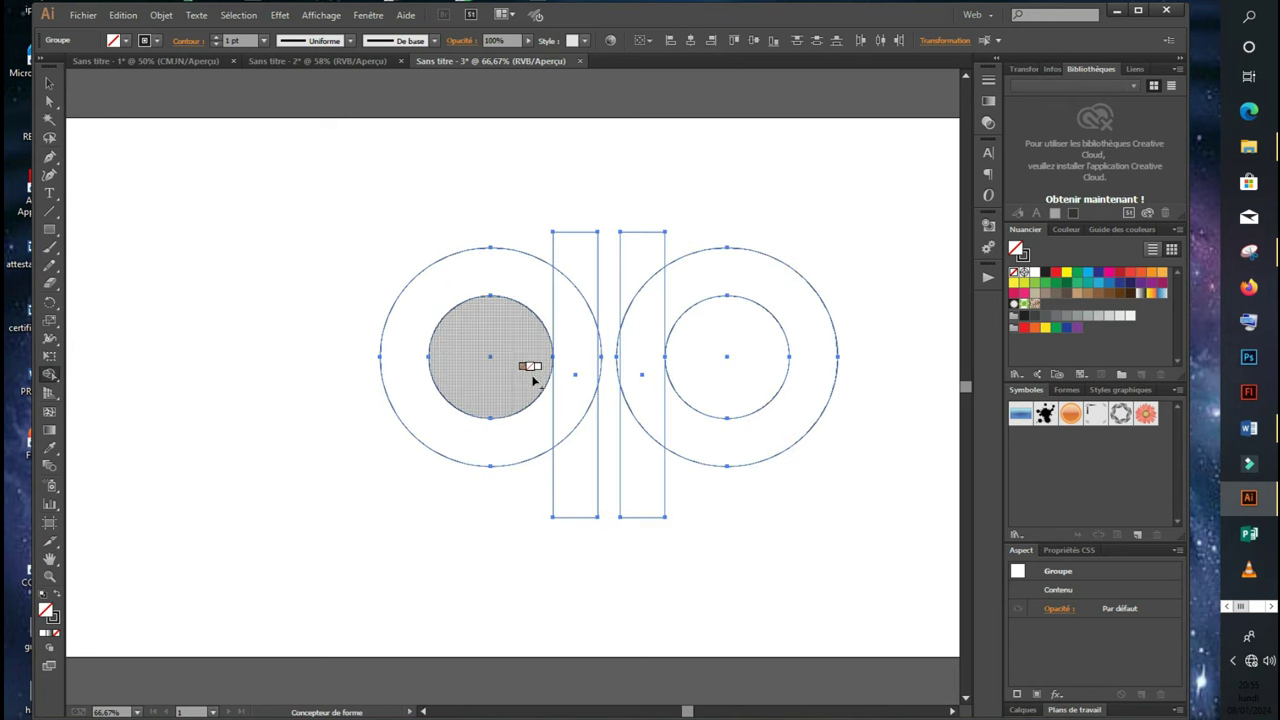
- Set the fill to dark blue and merge the left ring and bar into a q
left_click(126, 41)
left_click(99, 67)
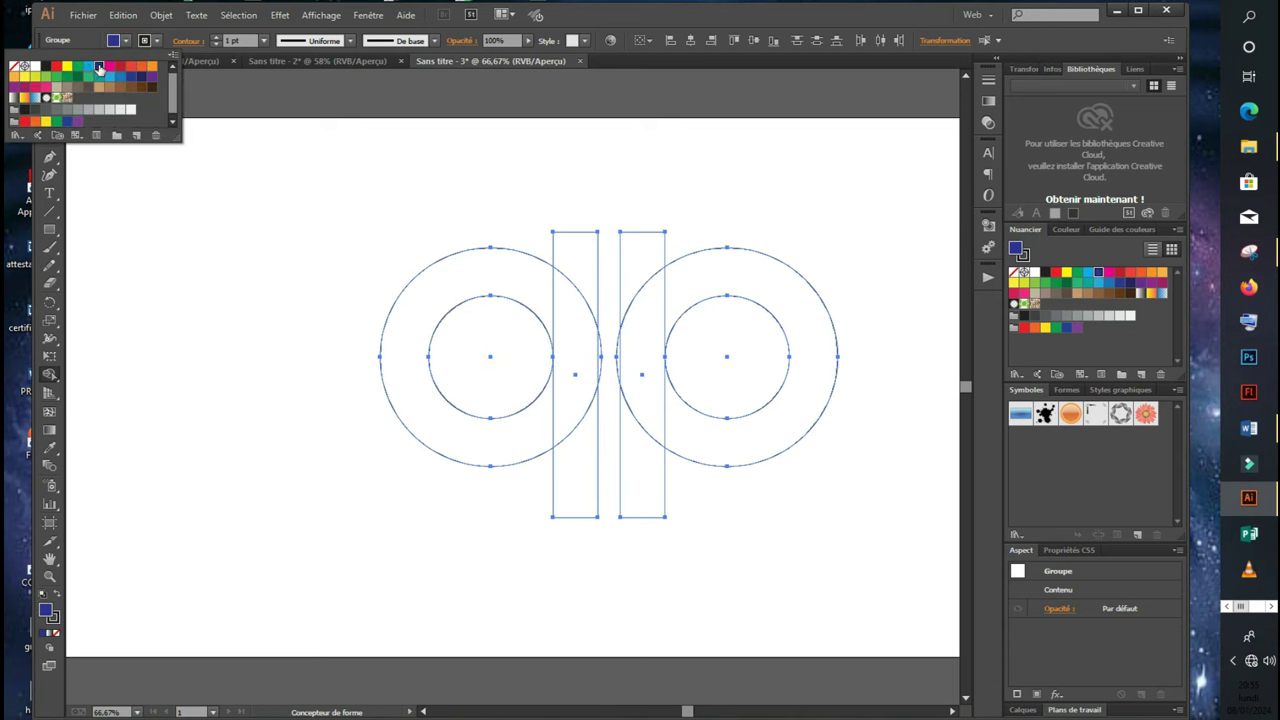
left_click_drag(443, 284, 567, 323)
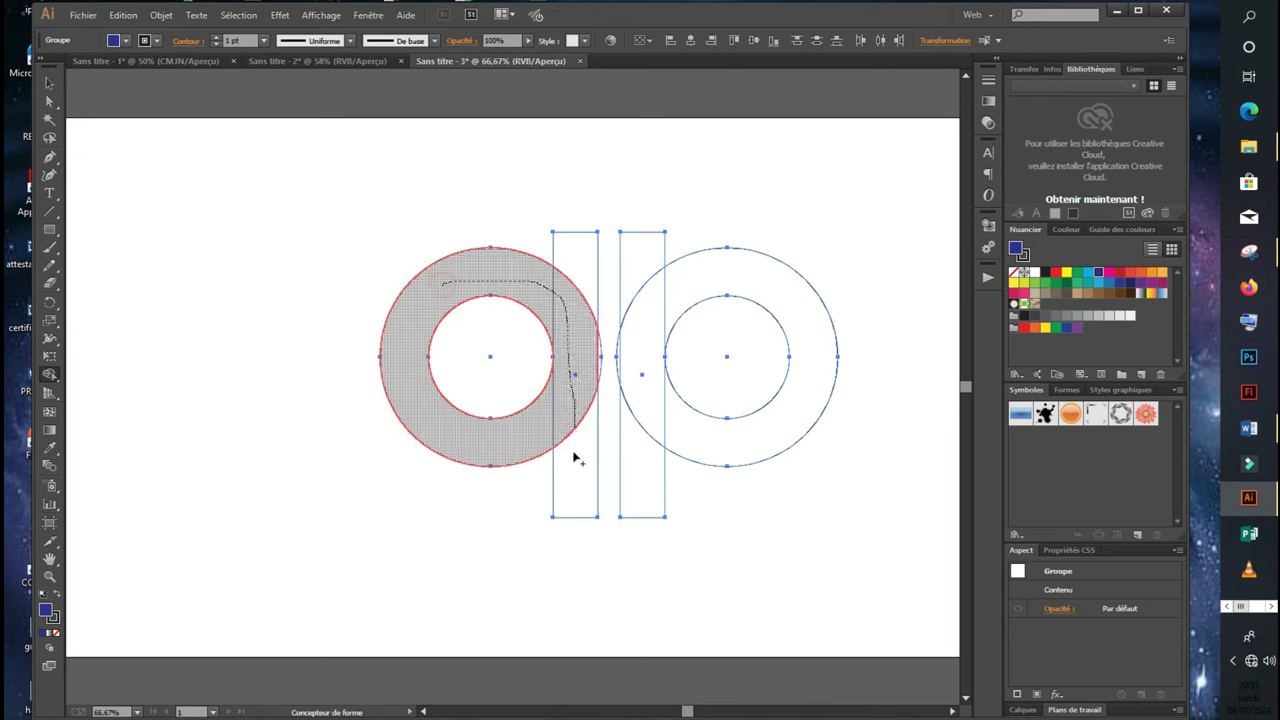
left_click_drag(577, 458, 576, 490)
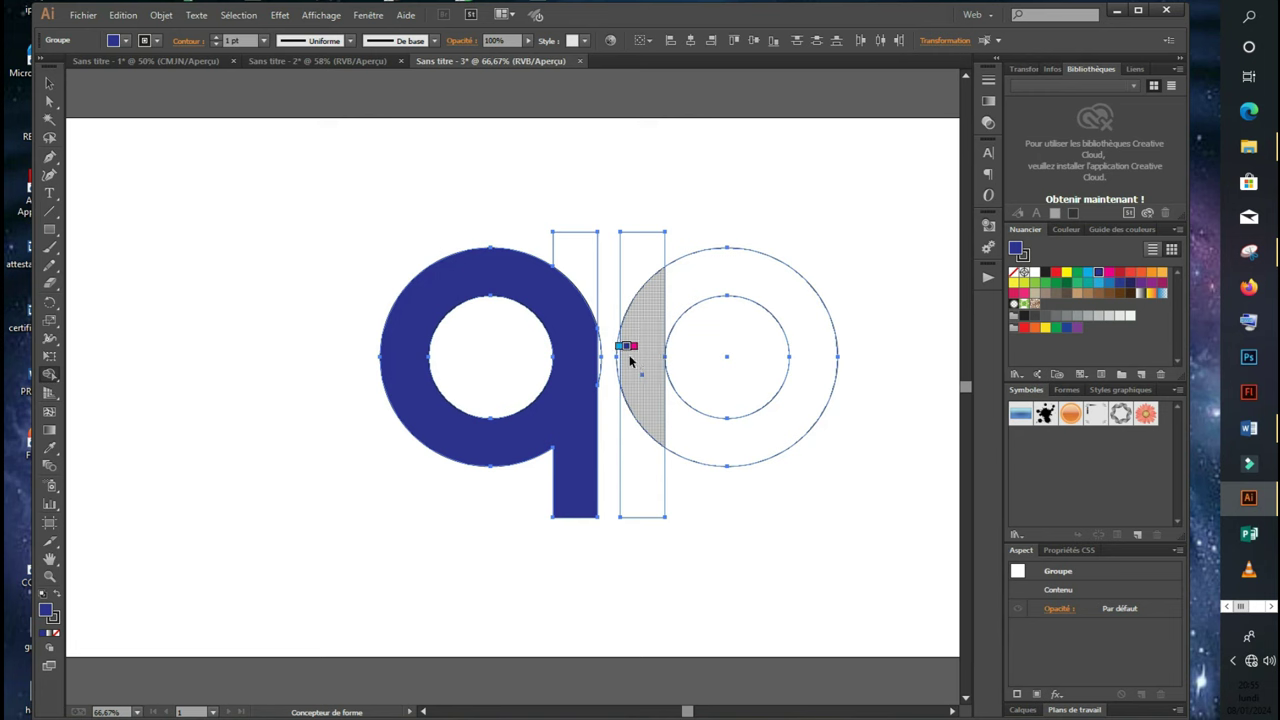
- Merge the right ring with its stem bar into a p, then select the q
key("v")
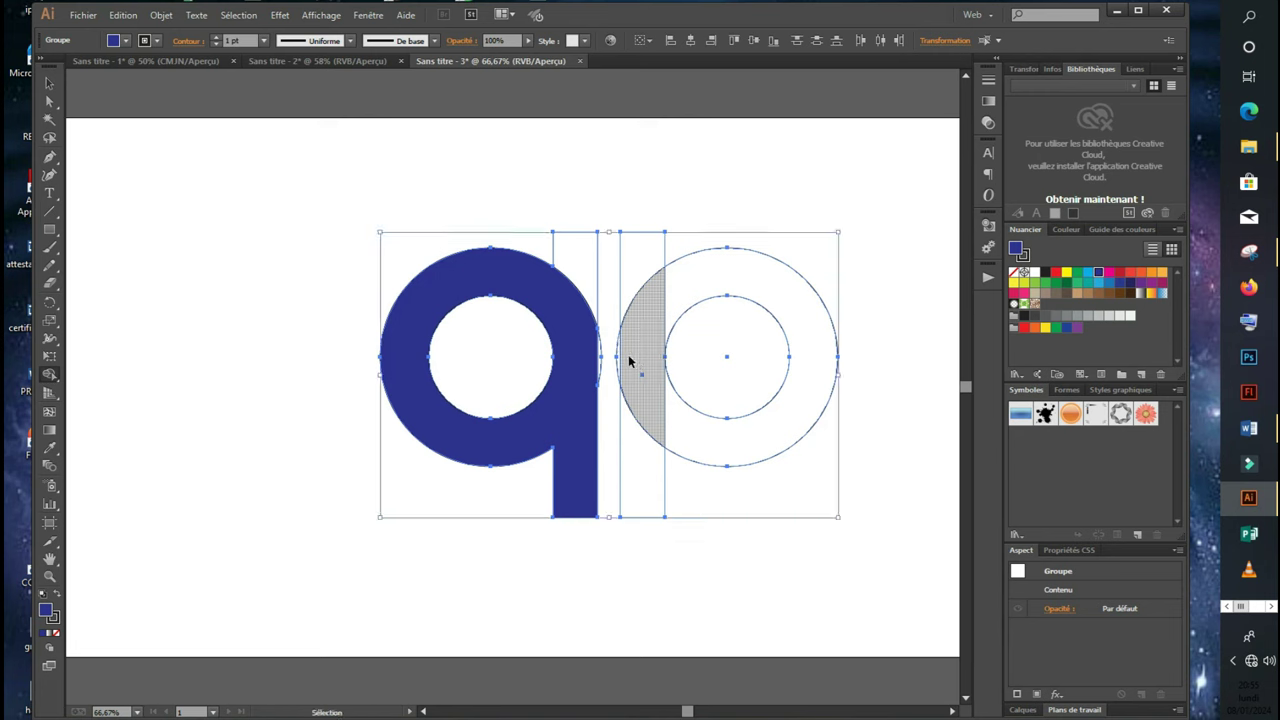
key("shift+m")
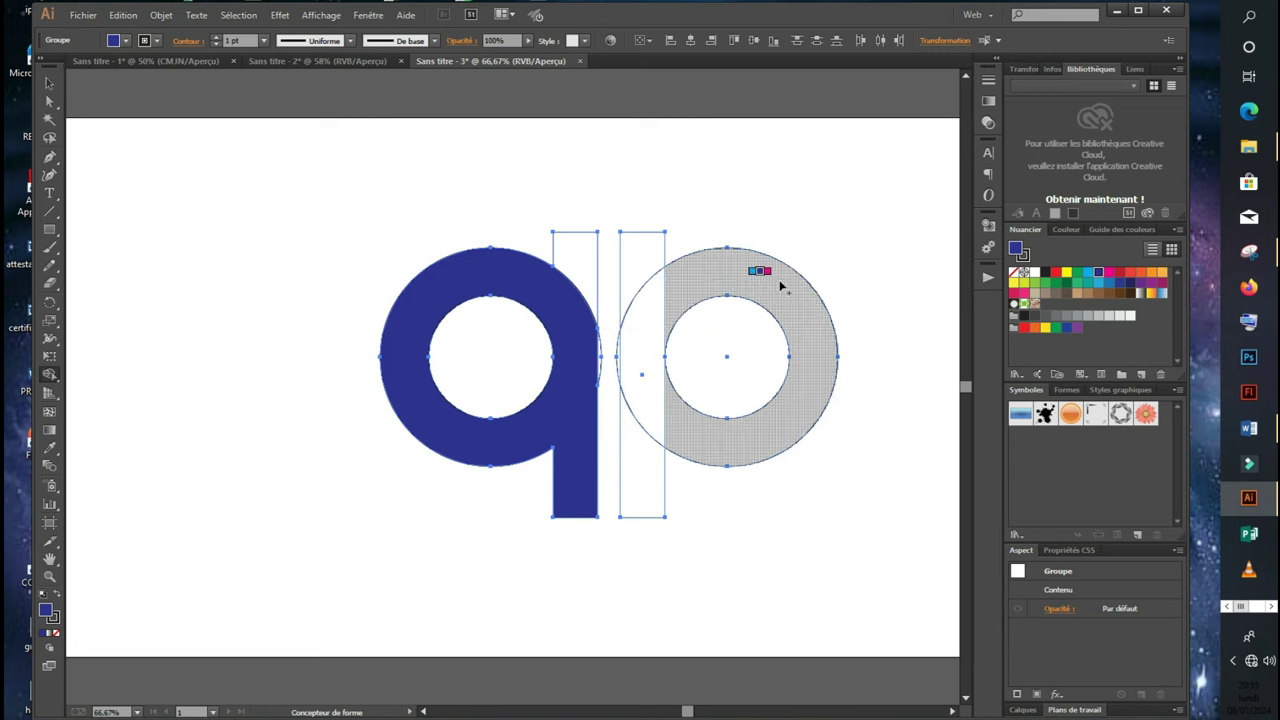
left_click_drag(686, 292, 640, 463)
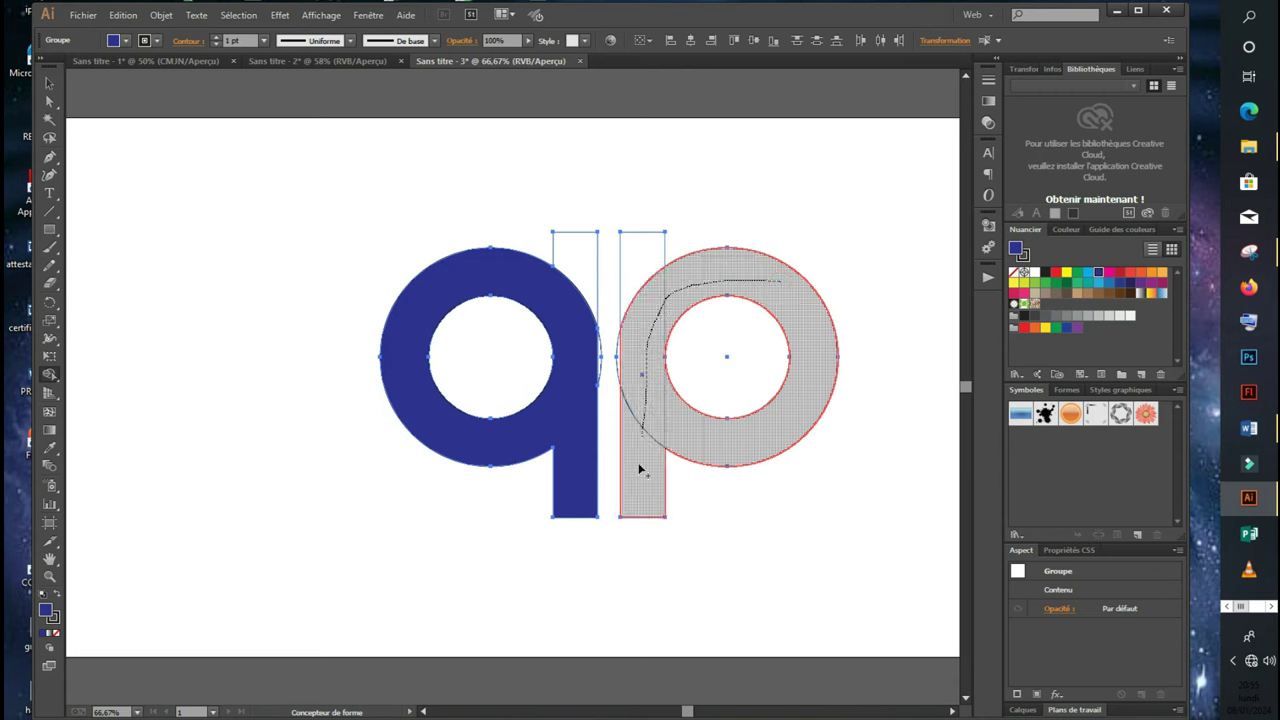
key("v")
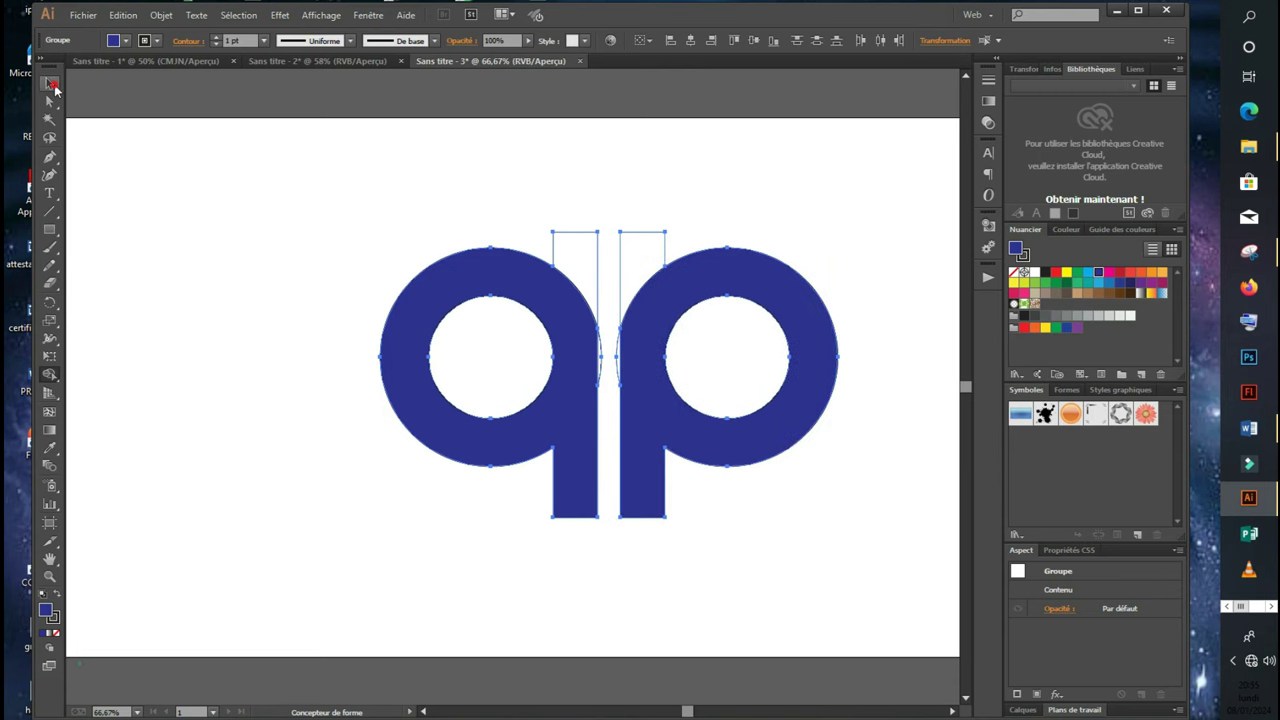
left_click(269, 192)
- Ungroup the q group and the p group
left_click(591, 306)
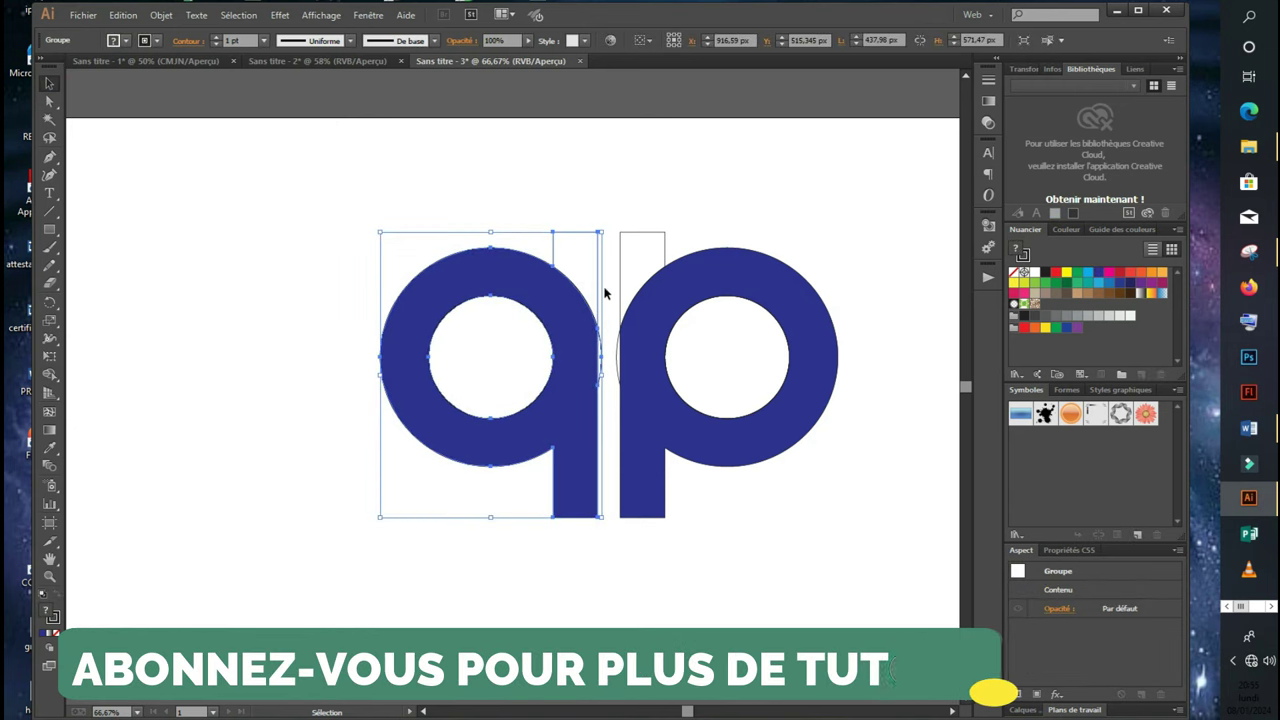
right_click(560, 297)
left_click(610, 377)
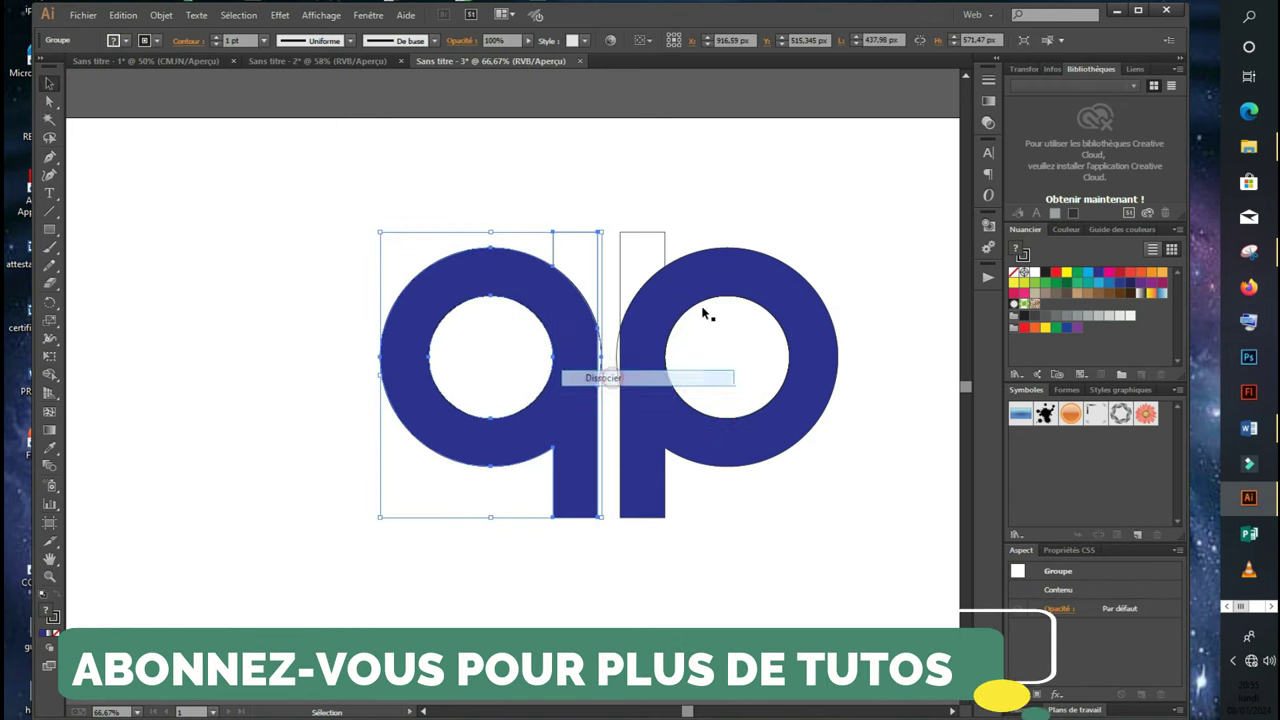
left_click(857, 240)
left_click(780, 273)
right_click(779, 274)
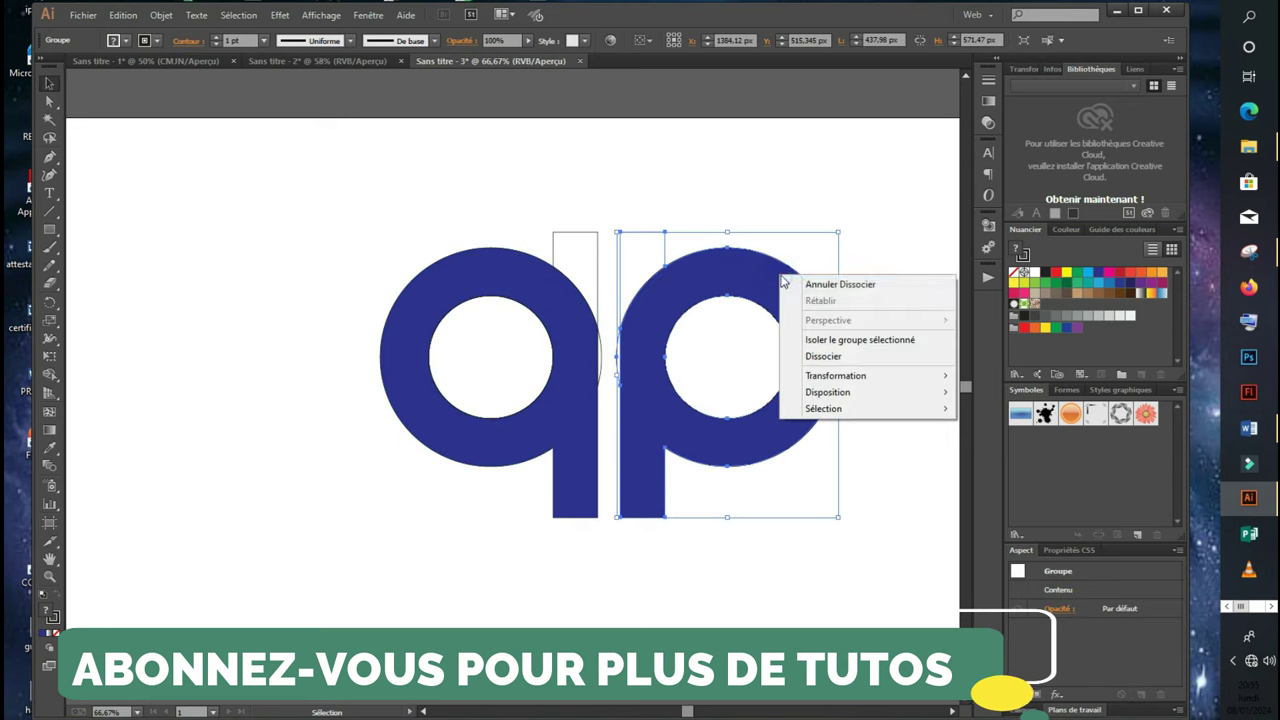
left_click(835, 357)
left_click(859, 229)
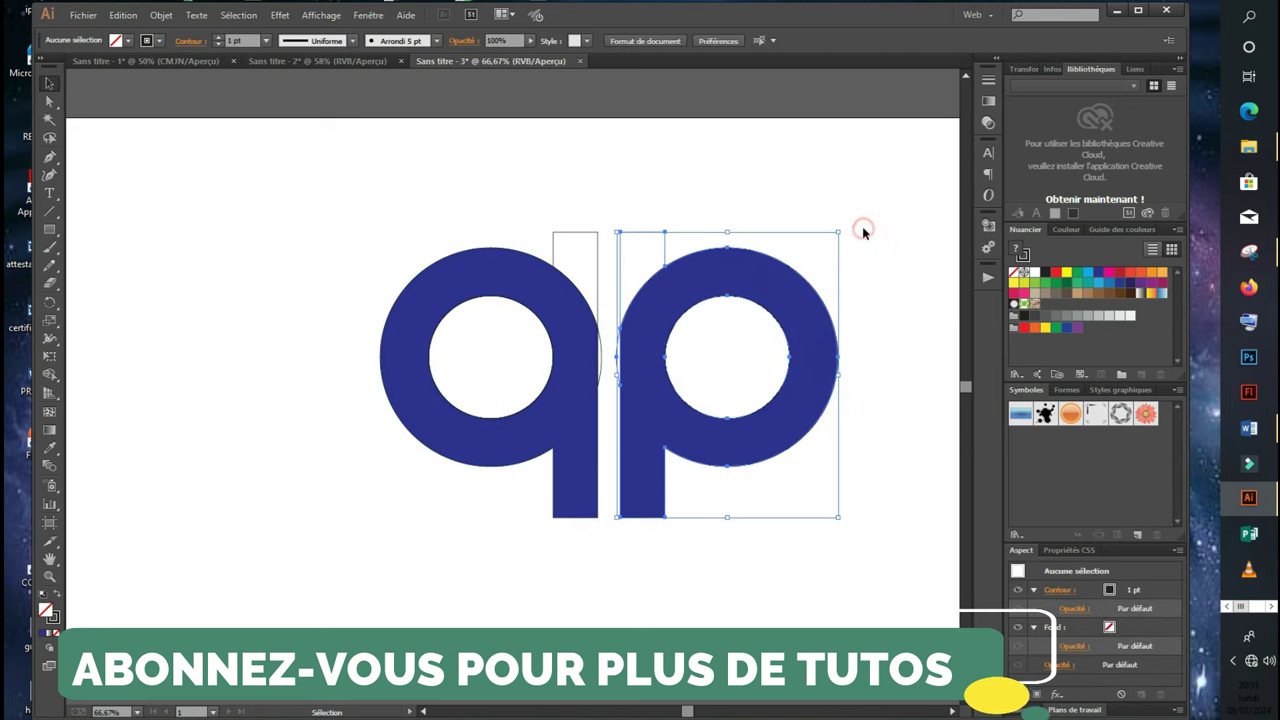
- Shift the q and p left and delete the leftover outline circles and bars
left_click(660, 312)
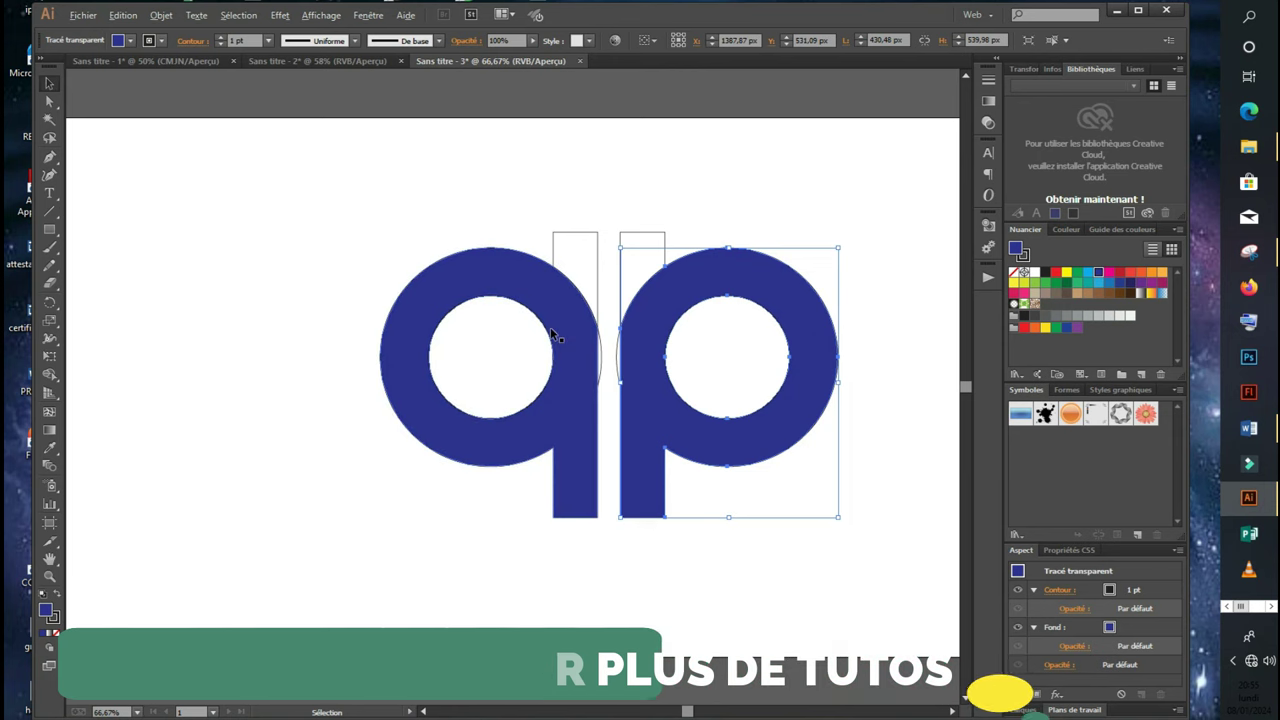
left_click(570, 343)
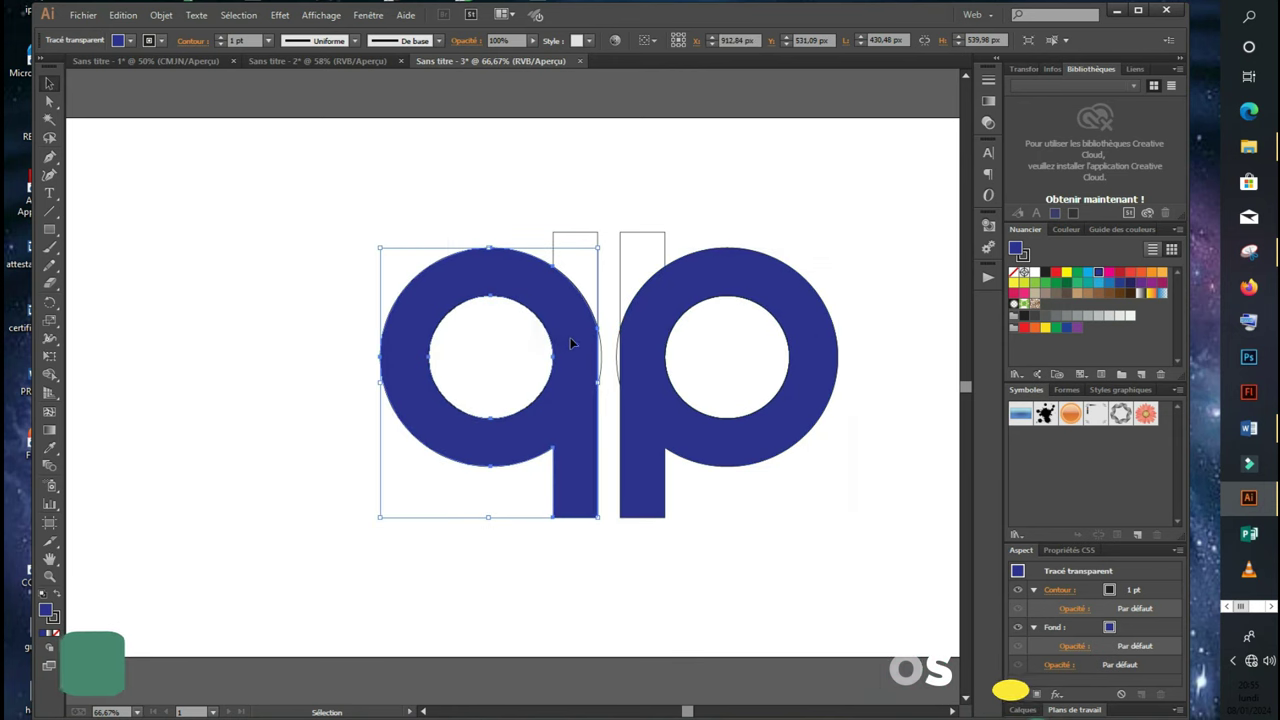
left_click(660, 347, "shift")
left_click_drag(658, 347, 331, 325)
left_click_drag(847, 225, 545, 428)
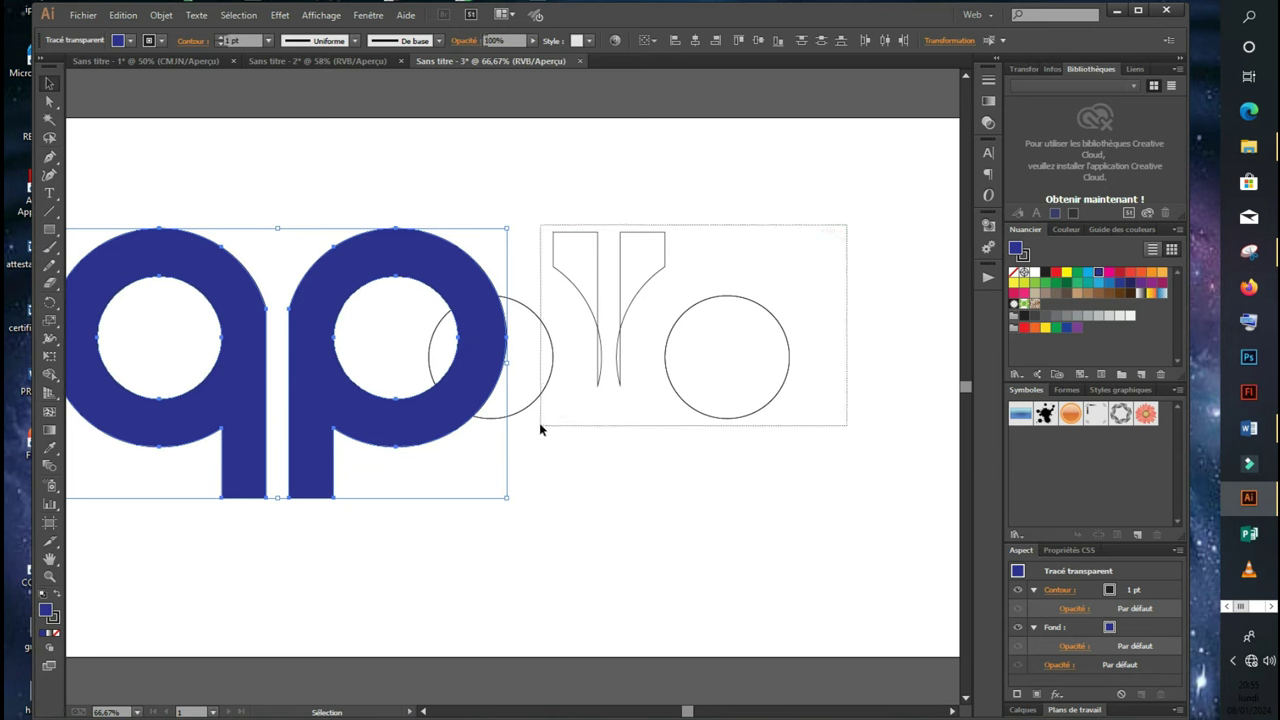
key("Delete")
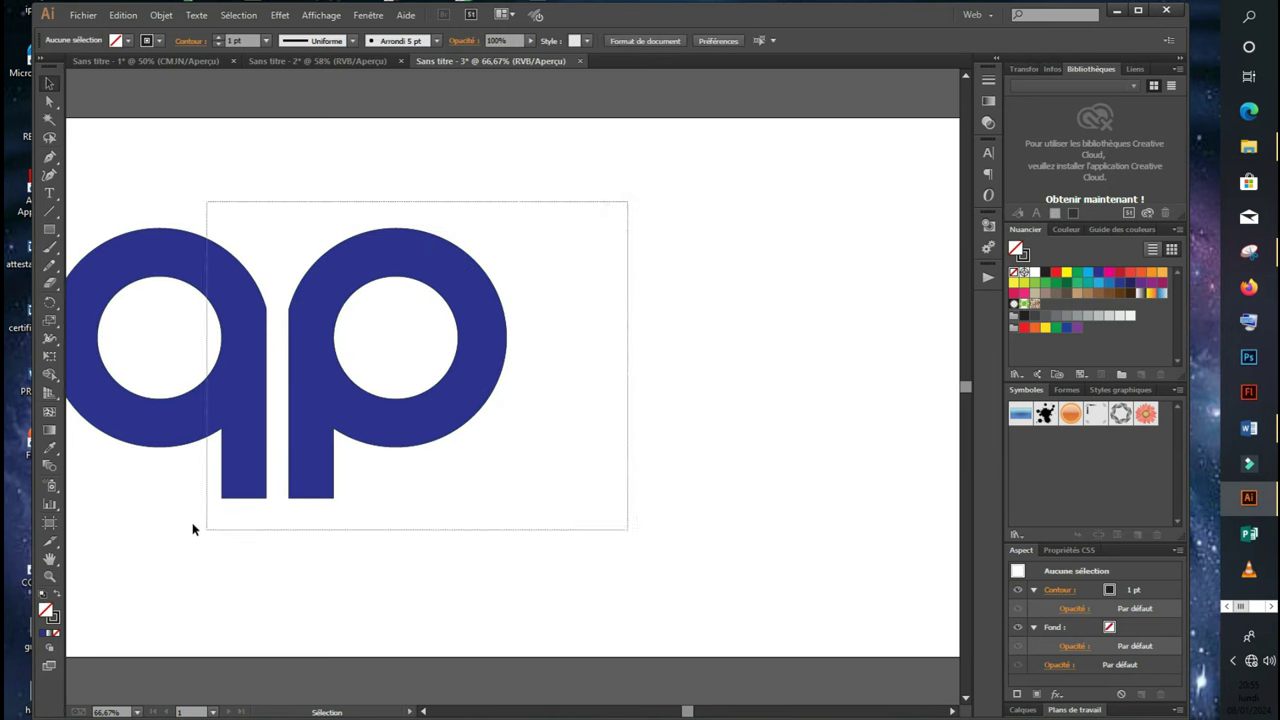
- Move the q and p back to centre and scale them down slightly
left_click_drag(627, 202, 190, 528)
left_click_drag(268, 408, 541, 410)
left_click_drag(889, 163, 446, 583)
left_click_drag(818, 229, 787, 245)
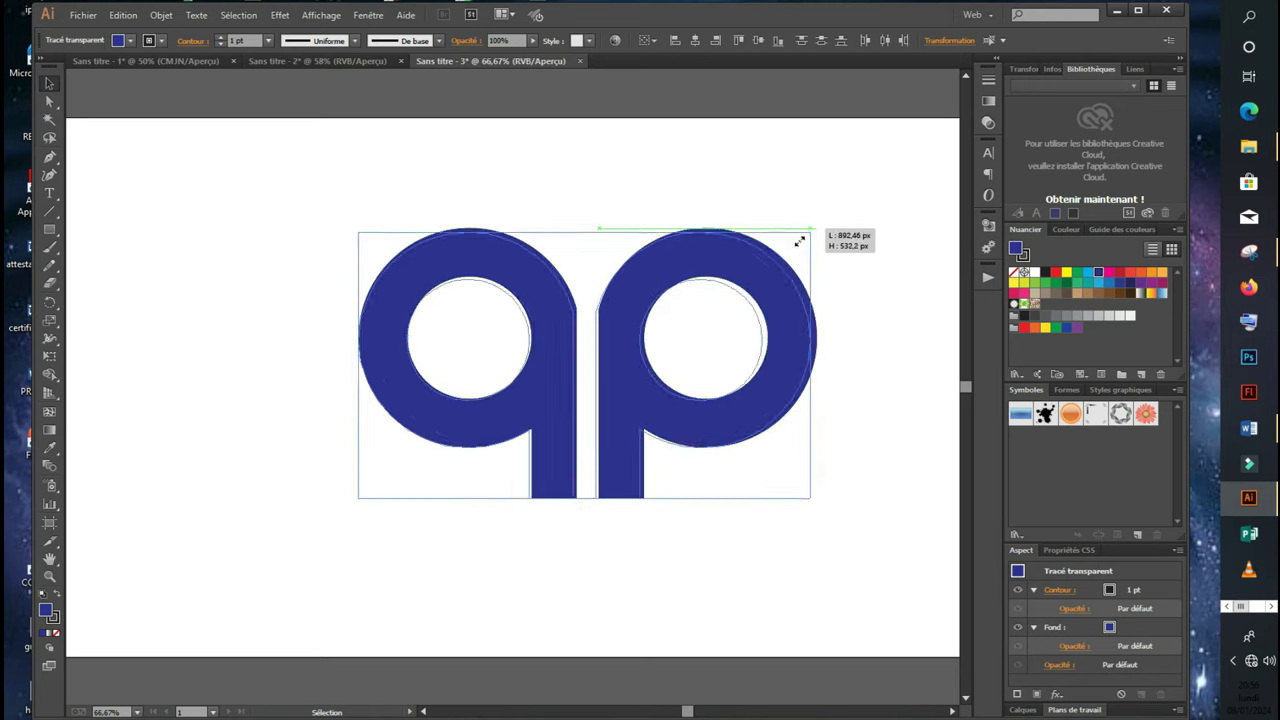
- Give the q a white-to-black gradient fill and open the Gradient panel
left_click(860, 342)
left_click(567, 395)
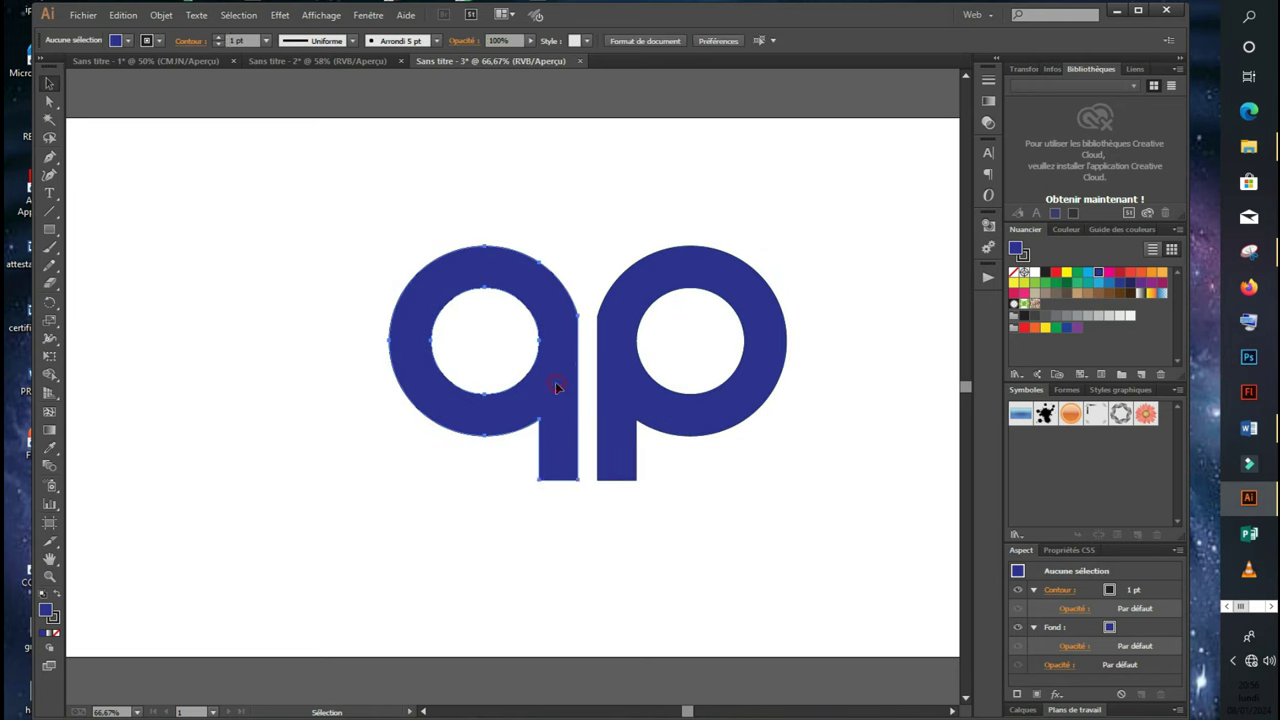
left_click(130, 41)
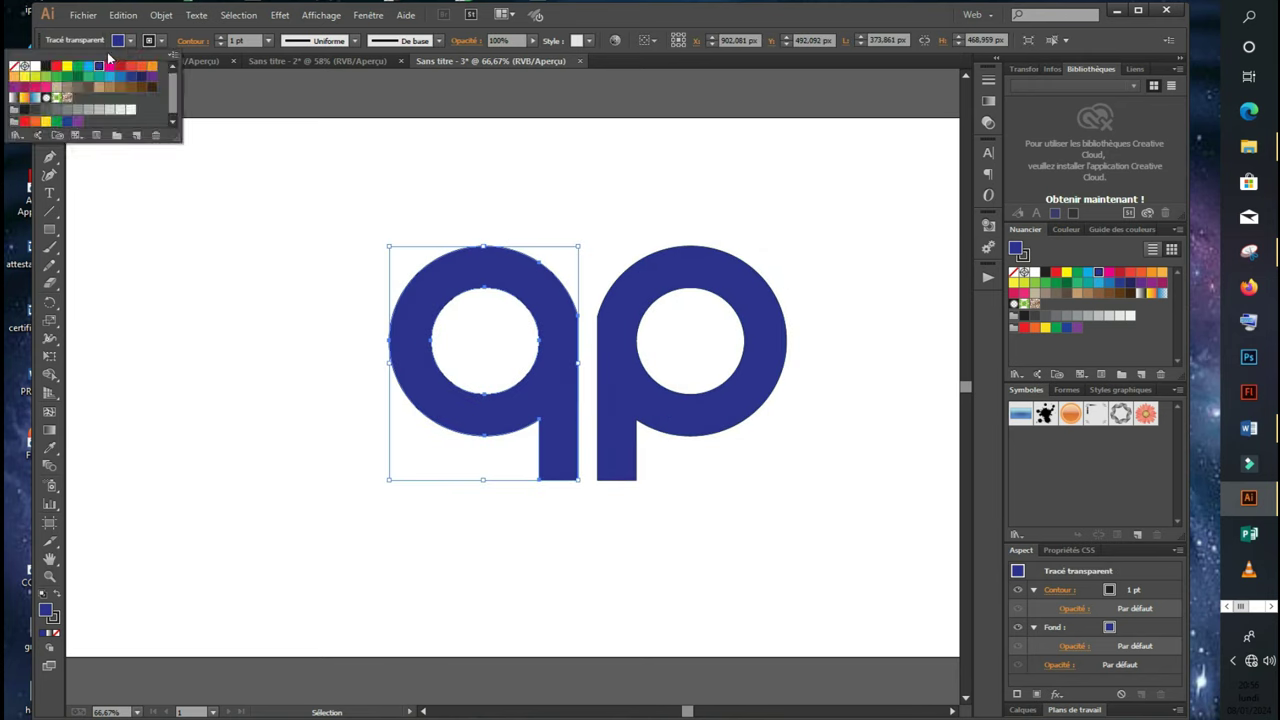
left_click(14, 99)
left_click(512, 194)
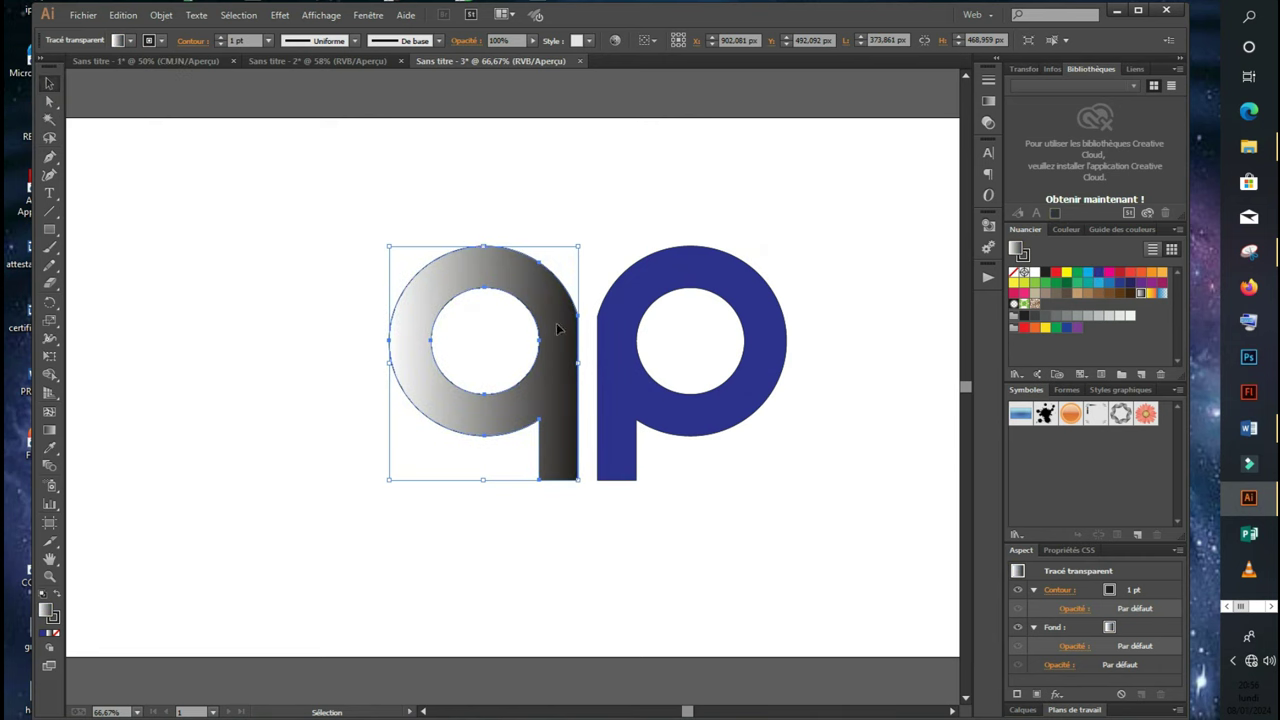
left_click(369, 16)
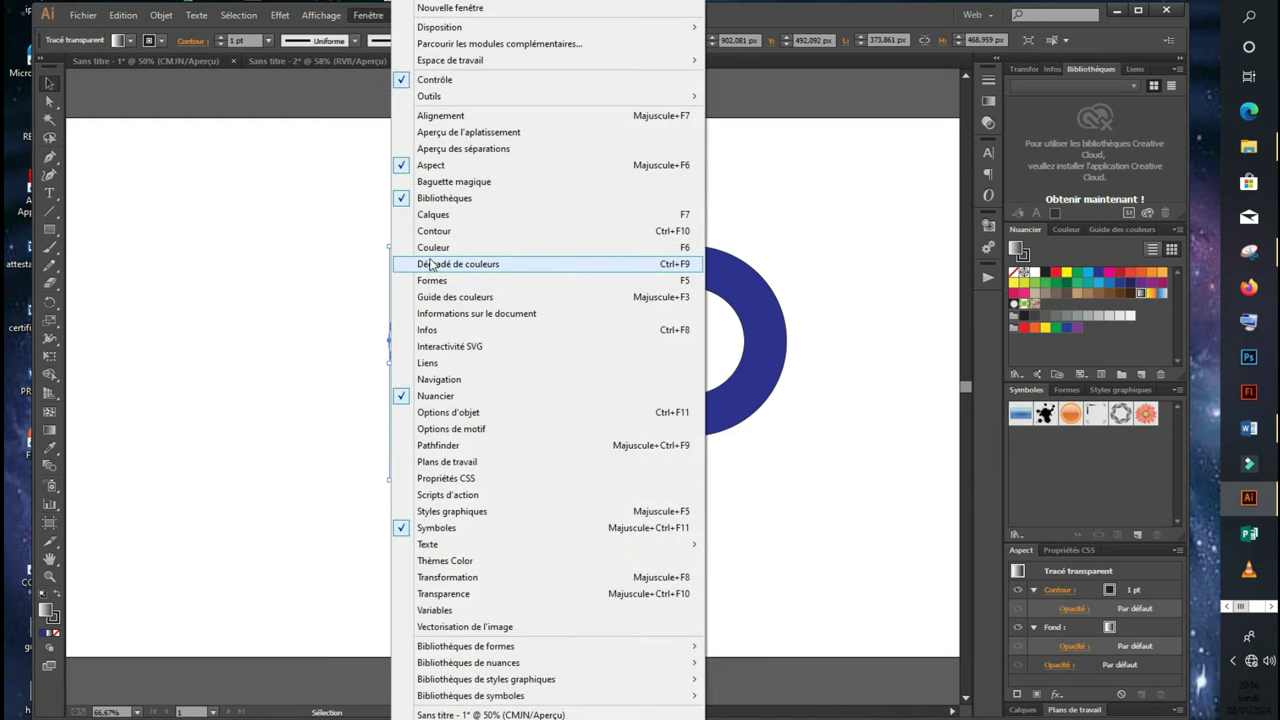
left_click(430, 266)
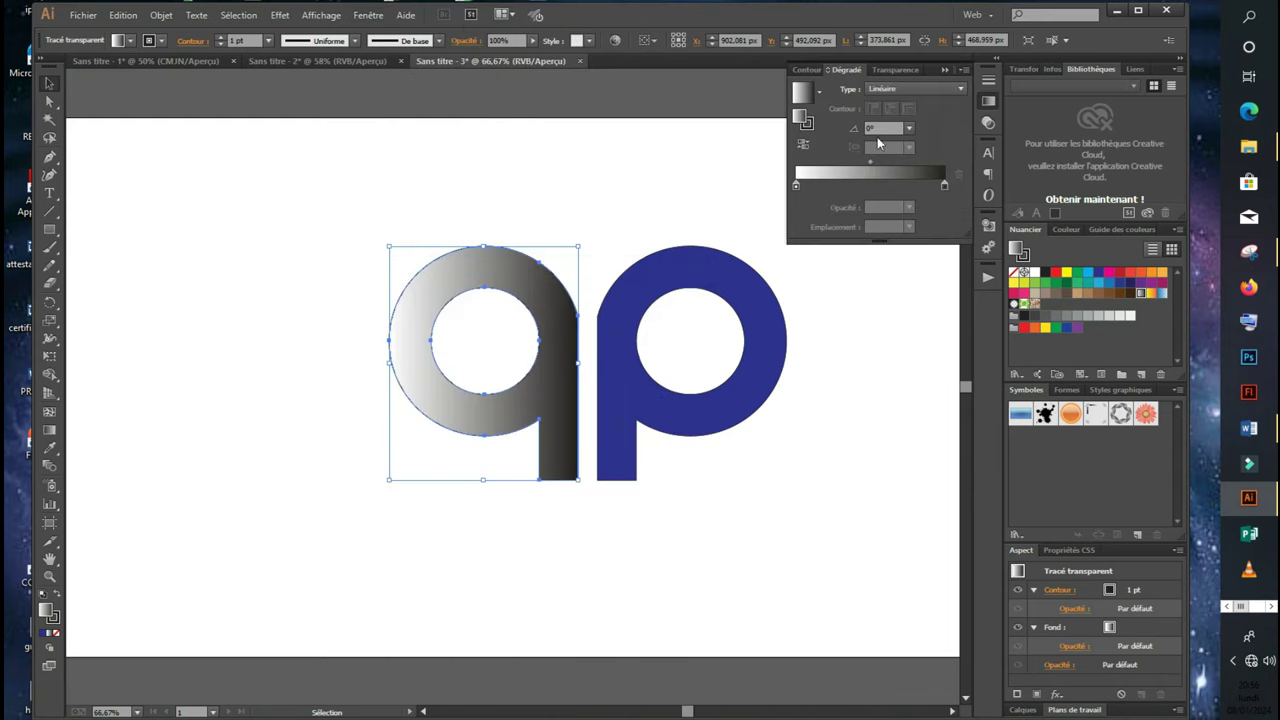
- Make both end gradient stops blue and add a purple middle stop at 47%
double_click(796, 188)
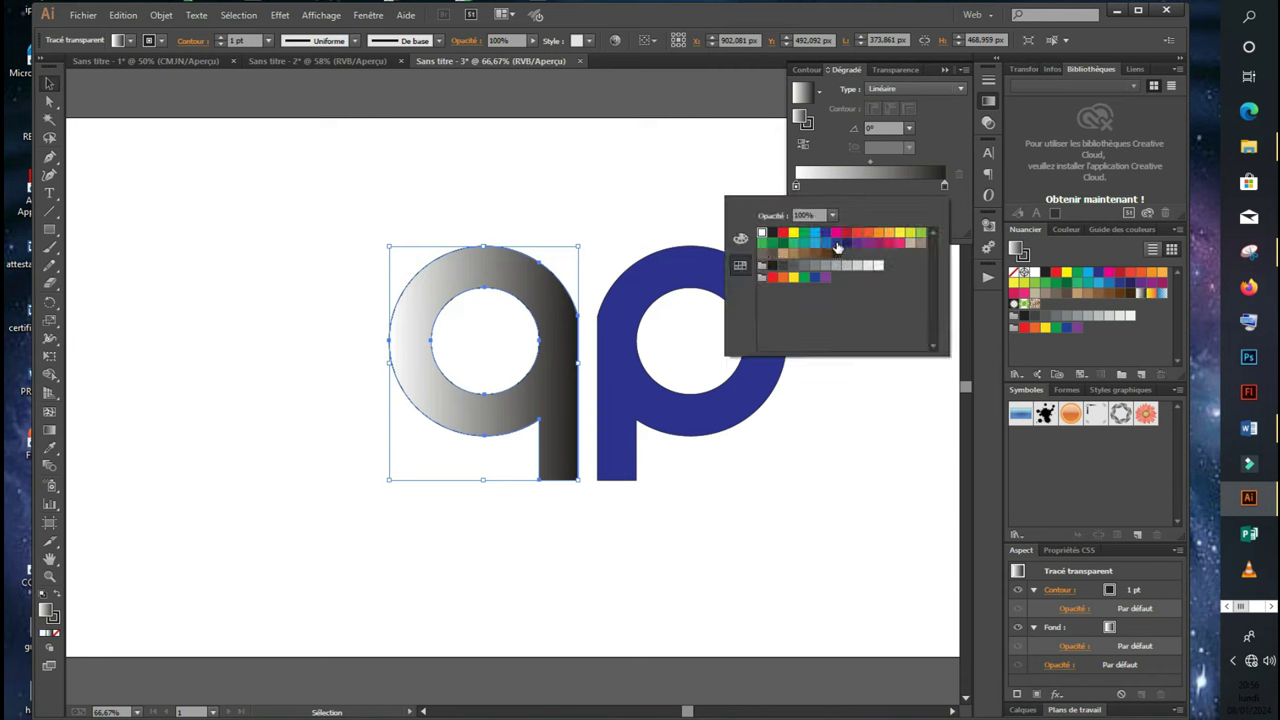
left_click(837, 244)
left_click(945, 186)
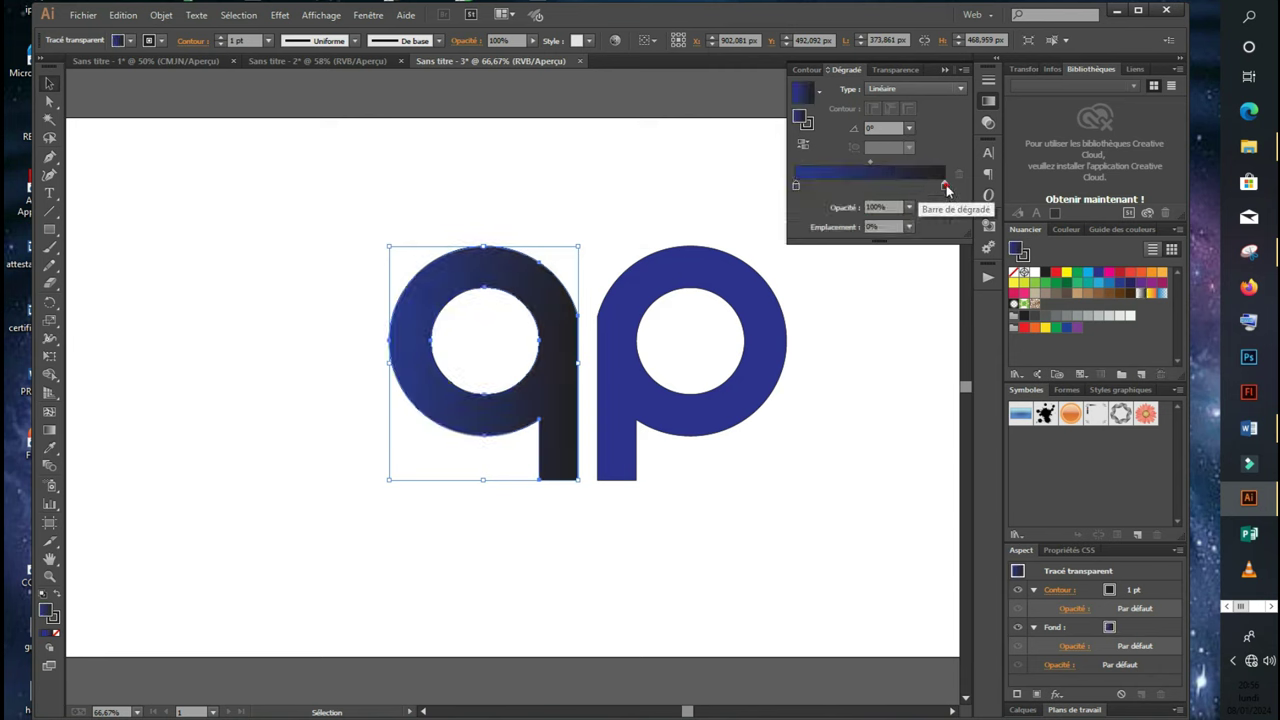
double_click(945, 186)
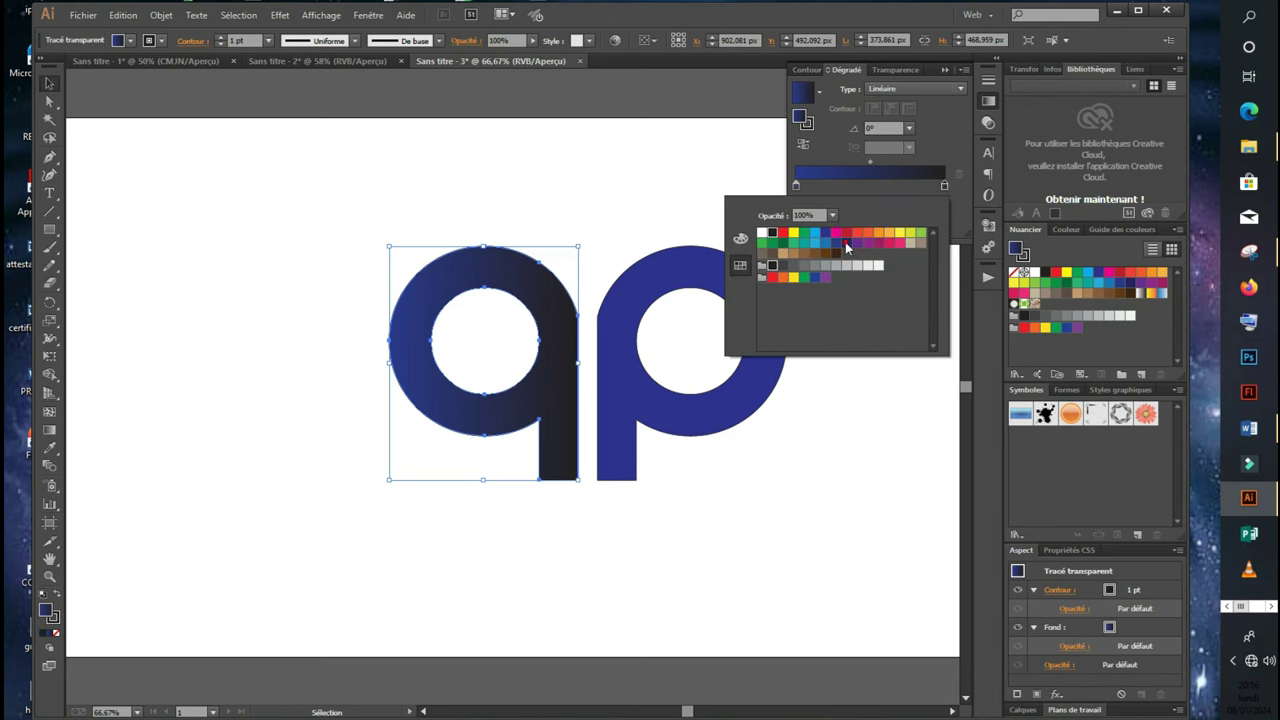
left_click(845, 242)
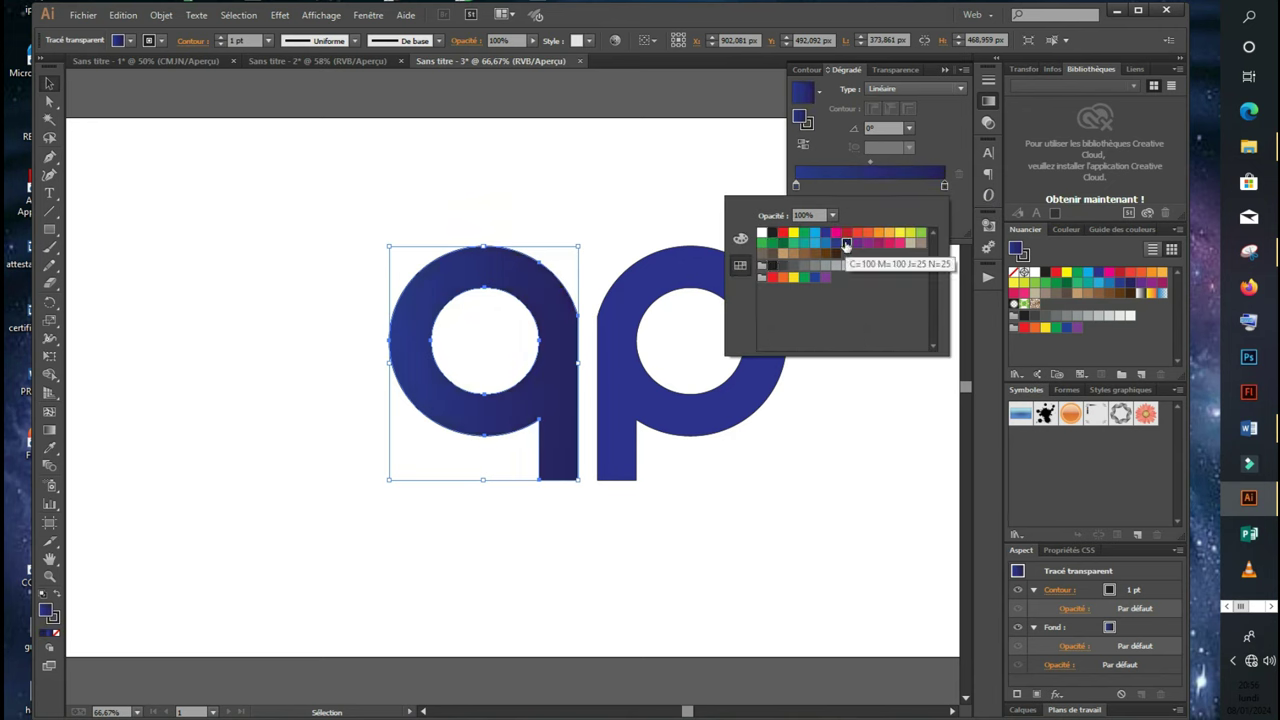
left_click(867, 190)
double_click(866, 187)
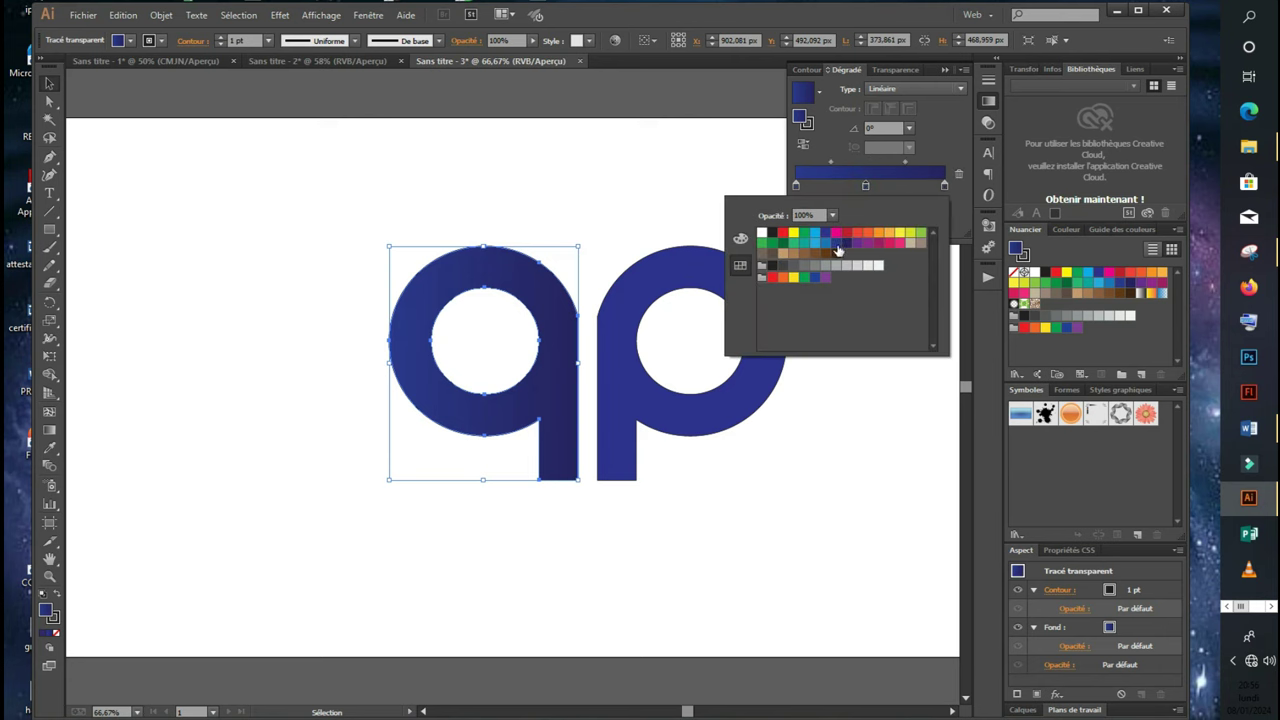
left_click(858, 245)
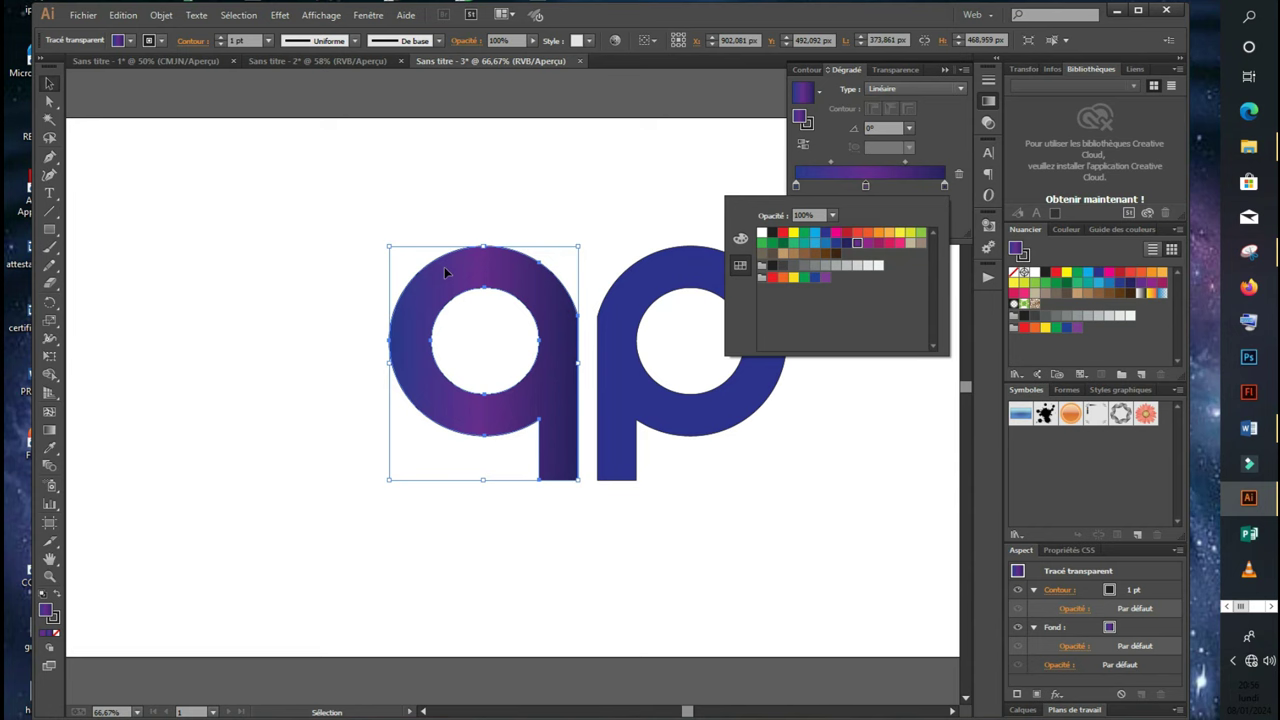
left_click(636, 210)
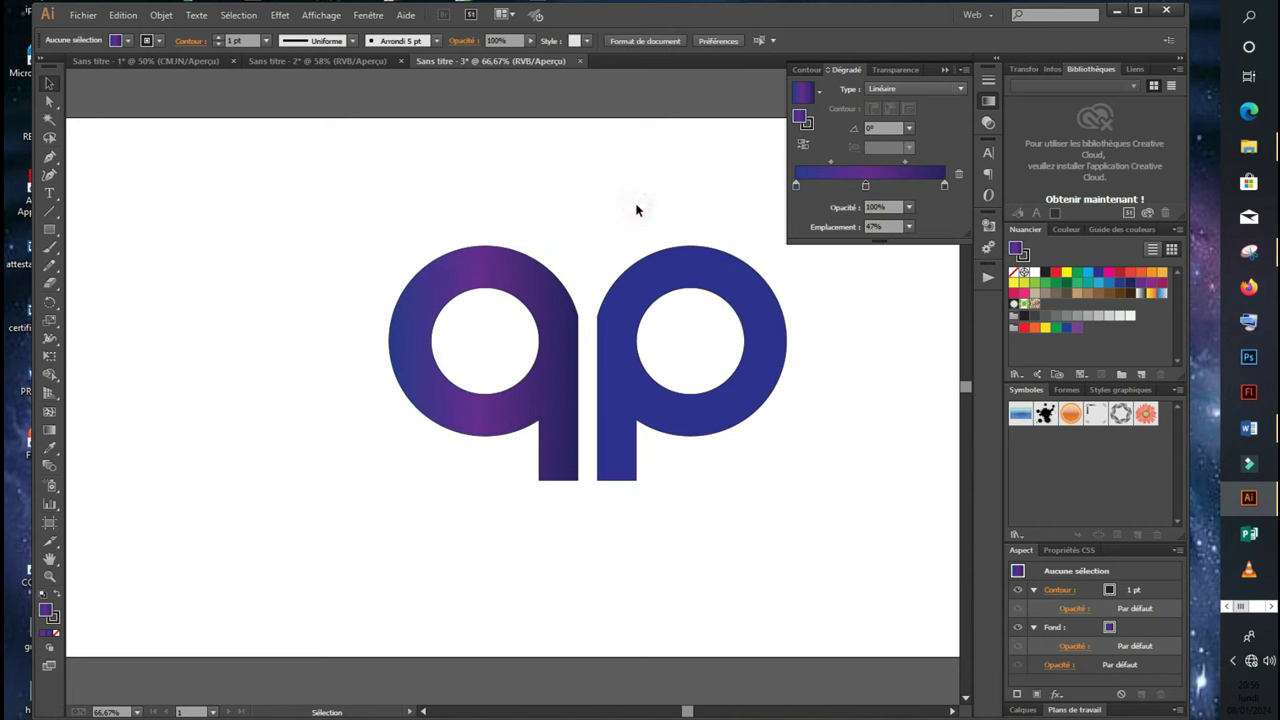
left_click(669, 281)
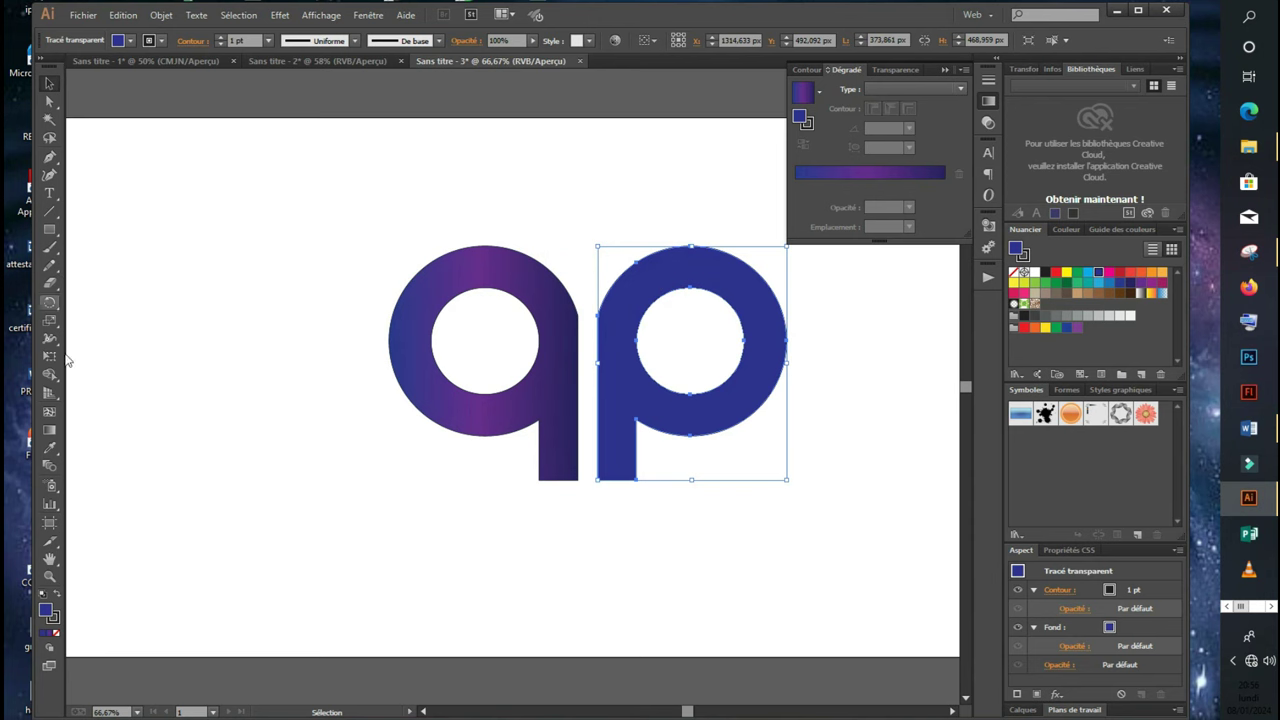
- Copy the q's blue-purple gradient onto the p with the Eyedropper, then move the Gradient panel aside
left_click(50, 449)
left_click(537, 271)
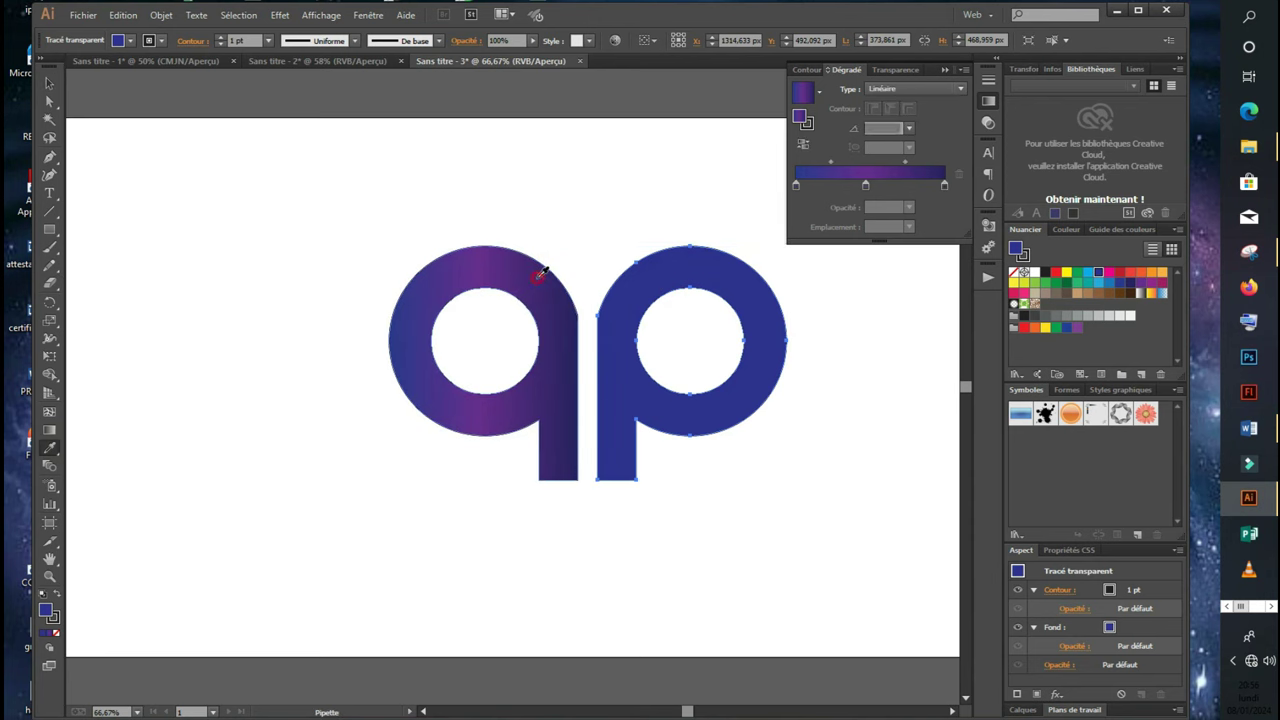
left_click(52, 84)
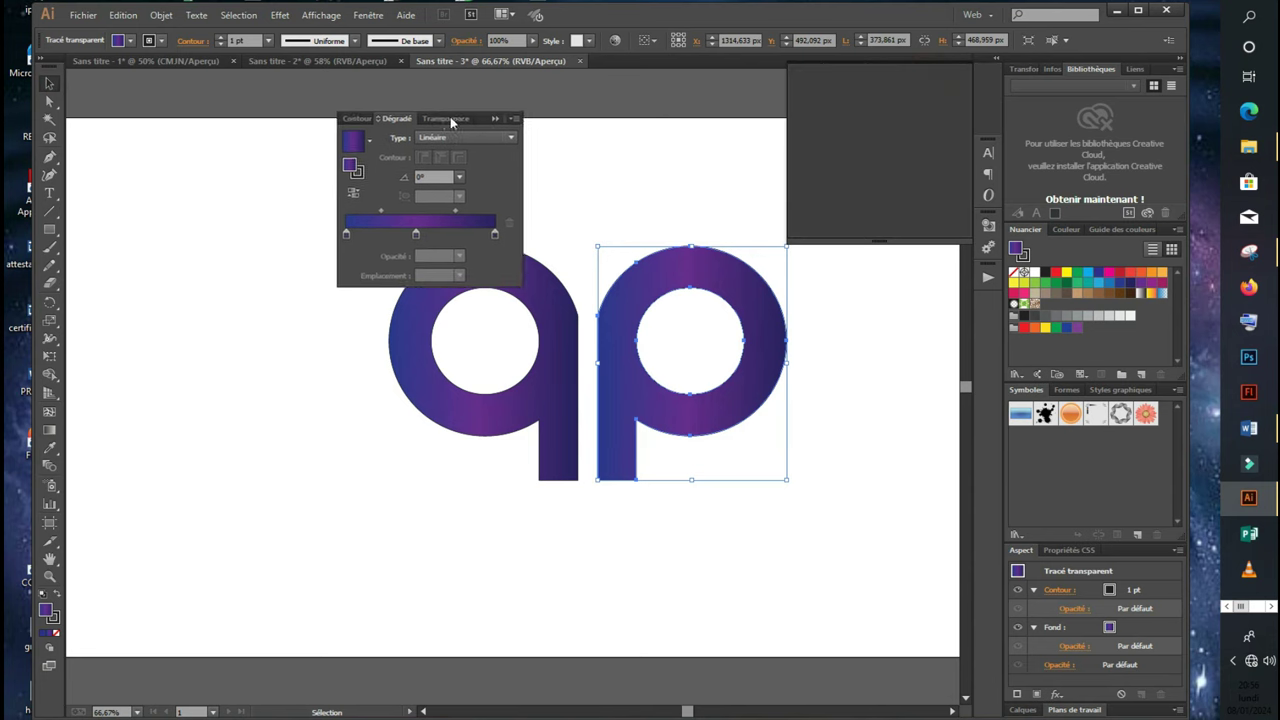
left_click_drag(892, 108, 327, 86)
left_click(900, 320)
- Shrink the qp pair, move it toward the artboard top, and draw a triangle below it
left_click_drag(866, 233, 507, 497)
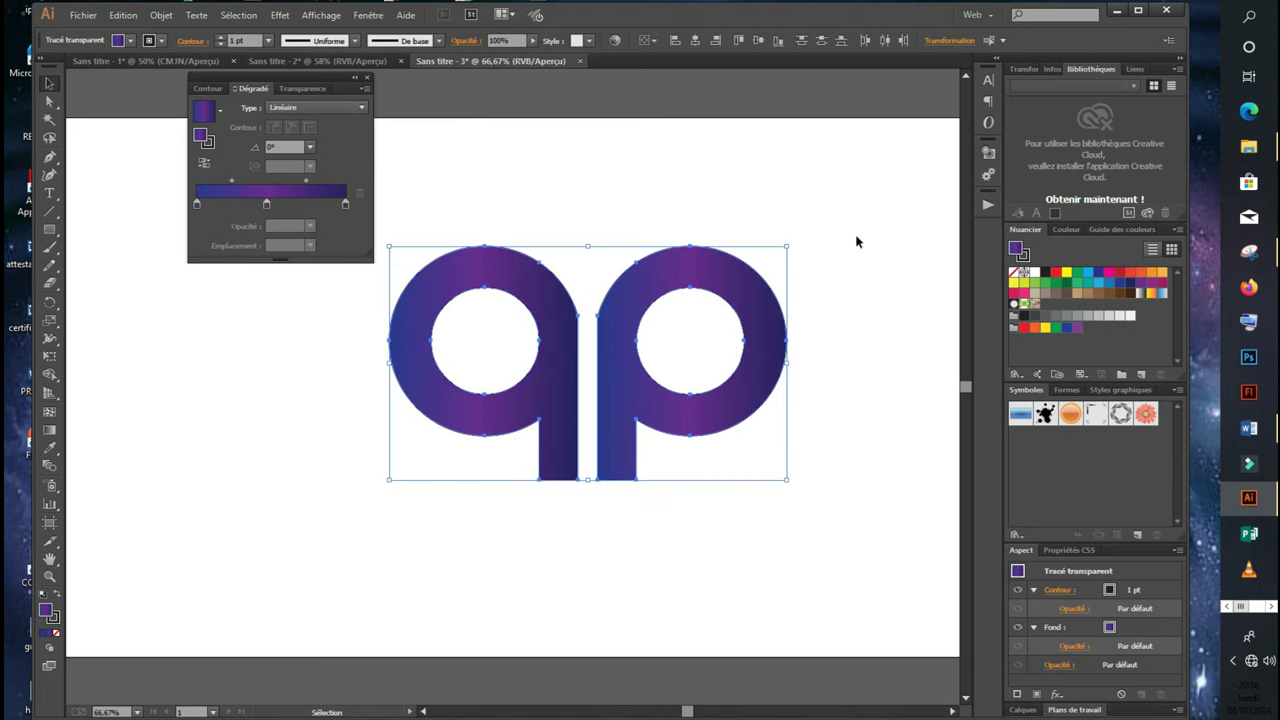
mouse_move(787, 244)
left_mouse_down()
mouse_move(651, 366)
mouse_move(583, 367)
left_mouse_up()
mouse_move(497, 435)
left_mouse_down()
mouse_move(591, 363)
mouse_move(648, 248)
left_mouse_up()
left_click(727, 357)
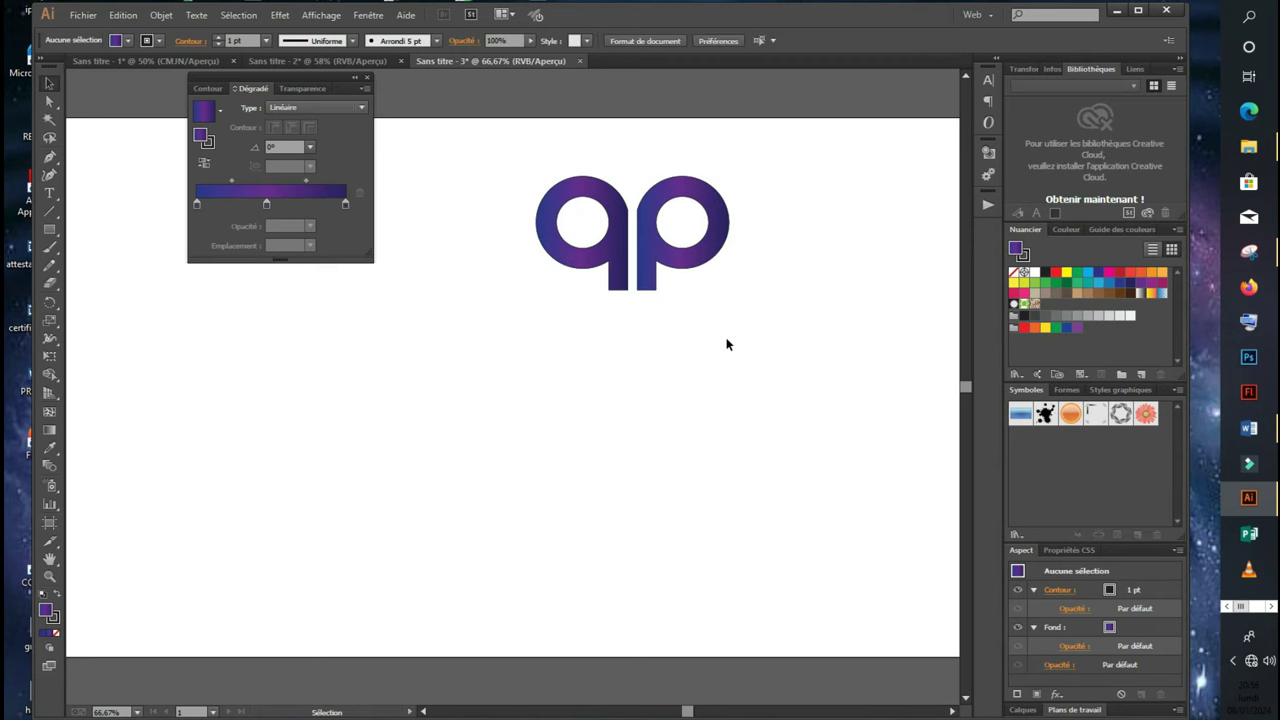
left_click_drag(49, 229, 105, 283)
mouse_move(504, 345)
left_mouse_down()
mouse_move(540, 420)
mouse_move(518, 459)
left_mouse_up()
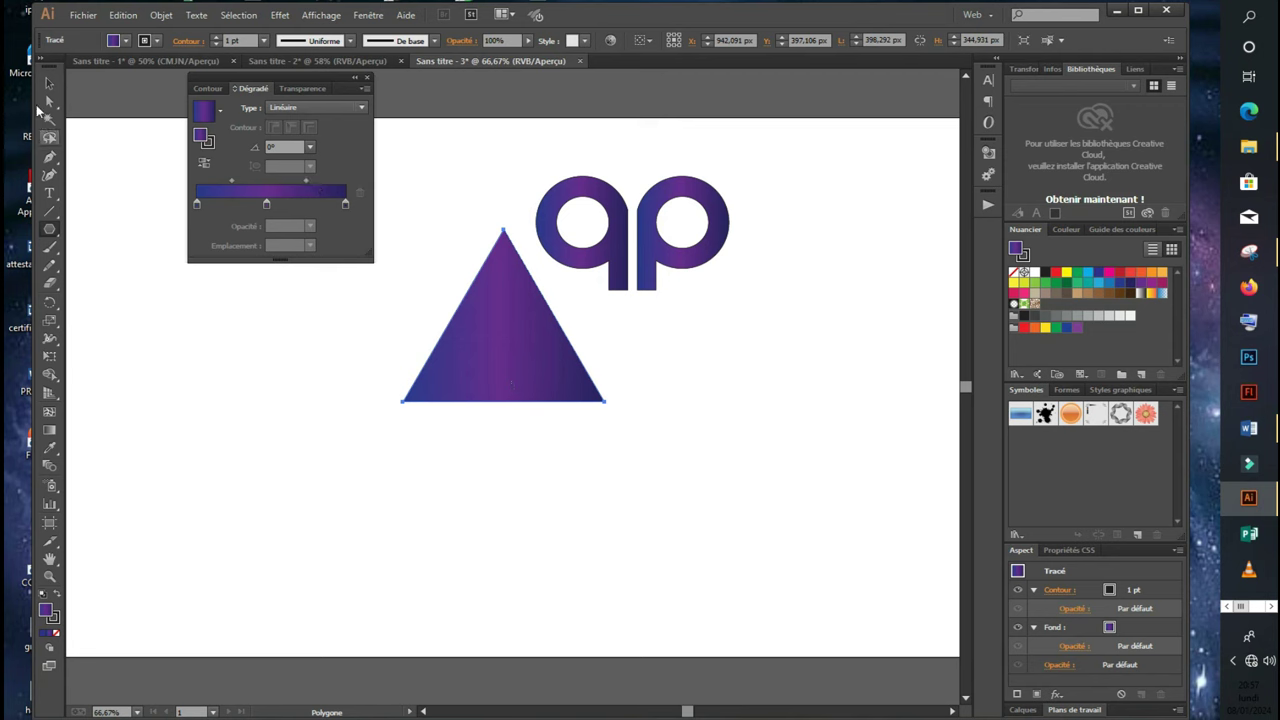
- Flip the new triangle to point downward, then narrow and shorten it into a thin spike
left_click(48, 85)
left_click_drag(506, 232, 503, 590)
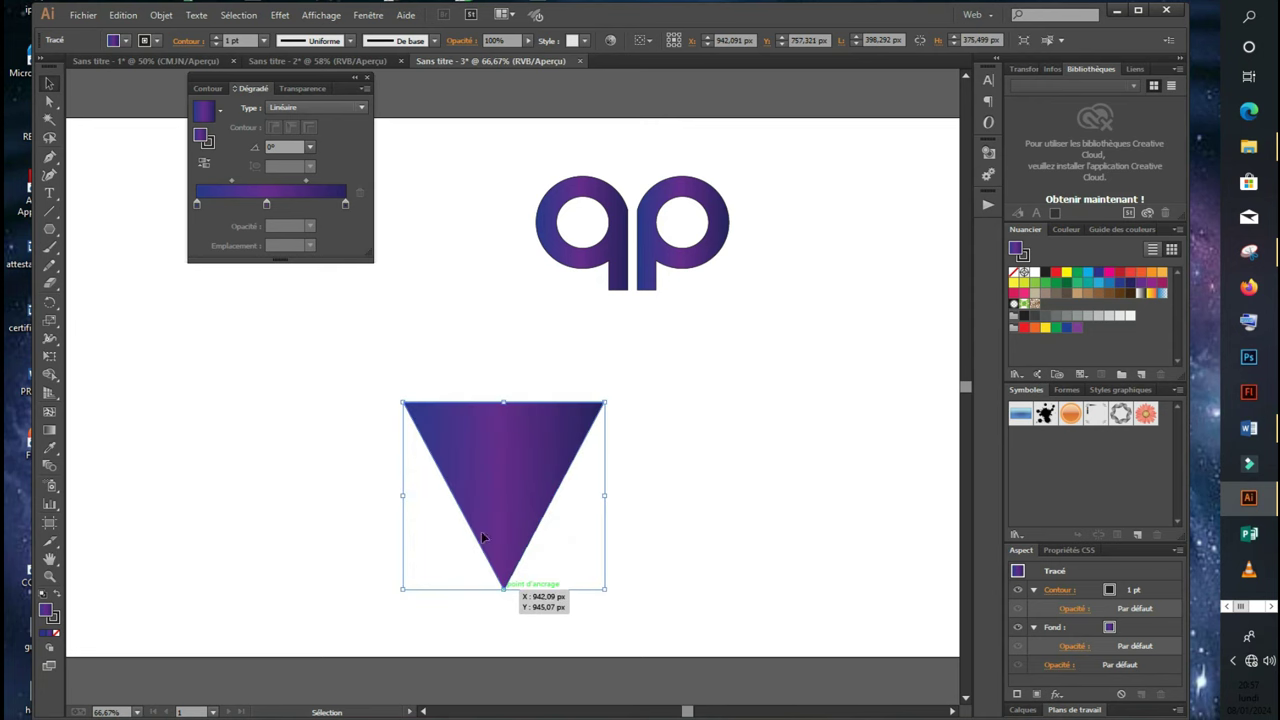
mouse_move(494, 471)
left_mouse_down()
mouse_move(641, 417)
mouse_move(626, 381)
left_mouse_up()
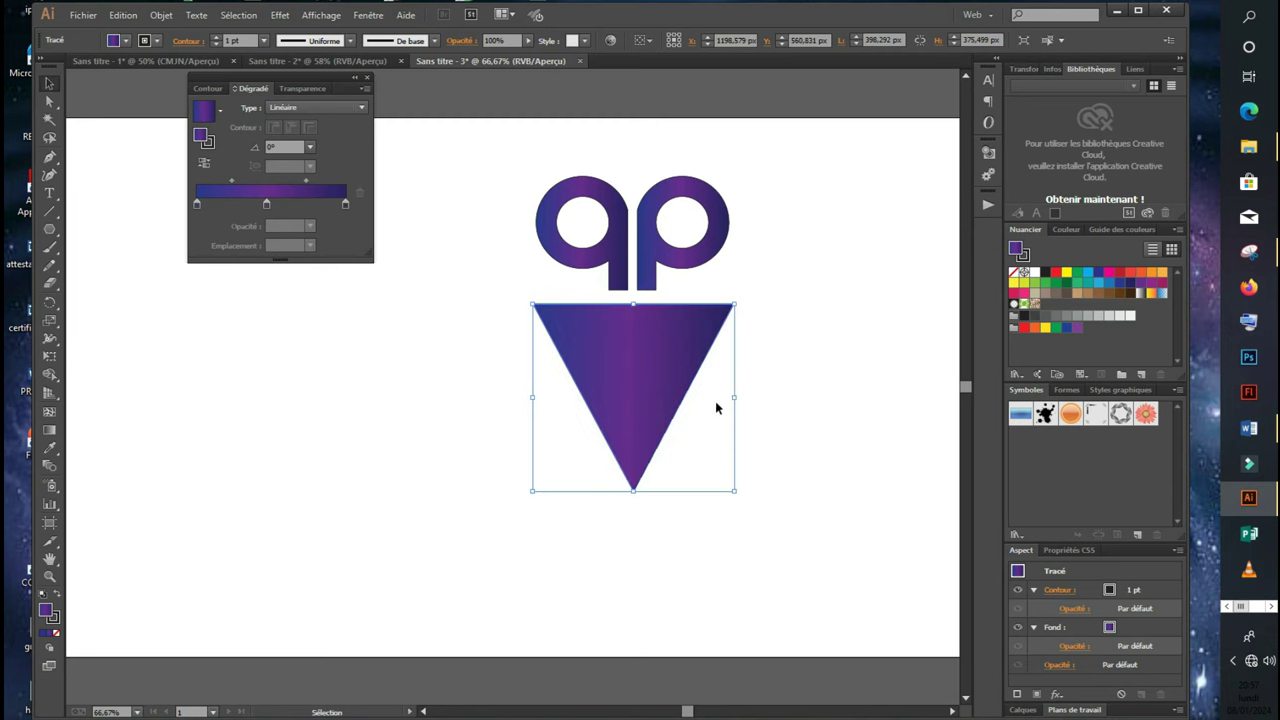
left_click_drag(731, 397, 656, 404)
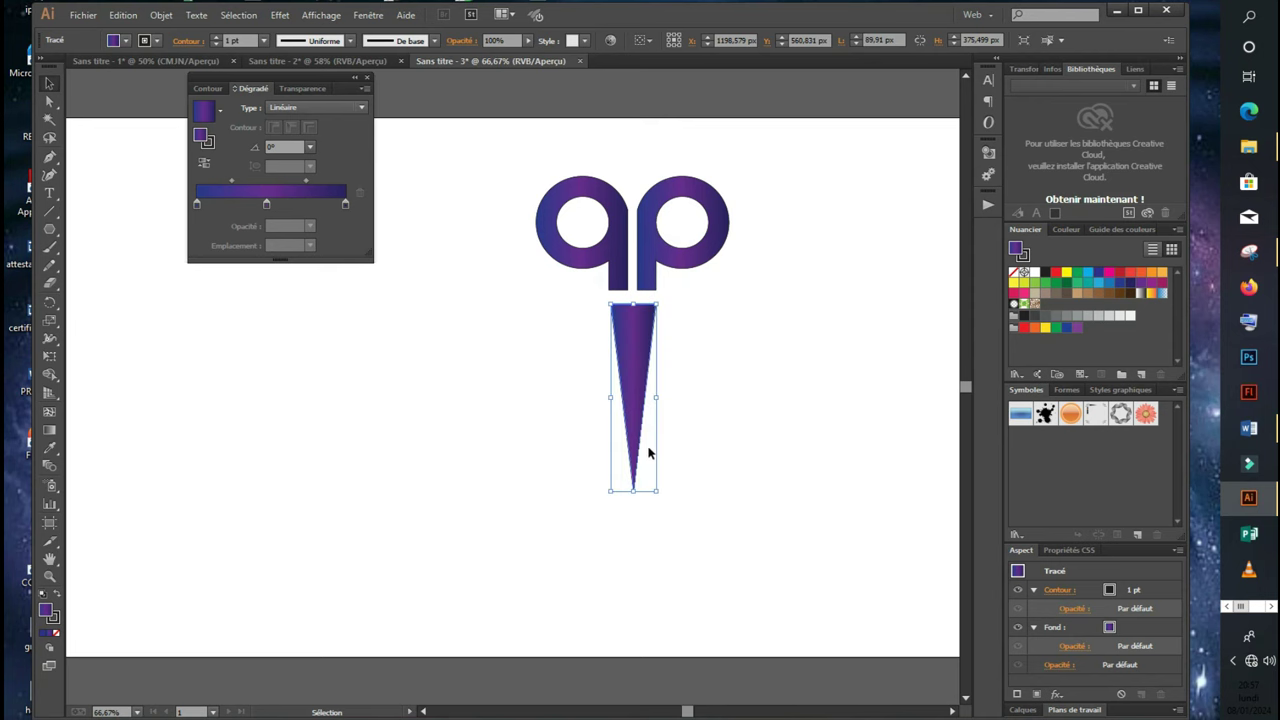
mouse_move(632, 490)
left_mouse_down()
mouse_move(629, 378)
mouse_move(632, 406)
left_mouse_up()
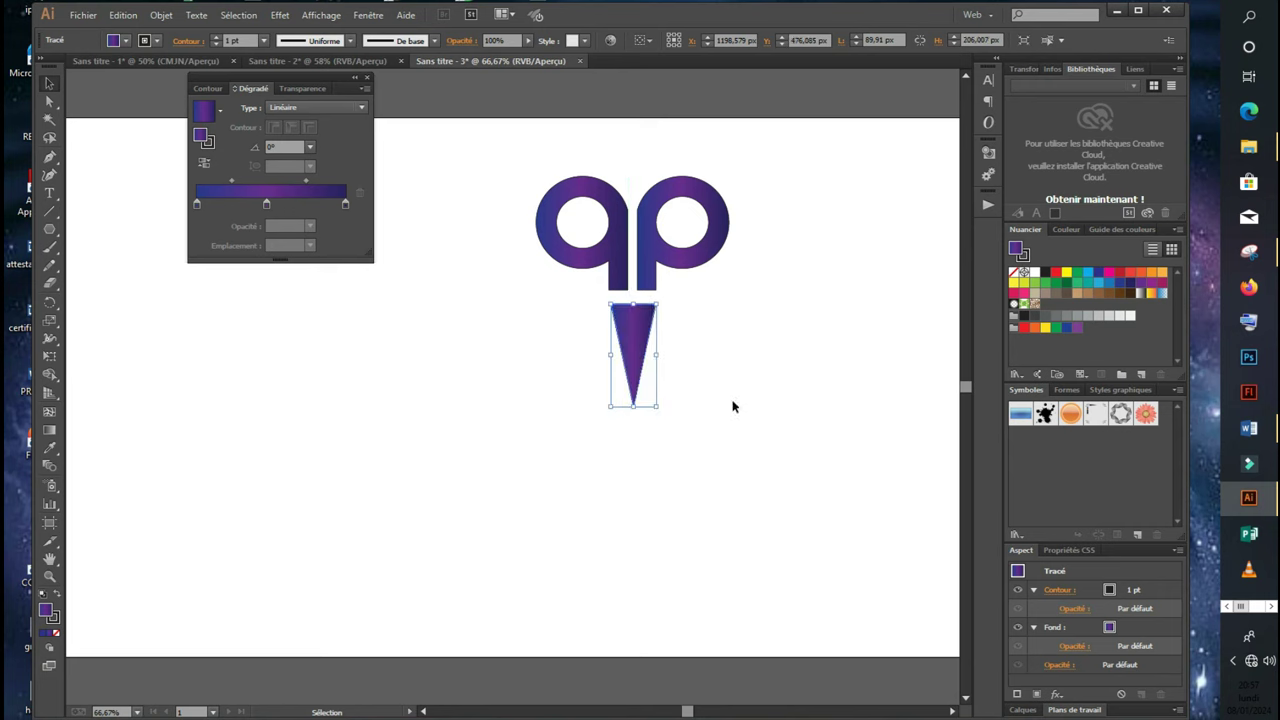
- Nudge the spike with the arrow keys until it sits directly beneath the joined stems
left_click(733, 406)
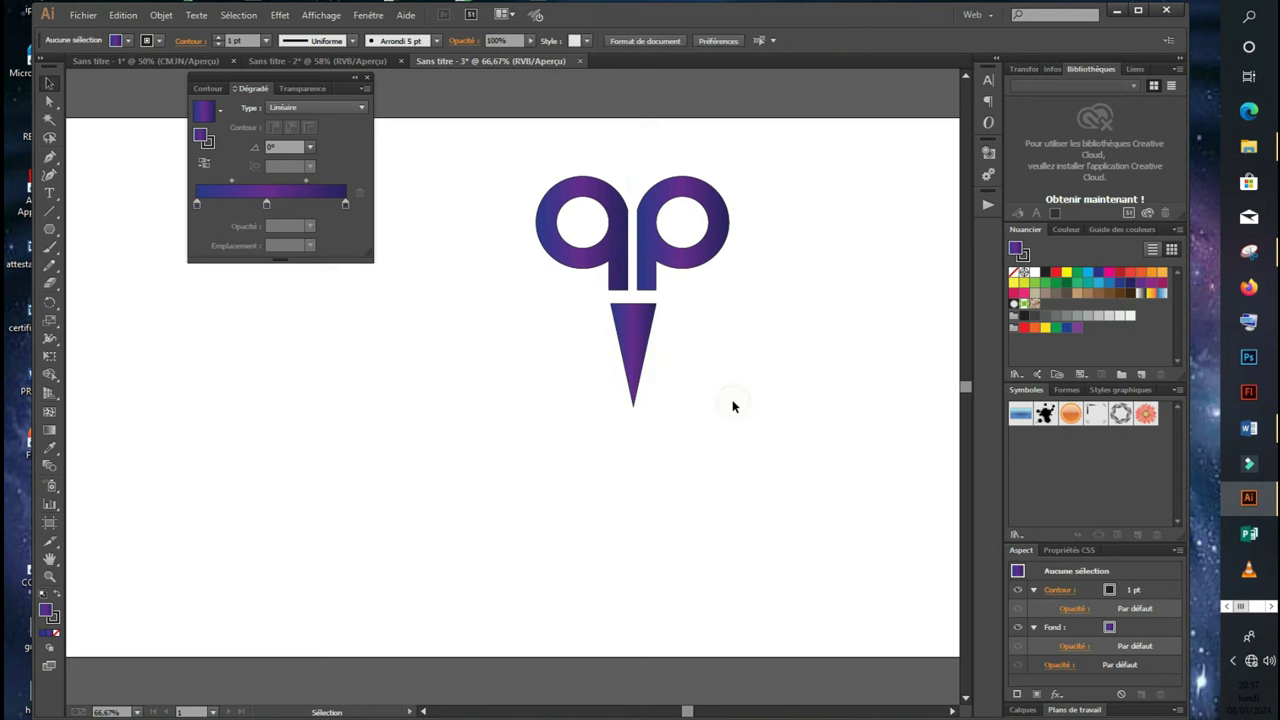
left_click(632, 370)
left_click_drag(779, 201, 647, 231)
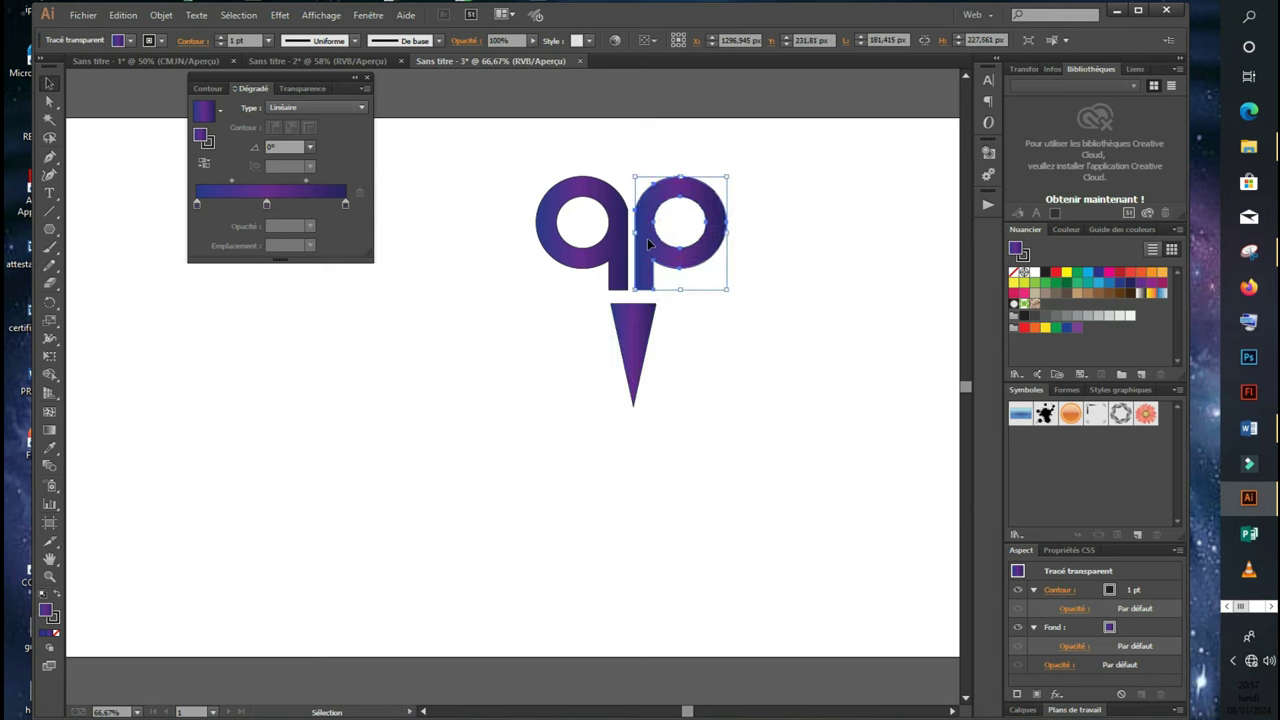
left_click(684, 378)
left_click(633, 372)
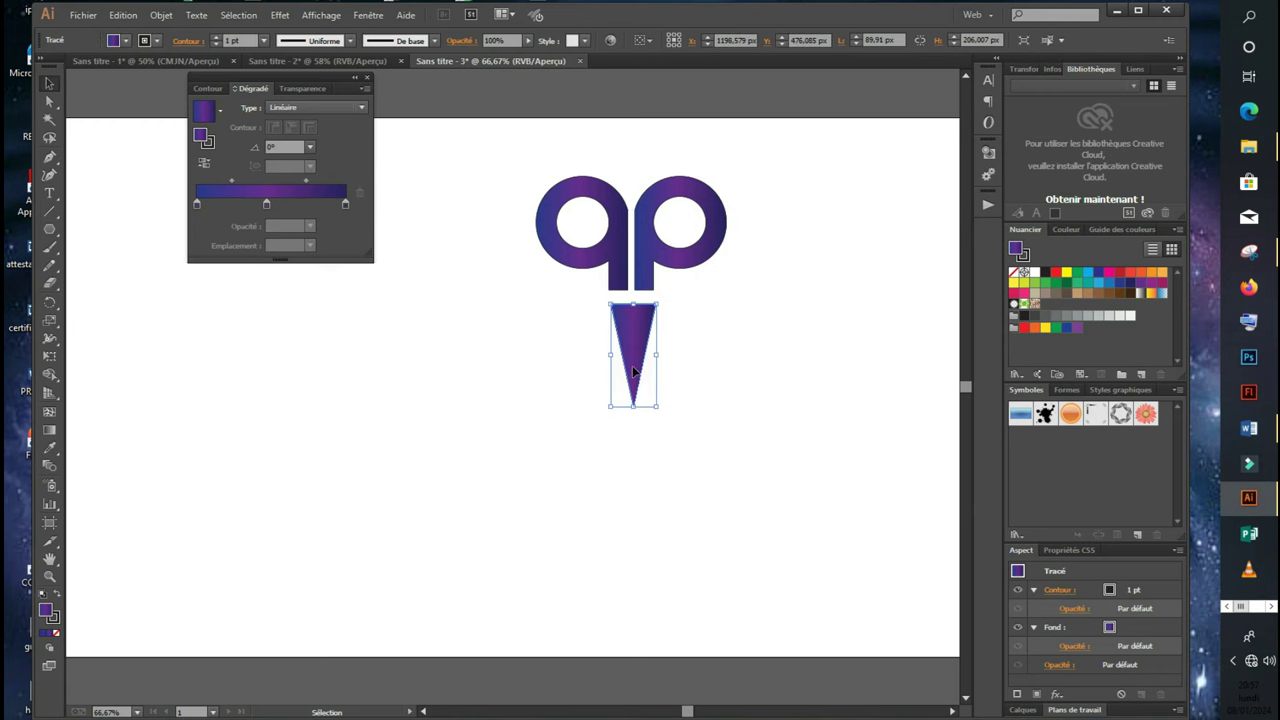
key("Up")
key("Up")
key("Up")
key("Up")
key("Up")
key("Up")
key("Up")
key("Up")
key("Up")
key("Up")
key("Left")
key("Left")
key("Left")
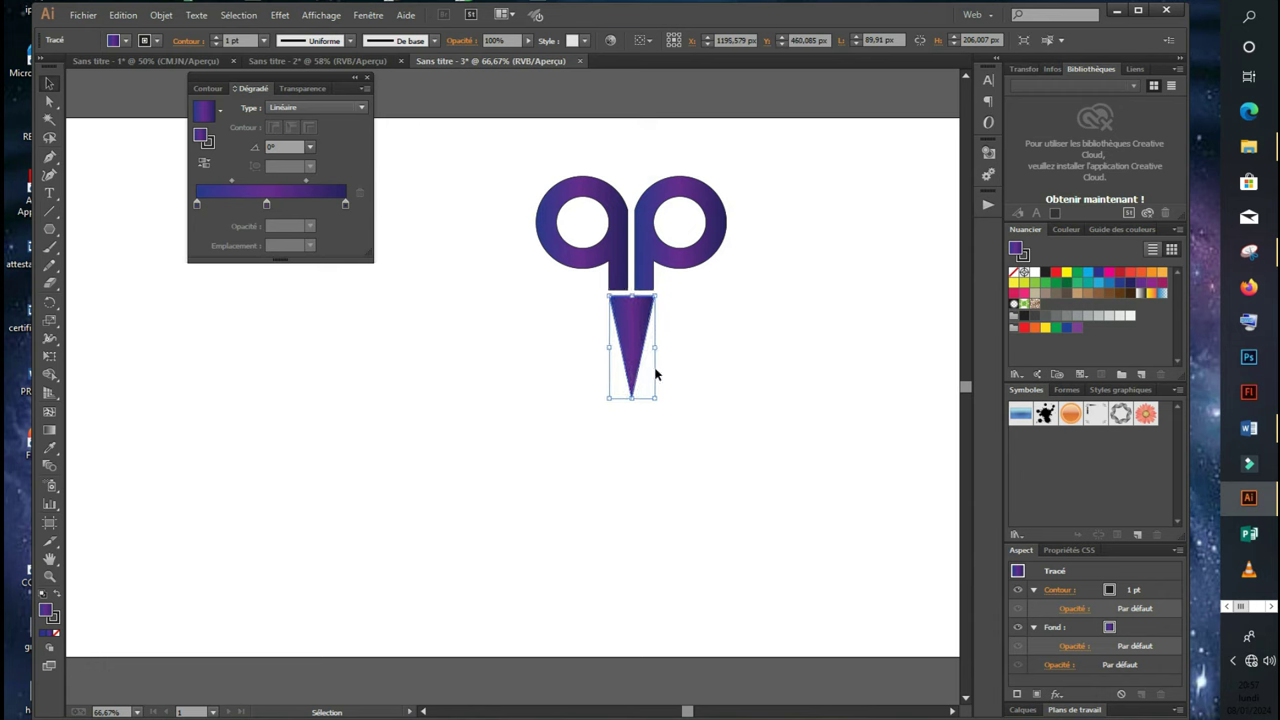
left_click(683, 371)
left_click(633, 372)
left_click(737, 376)
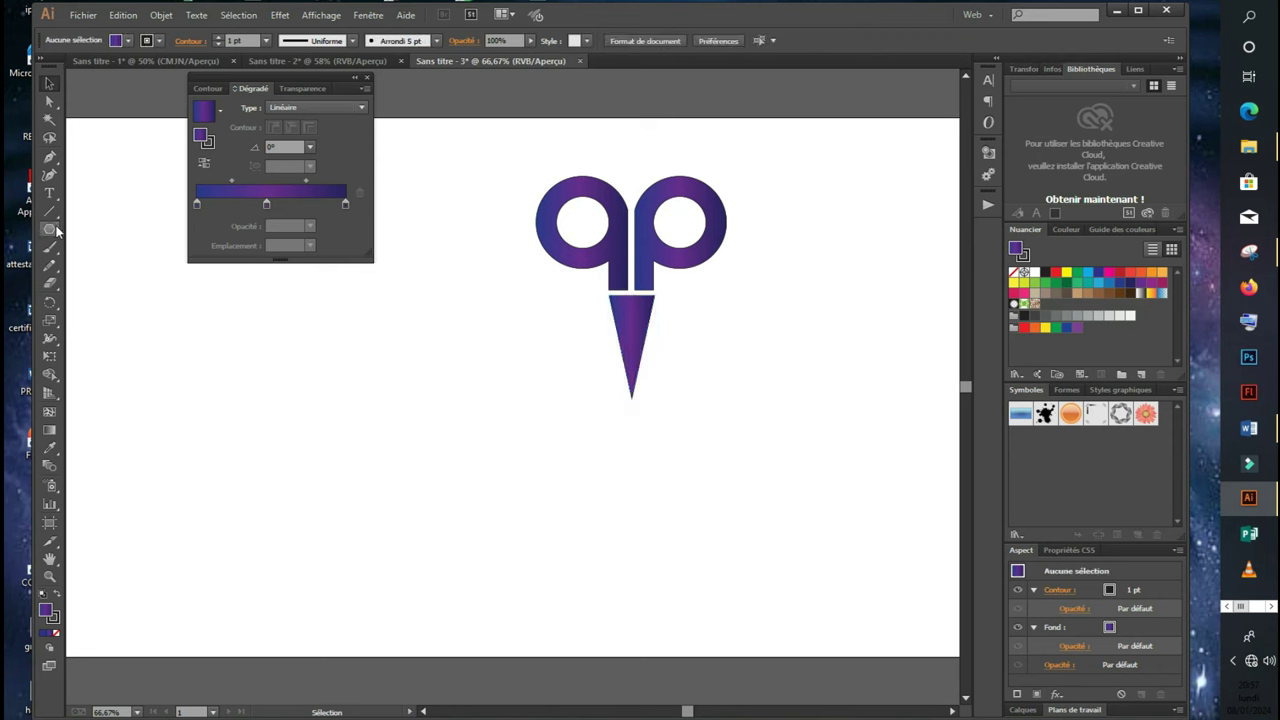
- Draw a thin rectangle down the spike's centre and select it together with the spike
left_click_drag(57, 230, 110, 229)
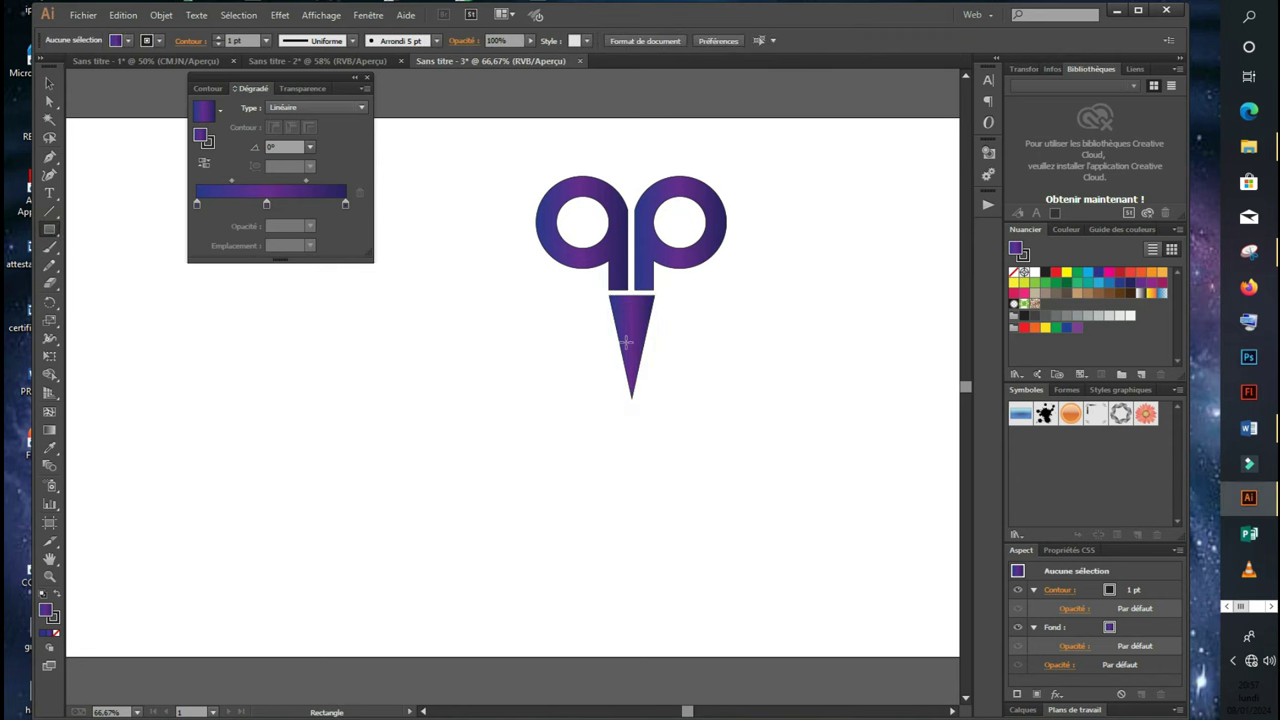
left_click_drag(628, 295, 630, 405)
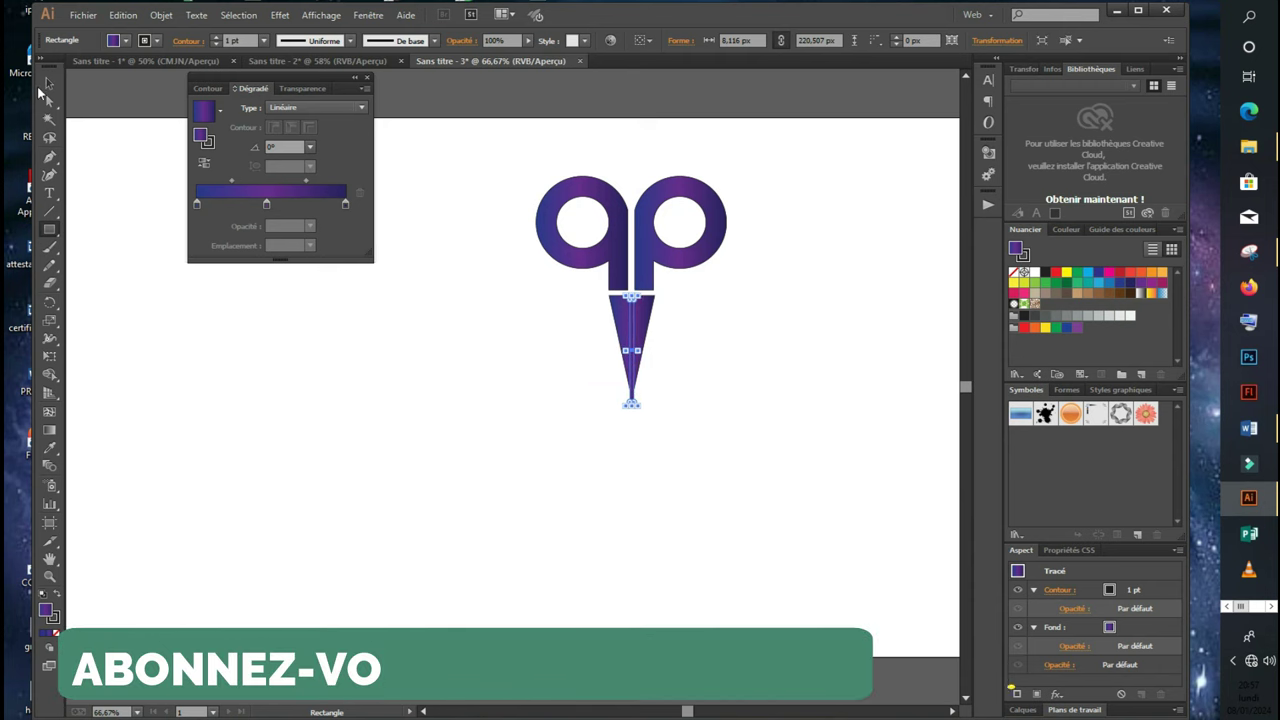
key("v")
left_click(565, 475)
left_click_drag(716, 495, 580, 343)
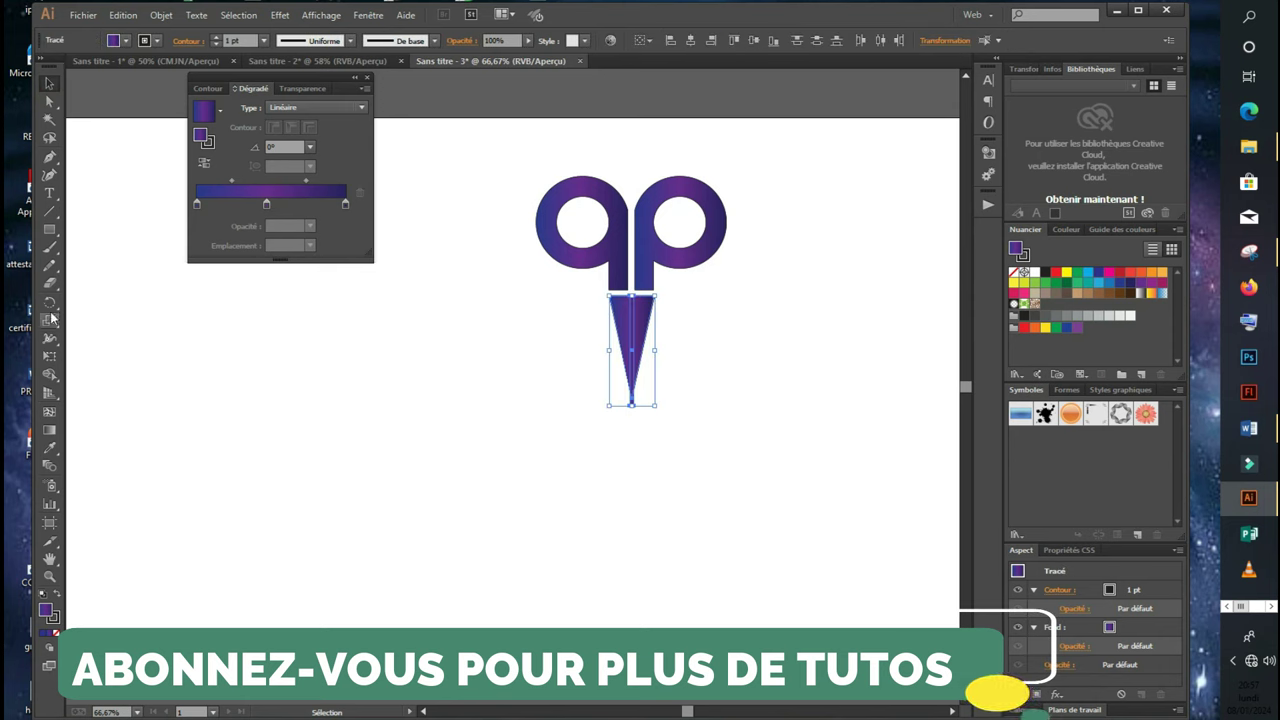
- Use the Shape Builder with a white fill to paint the centre strip white
left_click(49, 374)
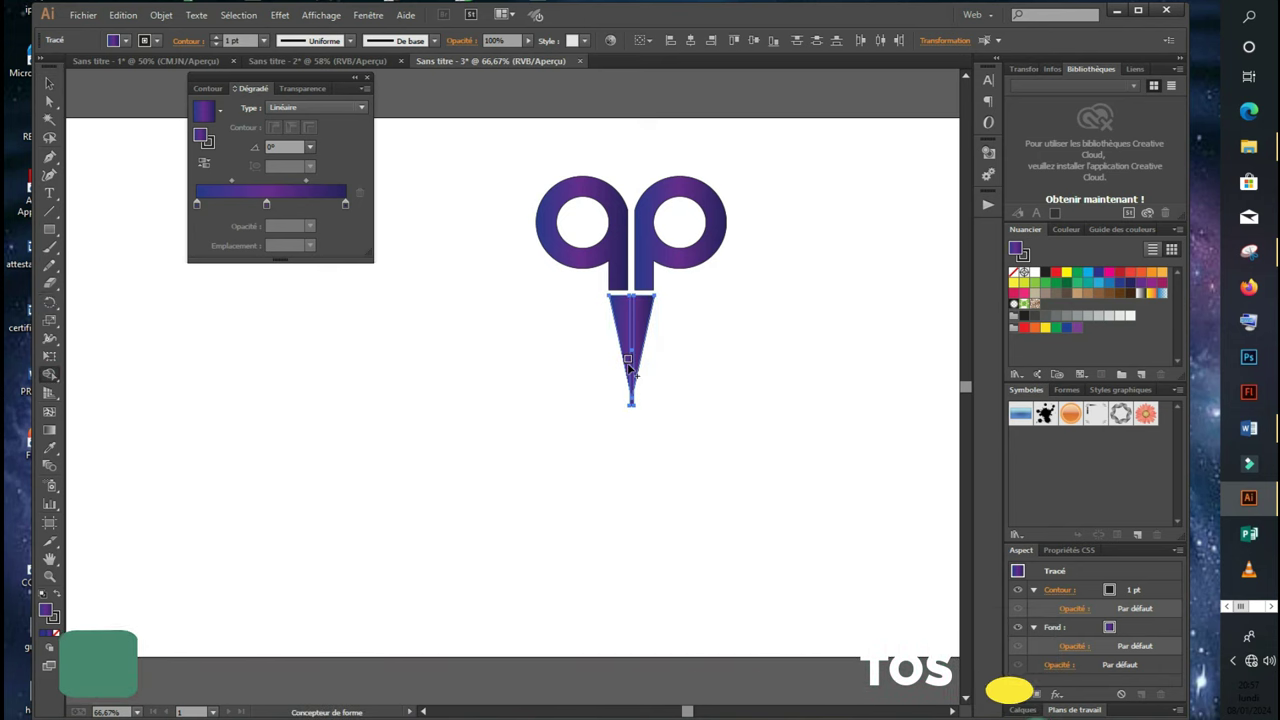
left_click(126, 42)
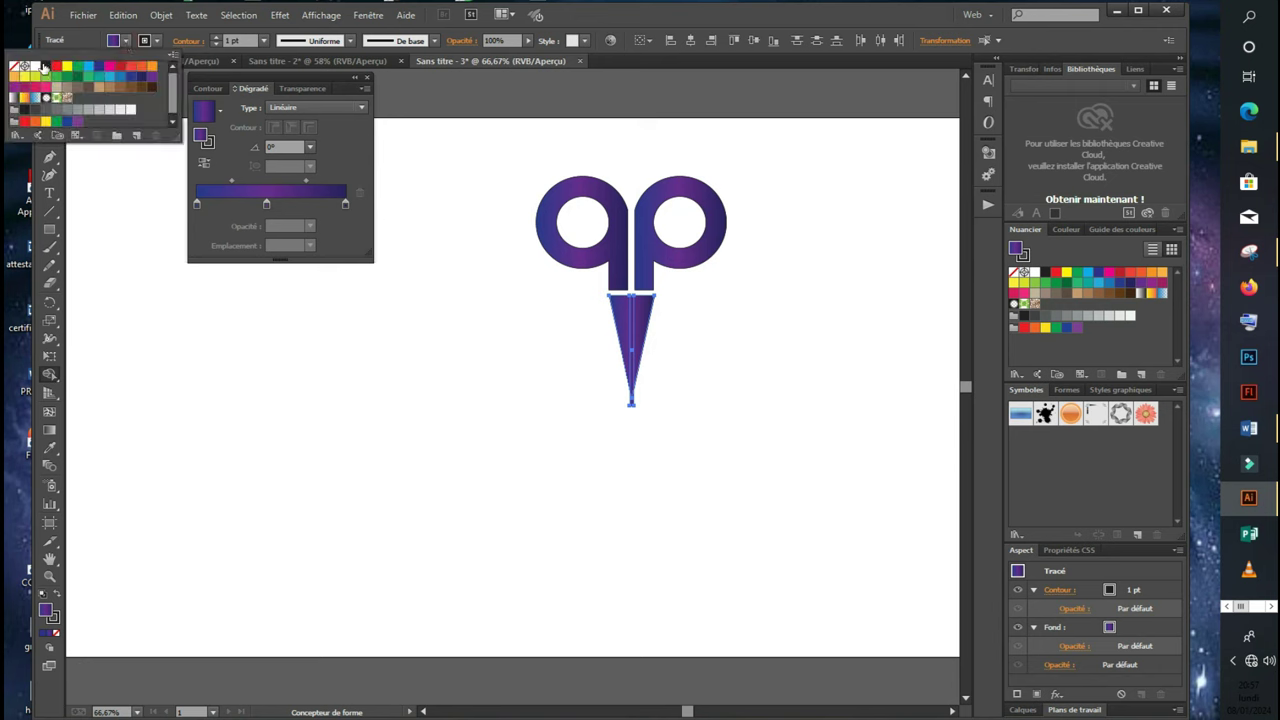
left_click(31, 68)
left_click(633, 374)
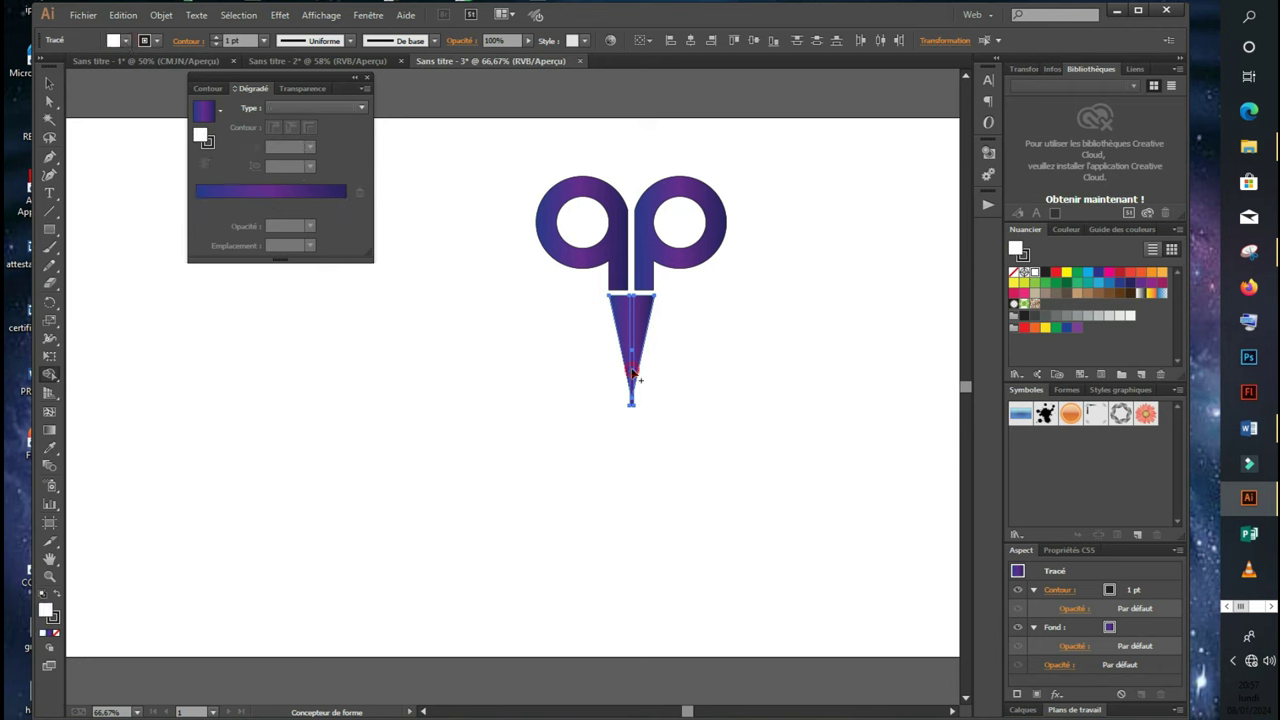
mouse_move(633, 372)
left_mouse_down()
mouse_move(636, 398)
mouse_move(628, 385)
left_mouse_up()
left_click(629, 380)
left_click(631, 405)
left_click(50, 82)
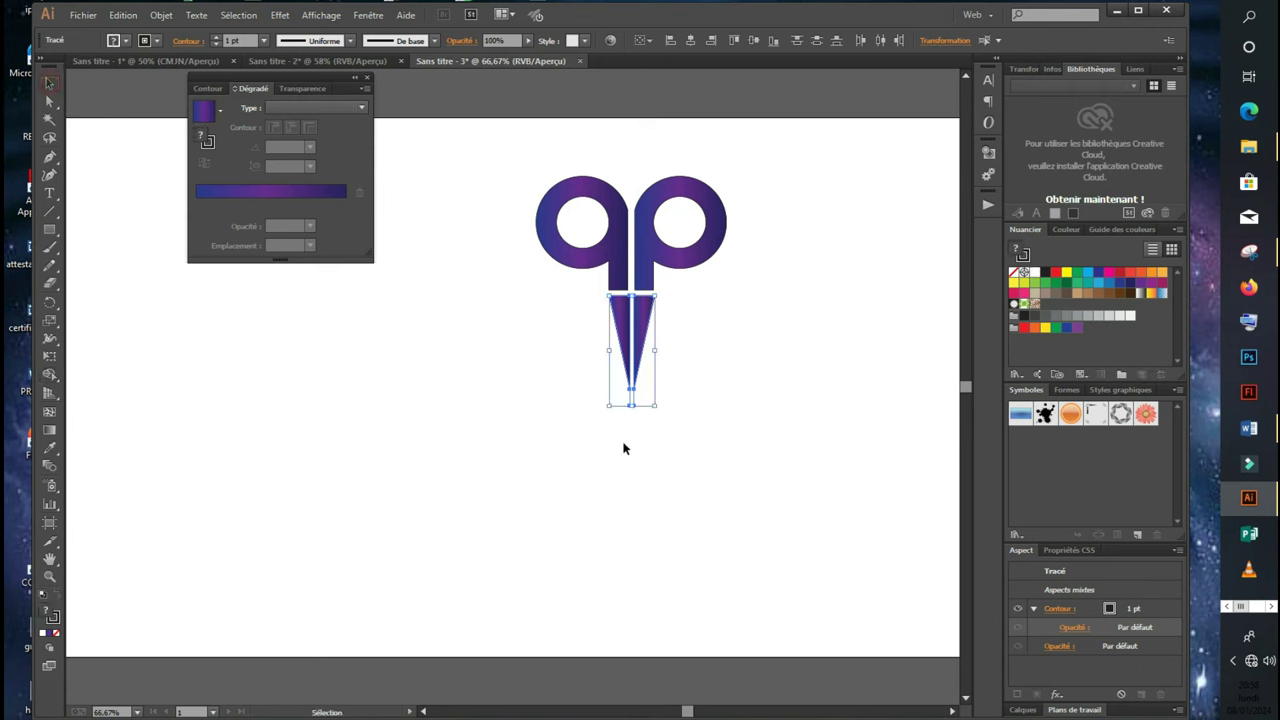
left_click(673, 444)
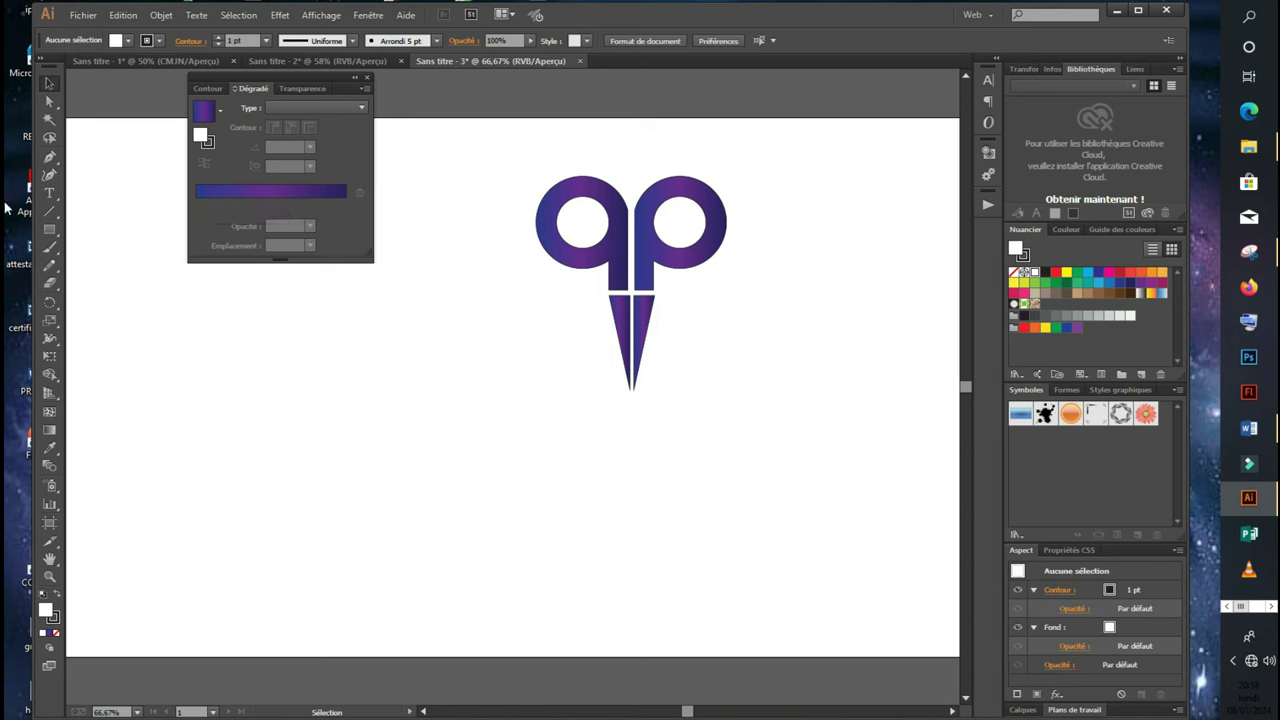
left_click(787, 275)
- Scale the selected letters and spike down slightly by a corner handle, then compare with the reference document
left_click_drag(815, 180, 528, 445)
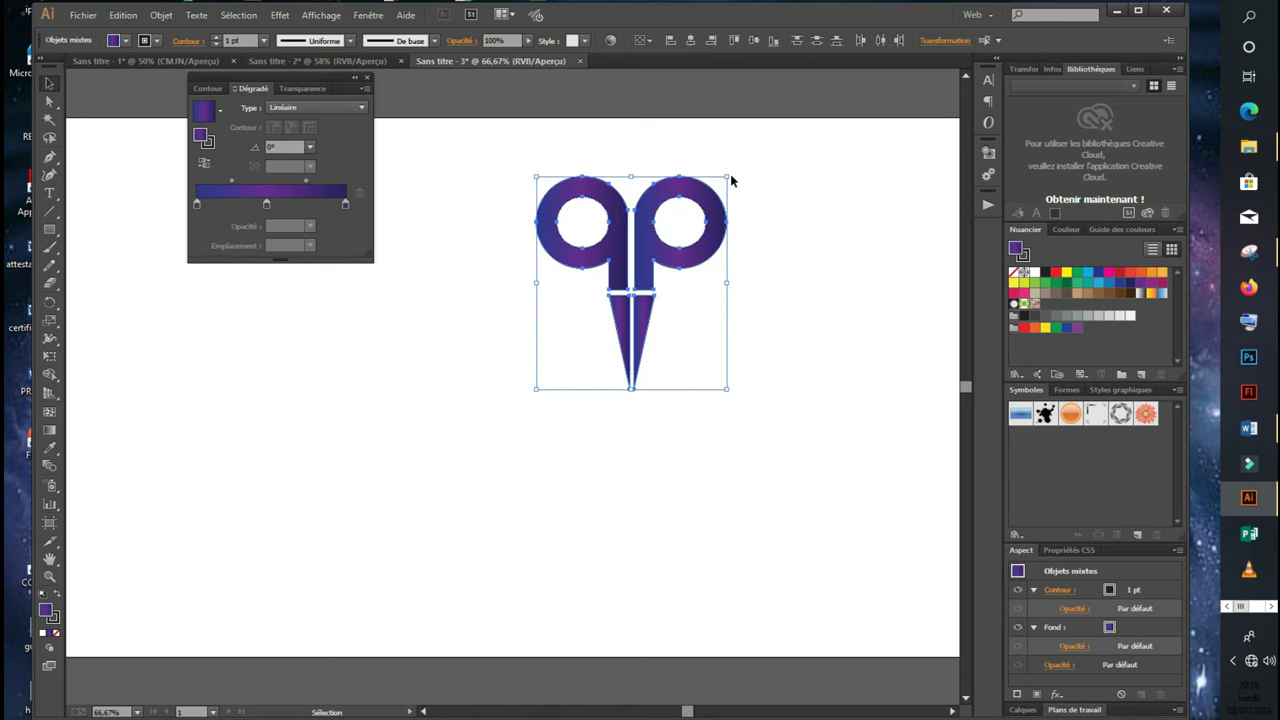
left_click_drag(726, 176, 709, 196)
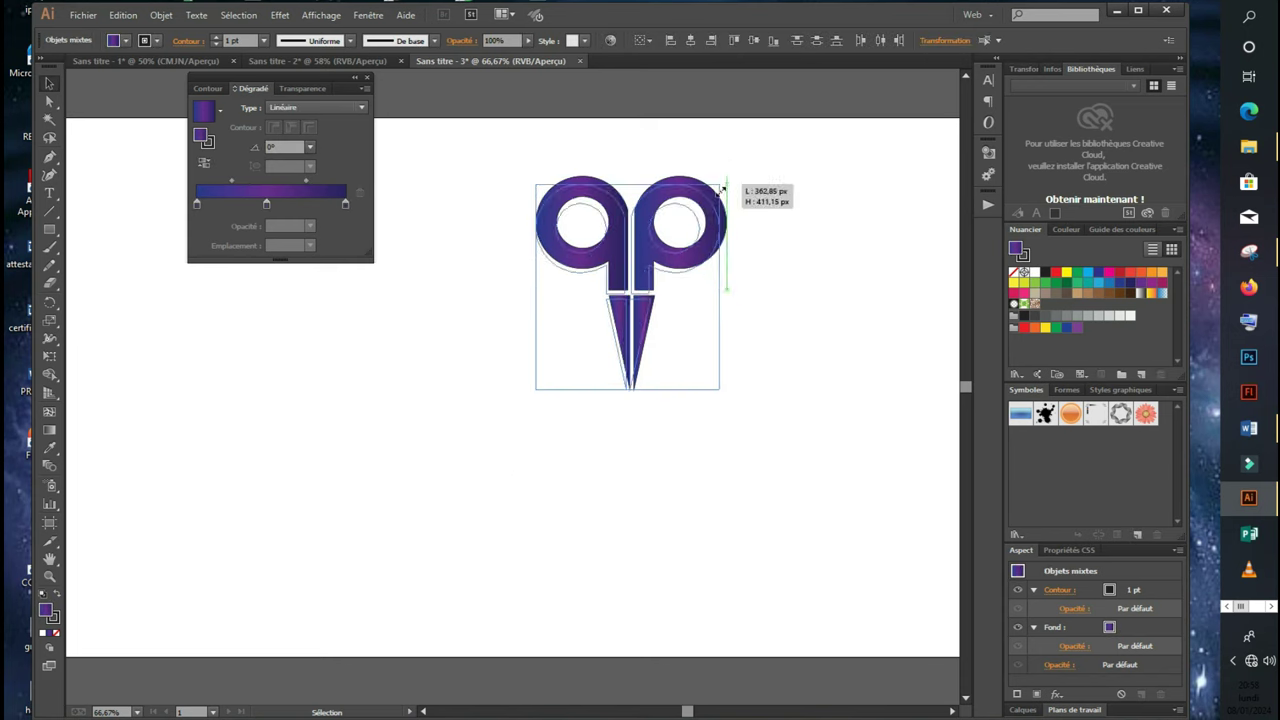
left_click(770, 267)
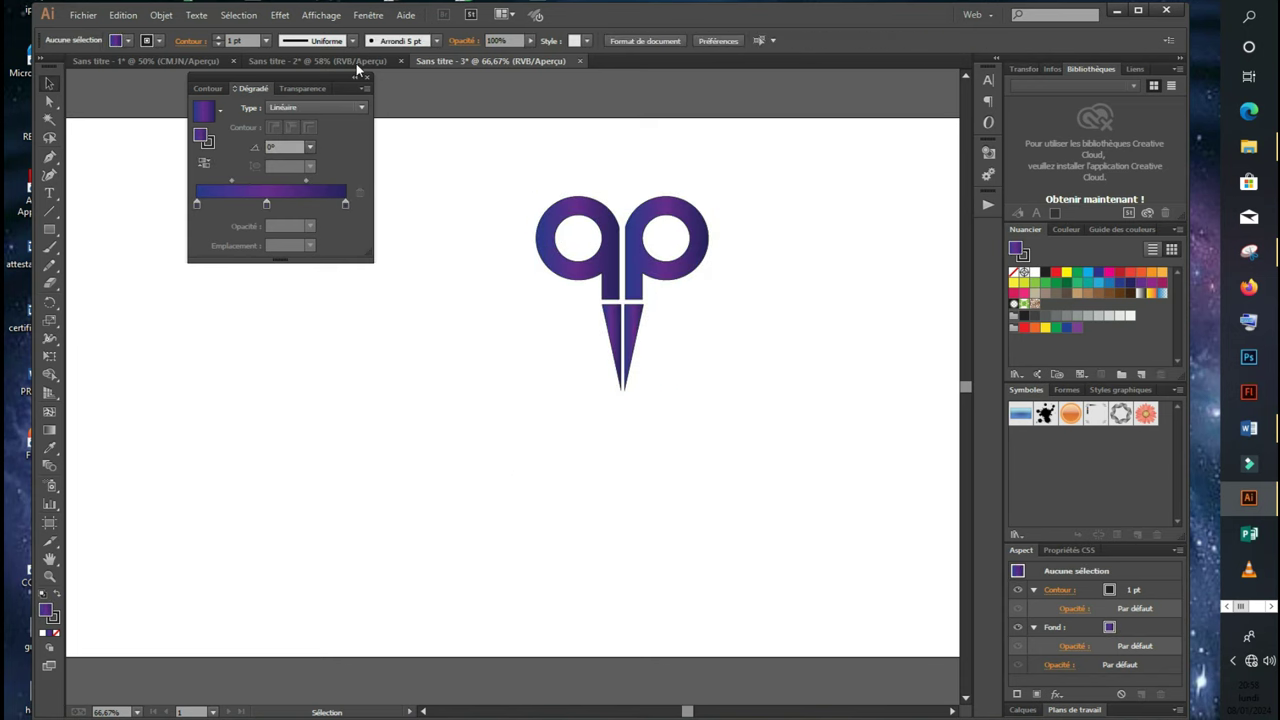
left_click(356, 63)
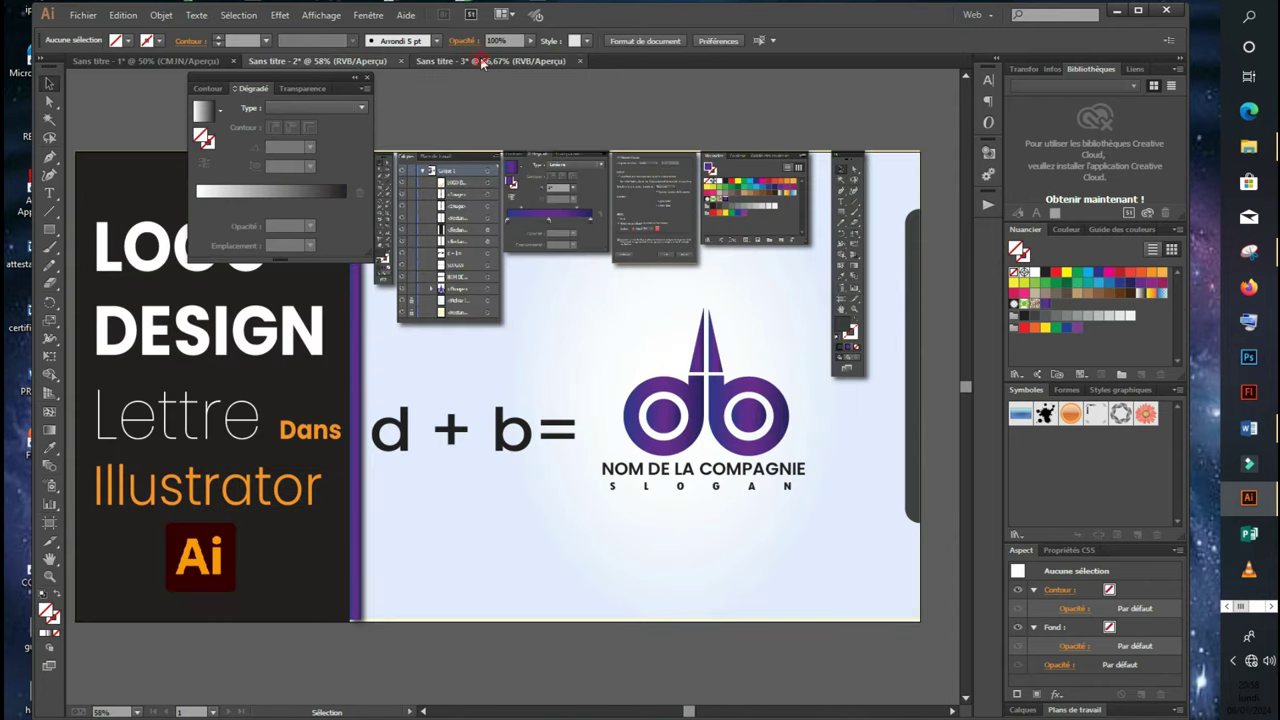
left_click(481, 61)
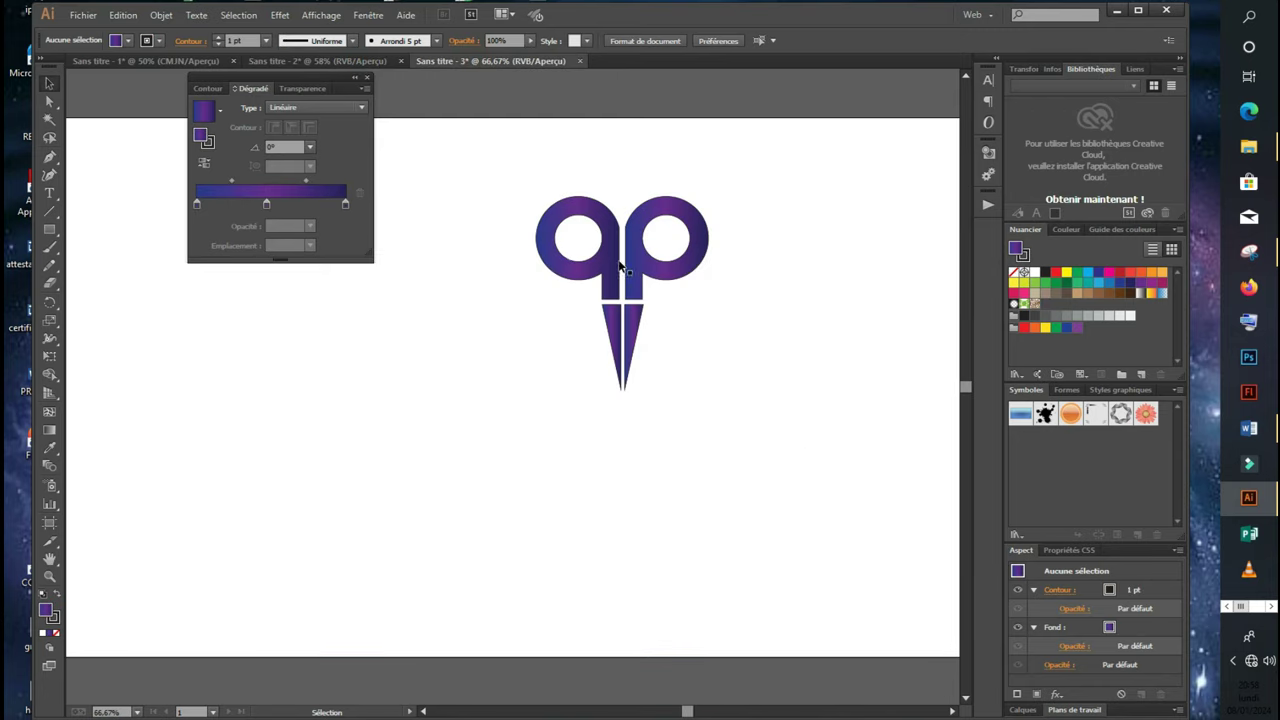
- Draw a small circle with the Ellipse tool inside the right loop
left_click_drag(49, 229, 110, 246)
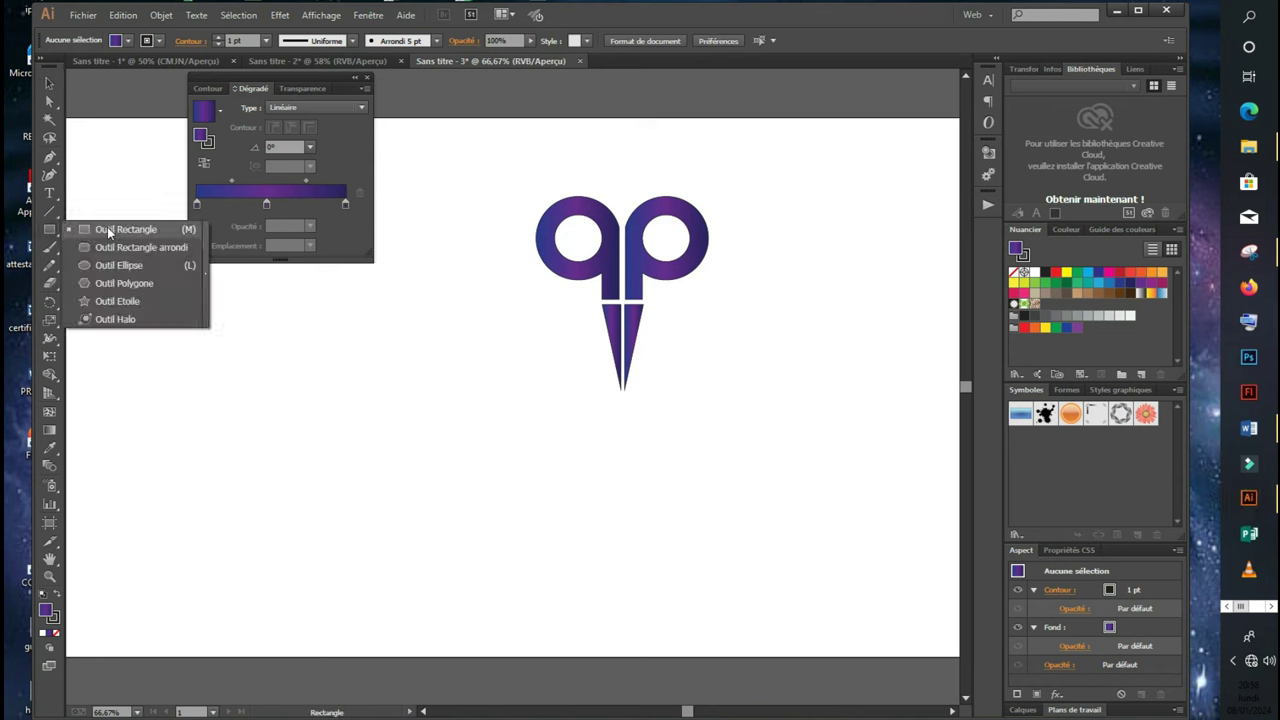
left_click_drag(49, 229, 105, 263)
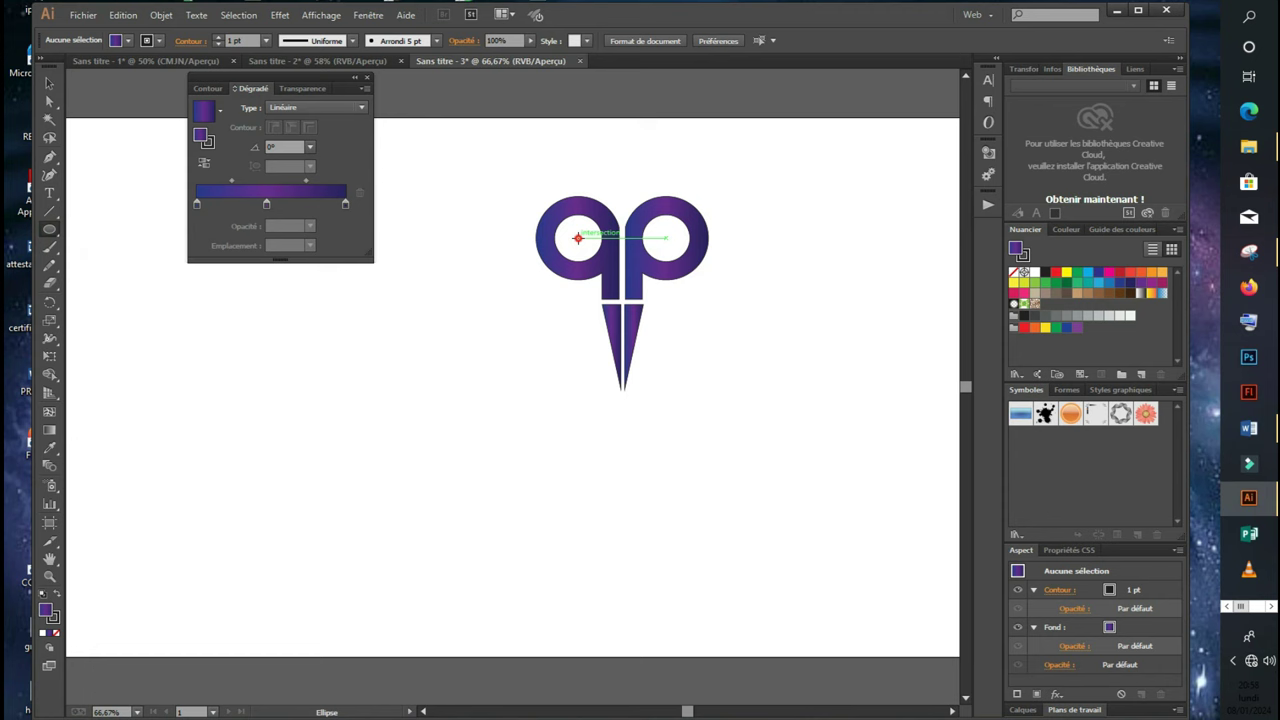
left_click_drag(579, 240, 587, 252)
left_click(49, 84)
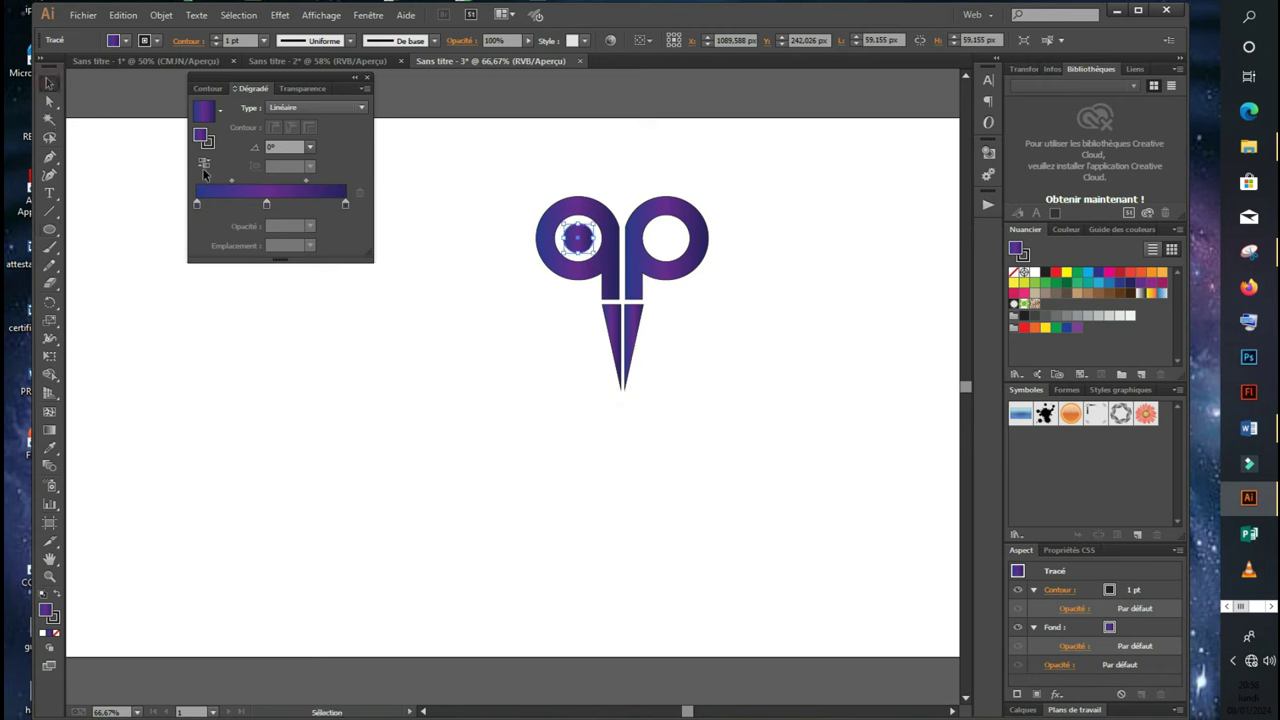
left_click(50, 231)
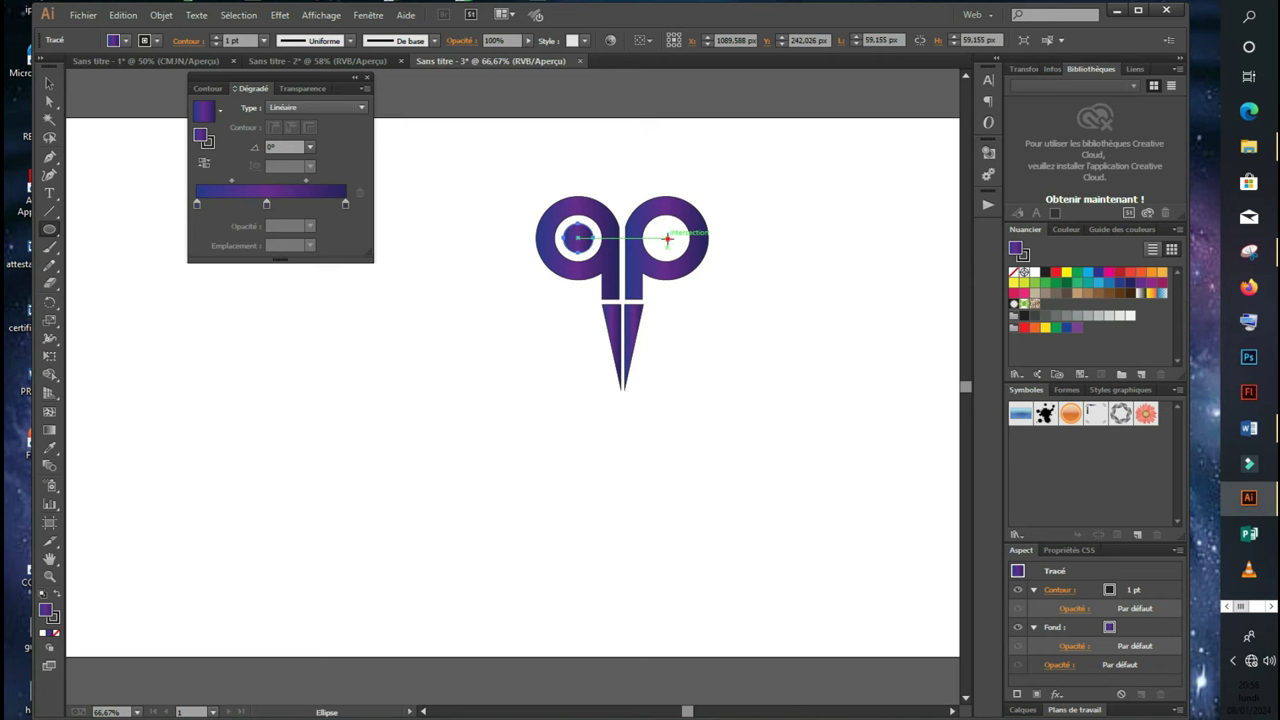
left_click_drag(666, 237, 684, 256)
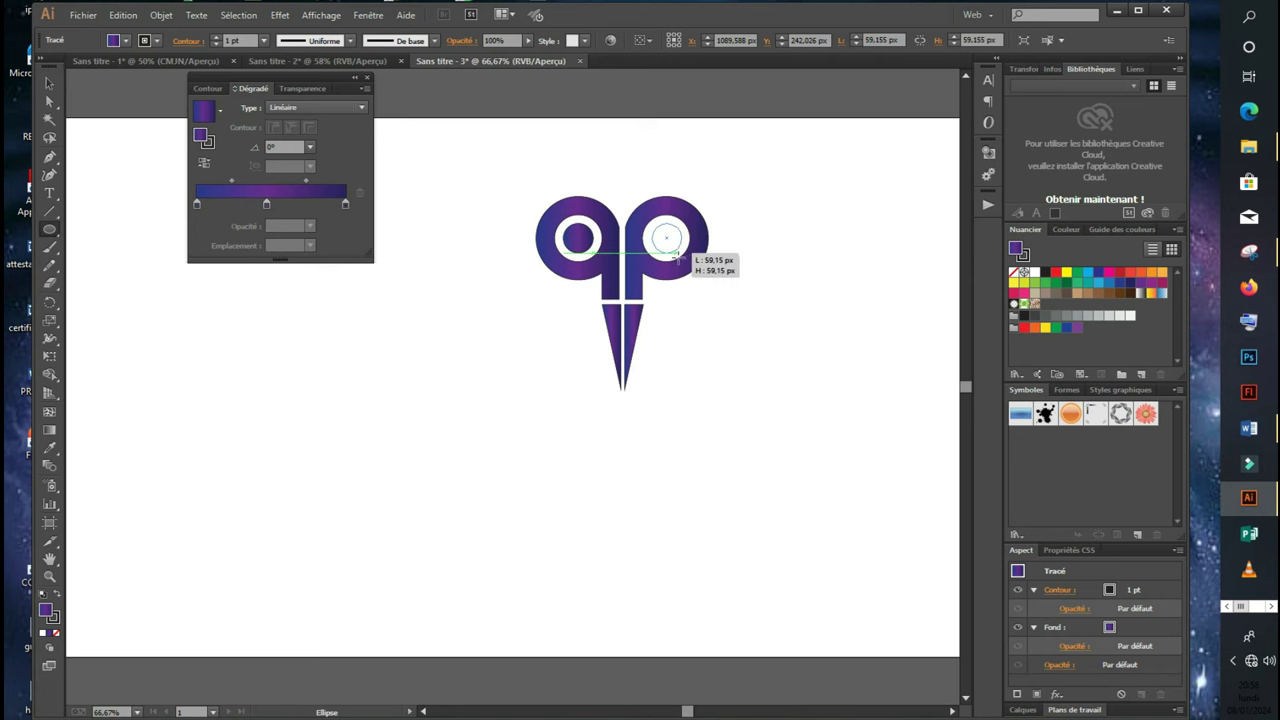
left_click_drag(678, 254, 678, 254)
- Shrink the right-loop circle to about 62 px so it matches the left loop's hole
left_click(53, 84)
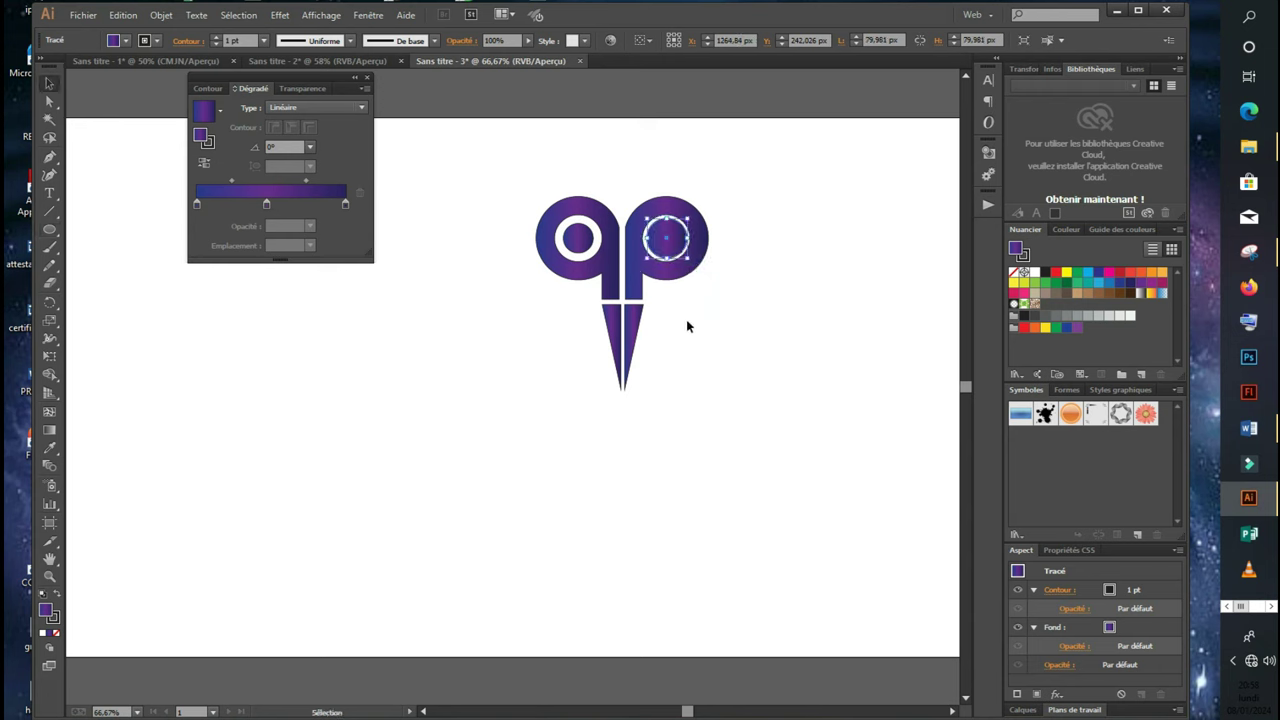
left_click(686, 319)
left_click(585, 245)
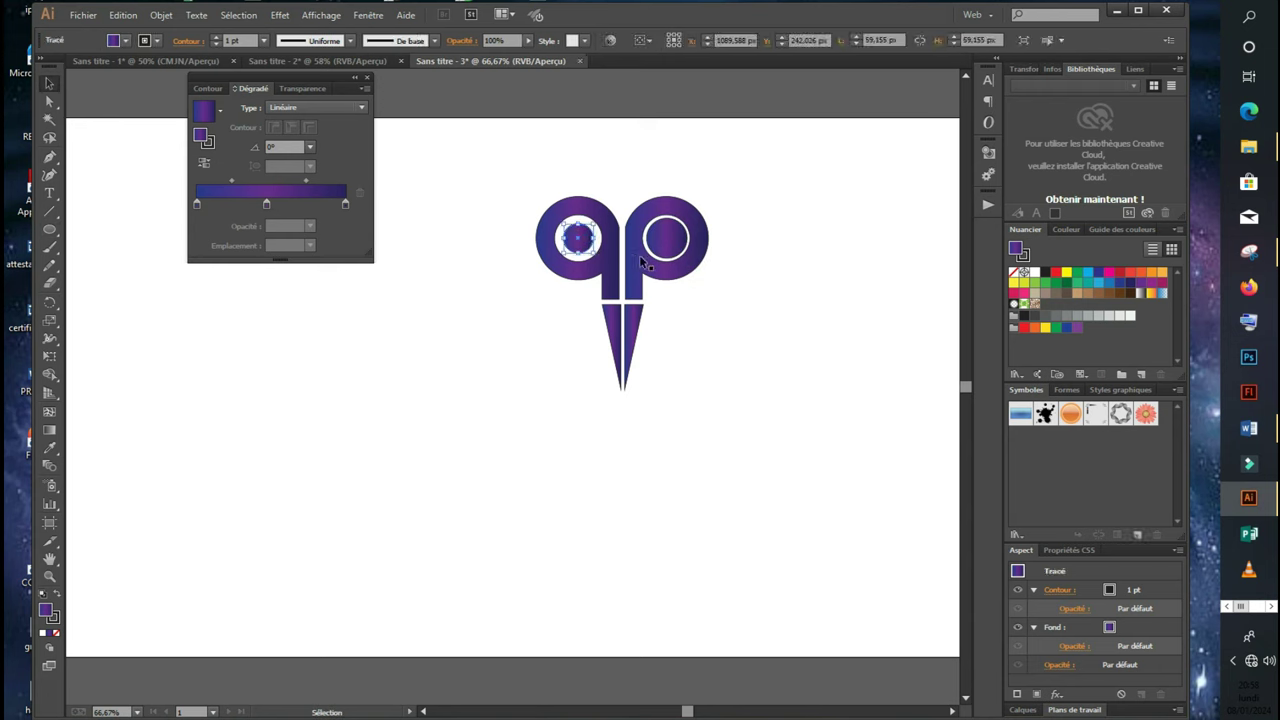
left_click(688, 222)
left_click_drag(688, 215, 681, 223)
left_click(750, 246)
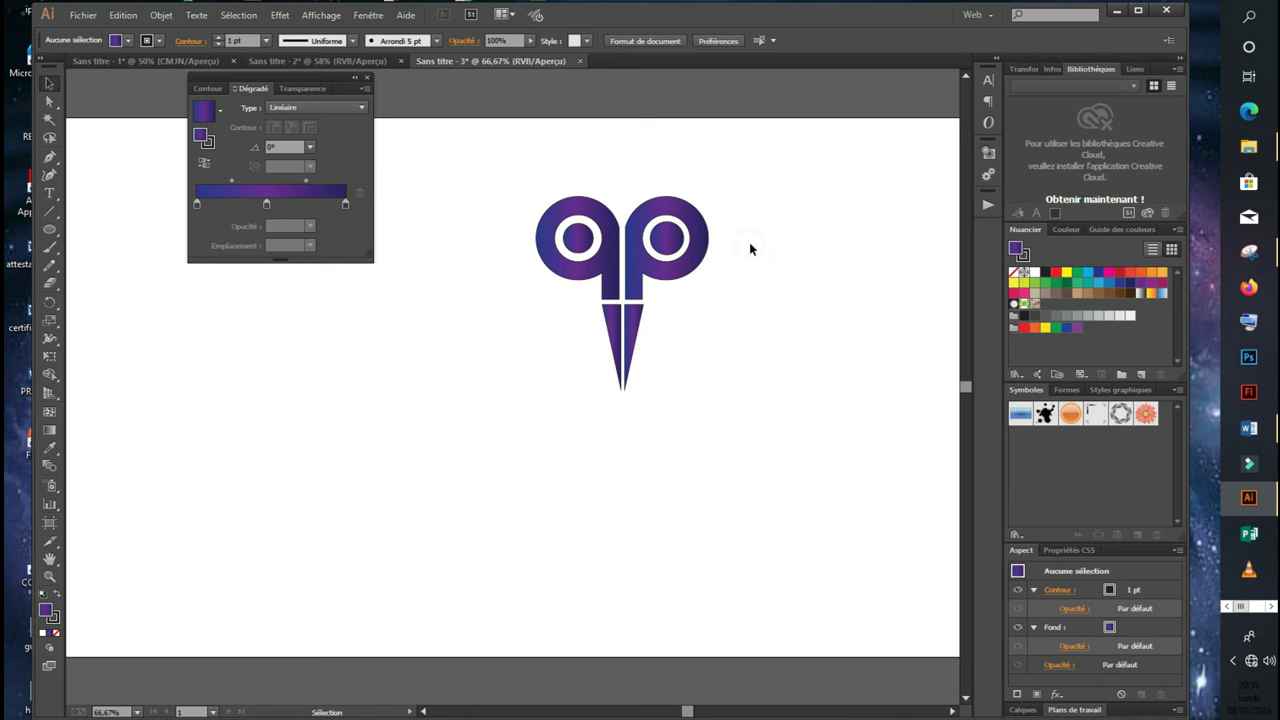
left_click_drag(755, 203, 537, 388)
- Group the logo pieces, mirror them across the horizontal axis into 'db', and shift the group down-left
right_click(678, 228)
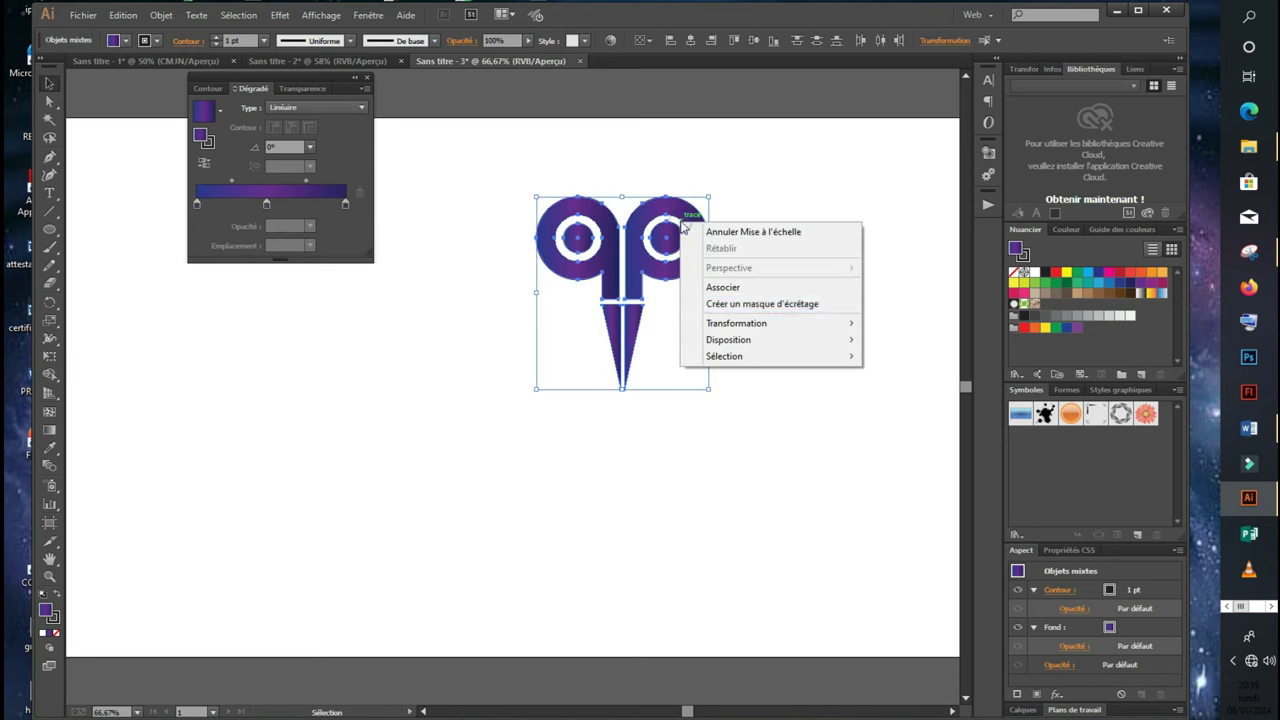
left_click(748, 284)
right_click(634, 233)
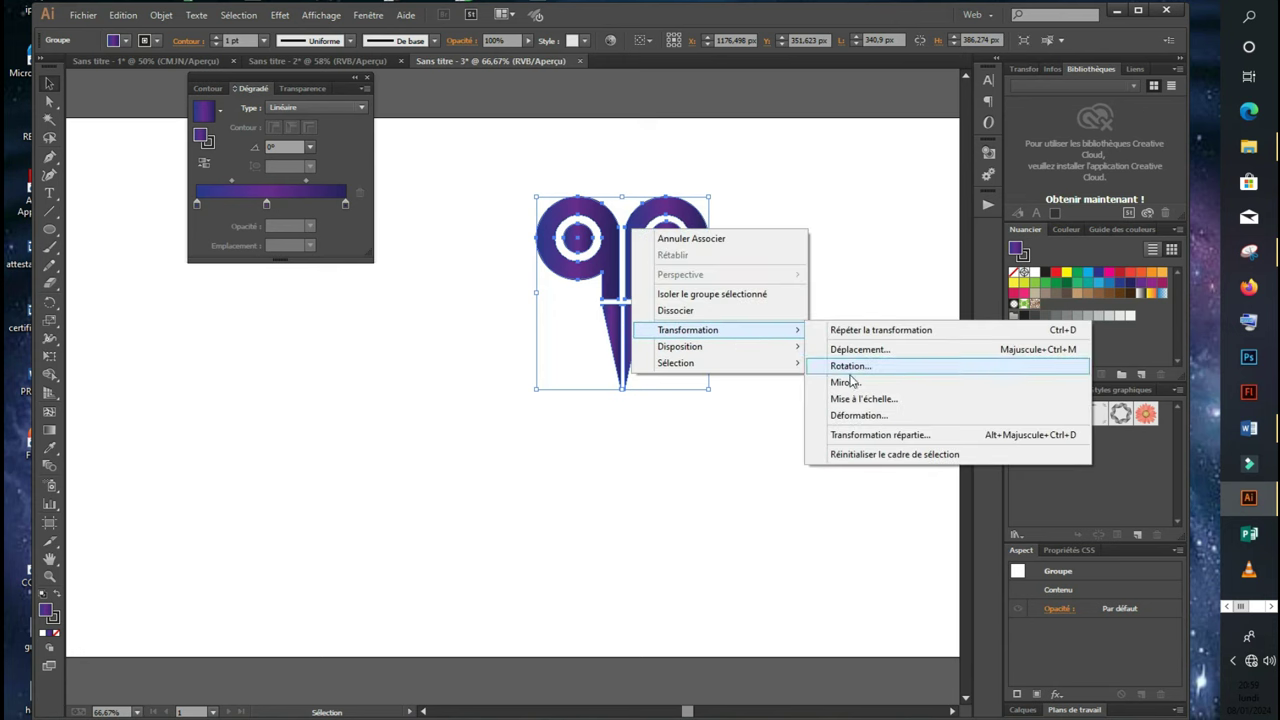
left_click(845, 385)
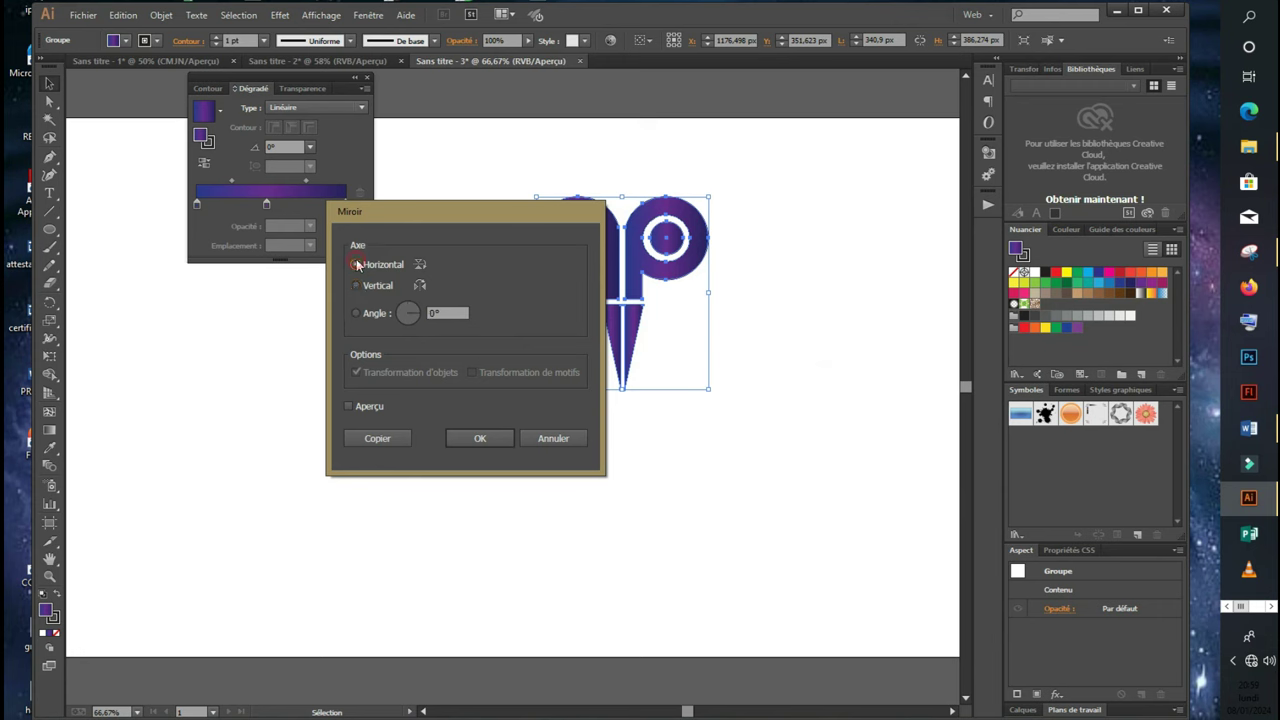
left_click(482, 437)
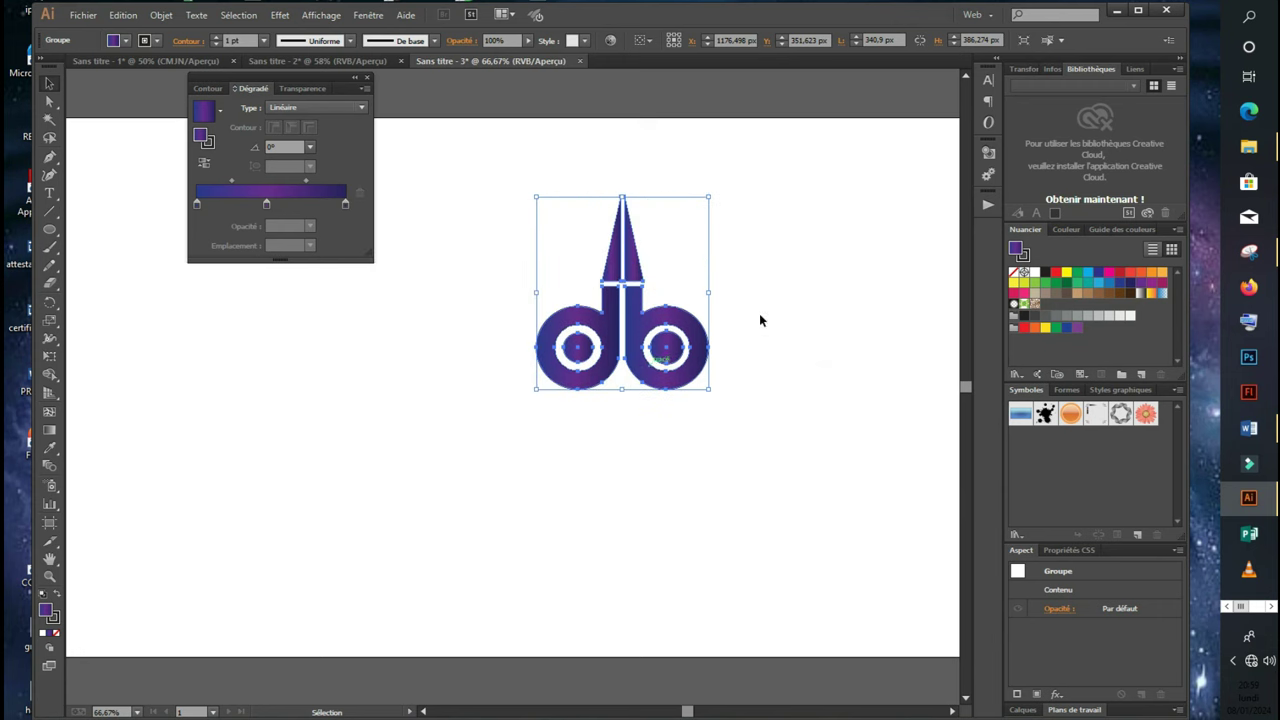
left_click(731, 372)
mouse_move(700, 370)
left_mouse_down()
mouse_move(642, 404)
mouse_move(631, 390)
left_mouse_up()
left_click(717, 380)
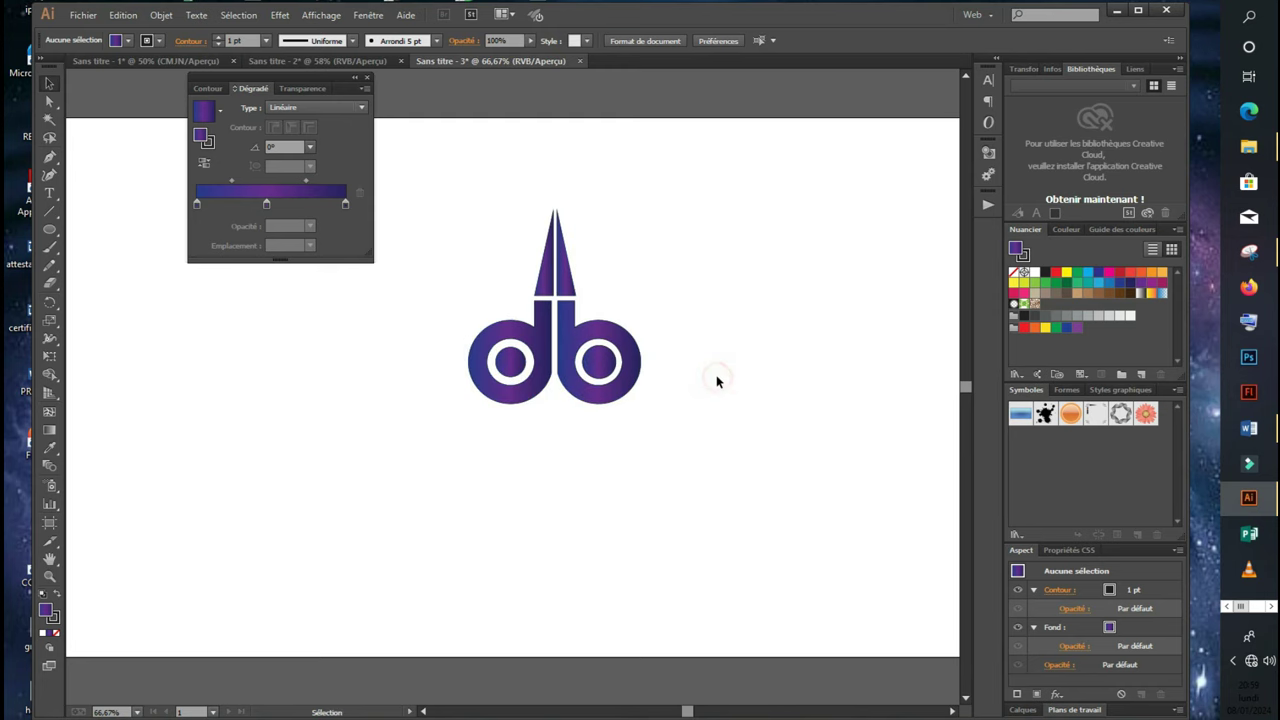
left_click(49, 193)
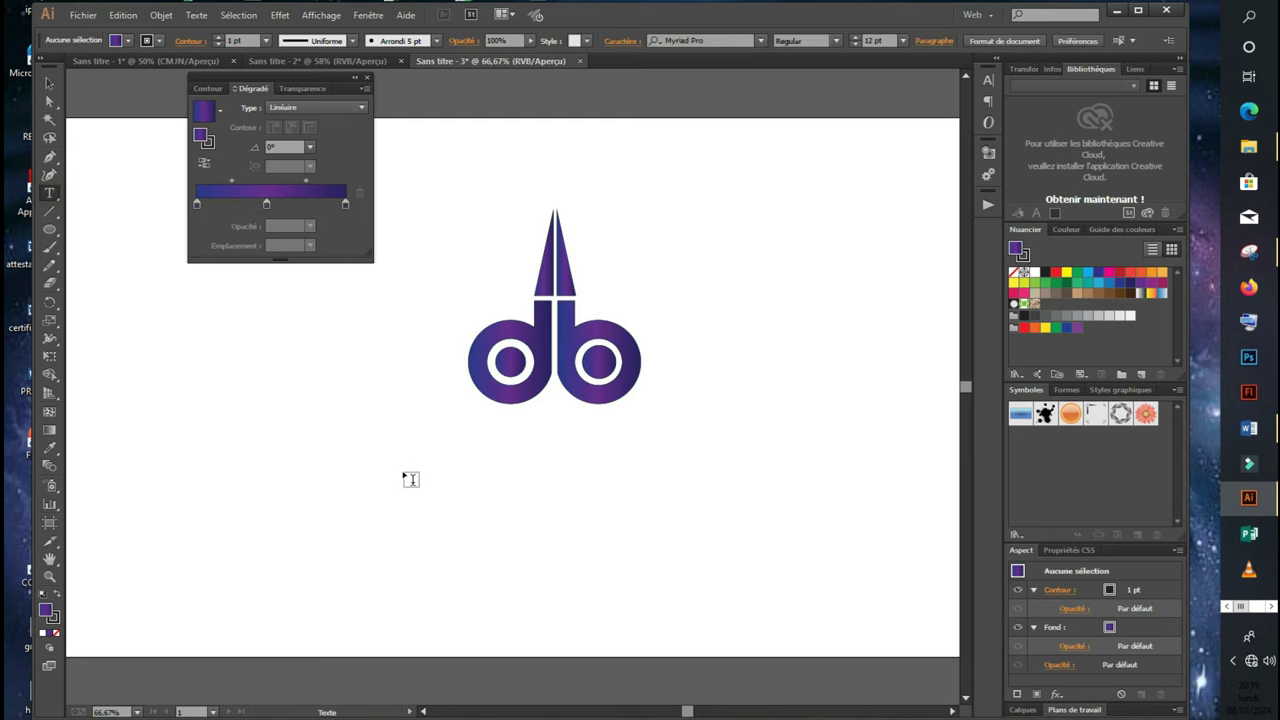
- Type 'VOTRE NOM' below the logo, enlarge it to about 115 pt, and move it under the logo
left_click(362, 454)
type("VOTRE NOM")
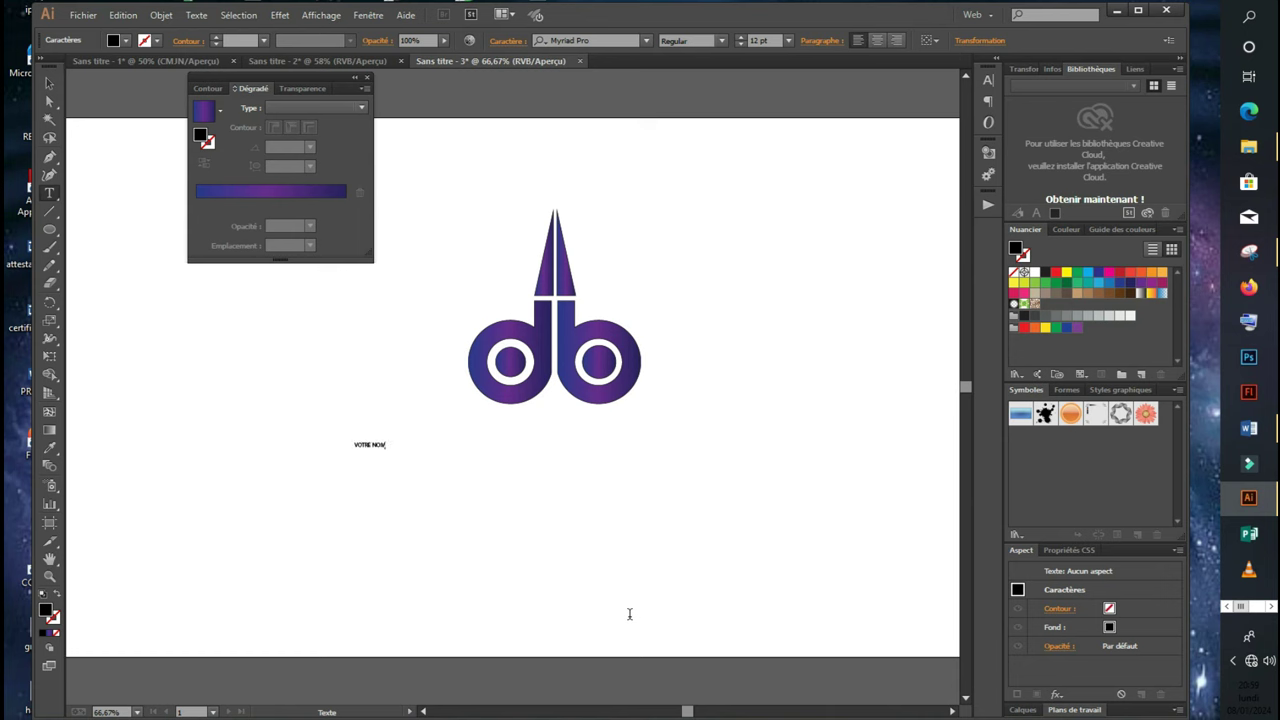
key("Escape")
left_click_drag(439, 488, 651, 566)
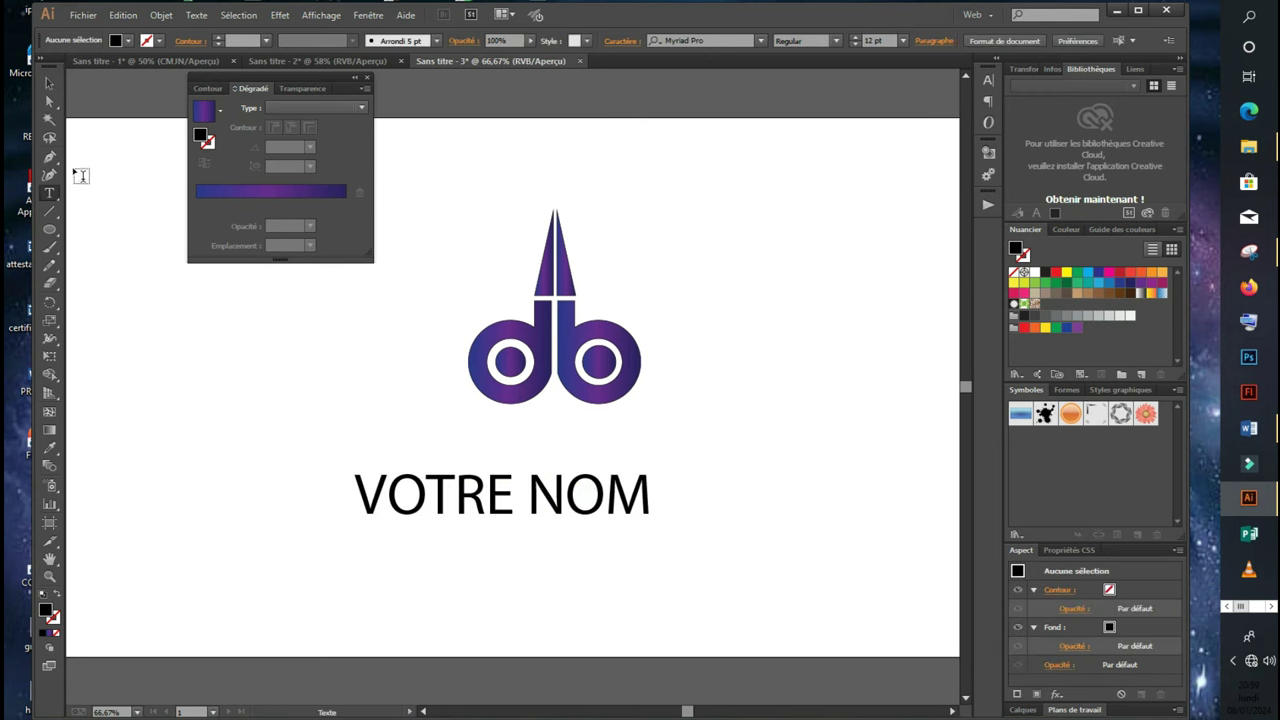
left_click(50, 86)
left_click_drag(572, 509, 634, 456)
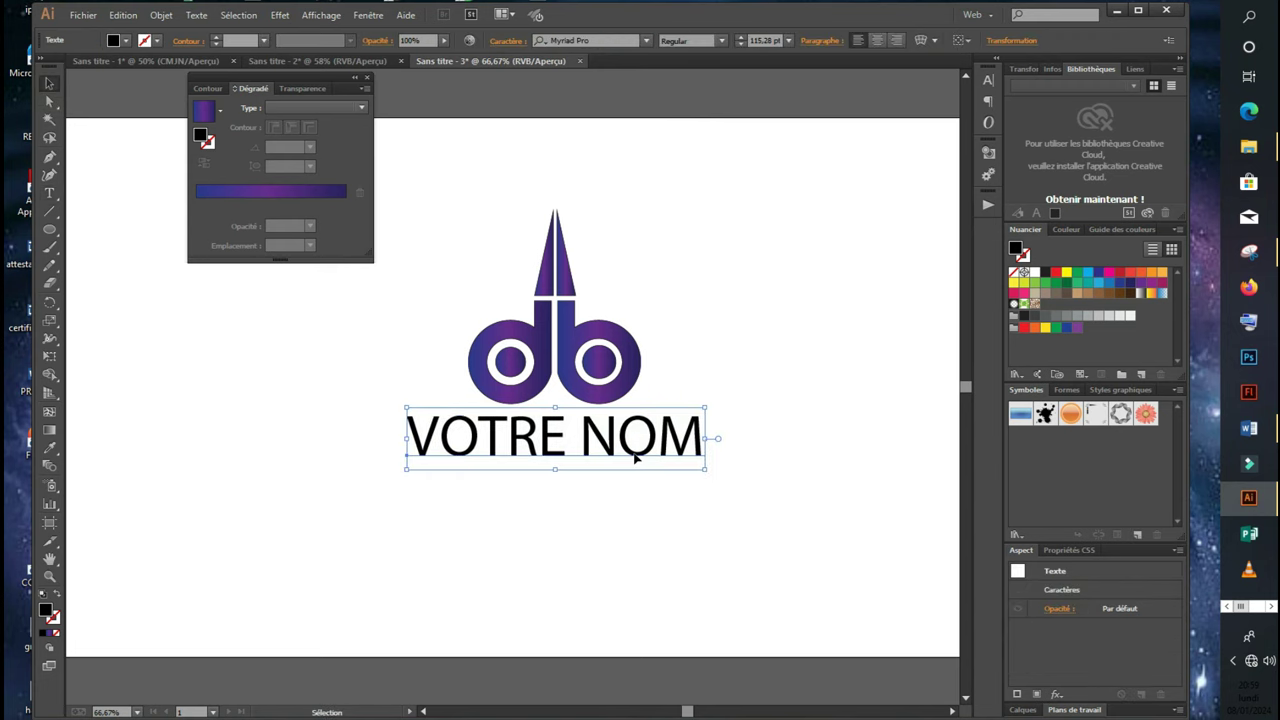
- Set VOTRE NOM in Poppins ExtraBold by searching 'PO' in the font list
left_click(648, 41)
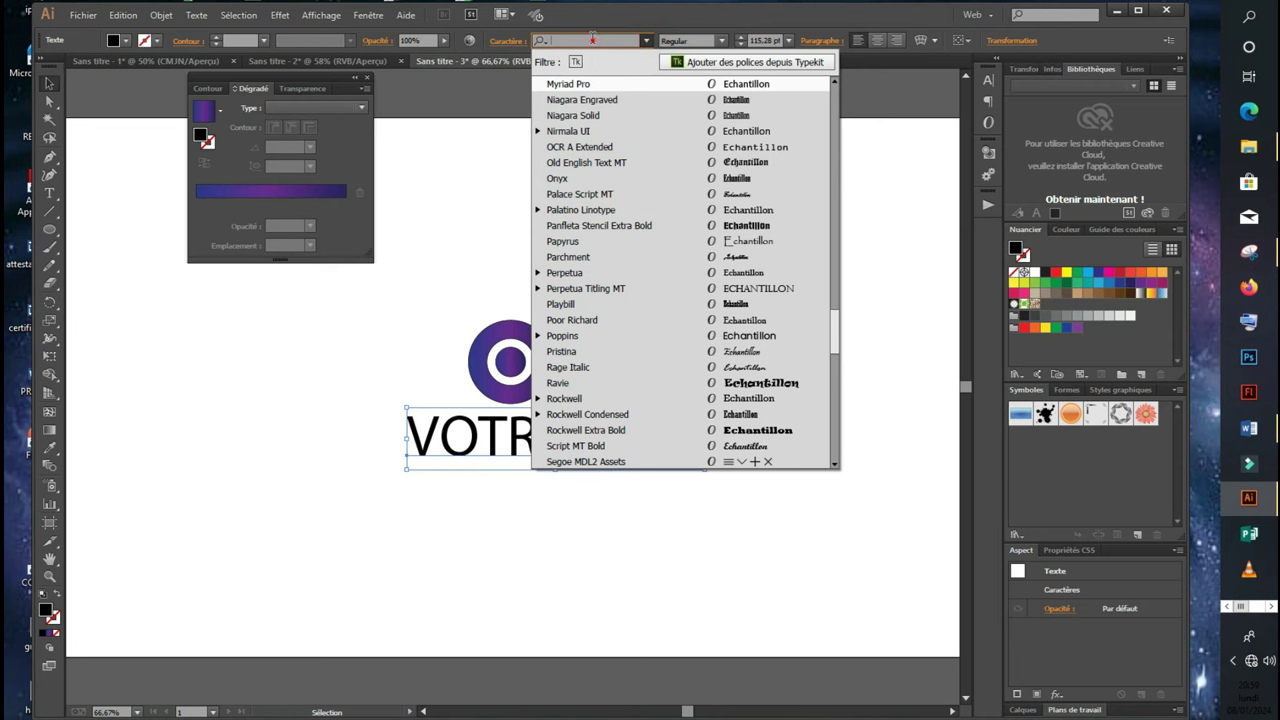
type("PO")
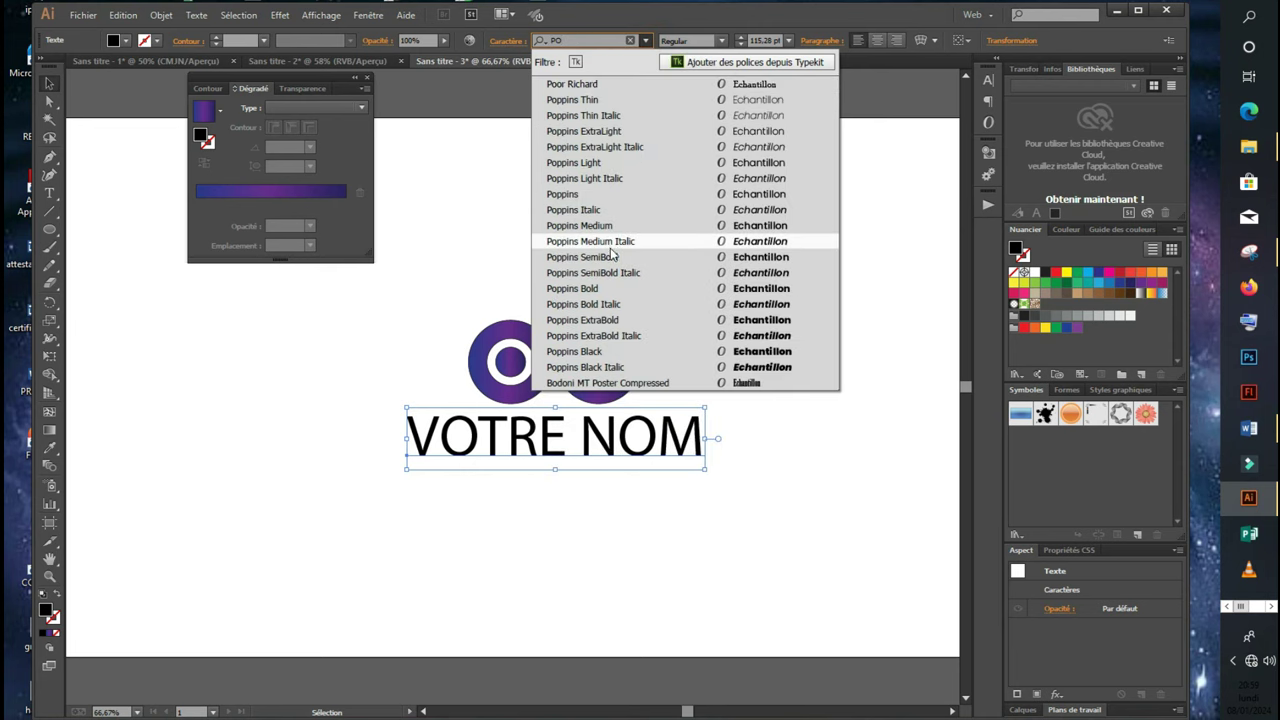
left_click(622, 319)
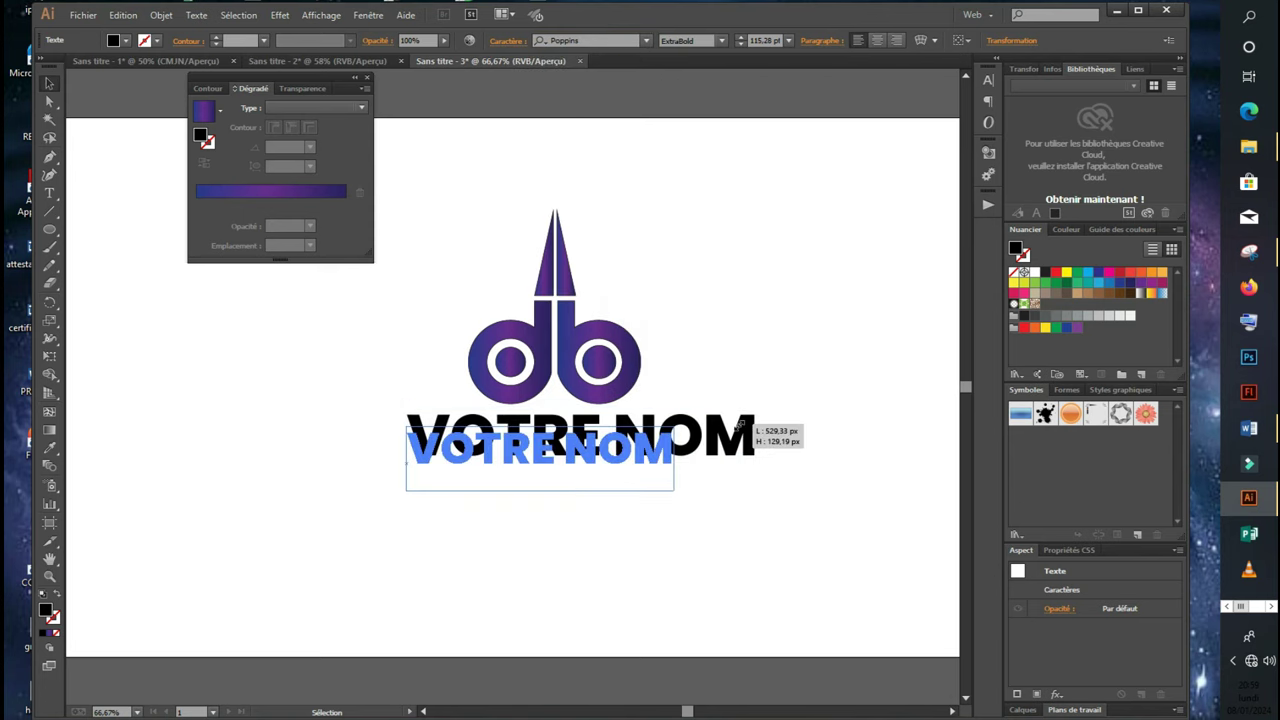
- Resize VOTRE NOM to about 74.6 pt and nudge it centred under the logo
left_click_drag(757, 404, 729, 428)
left_click_drag(643, 455, 663, 430)
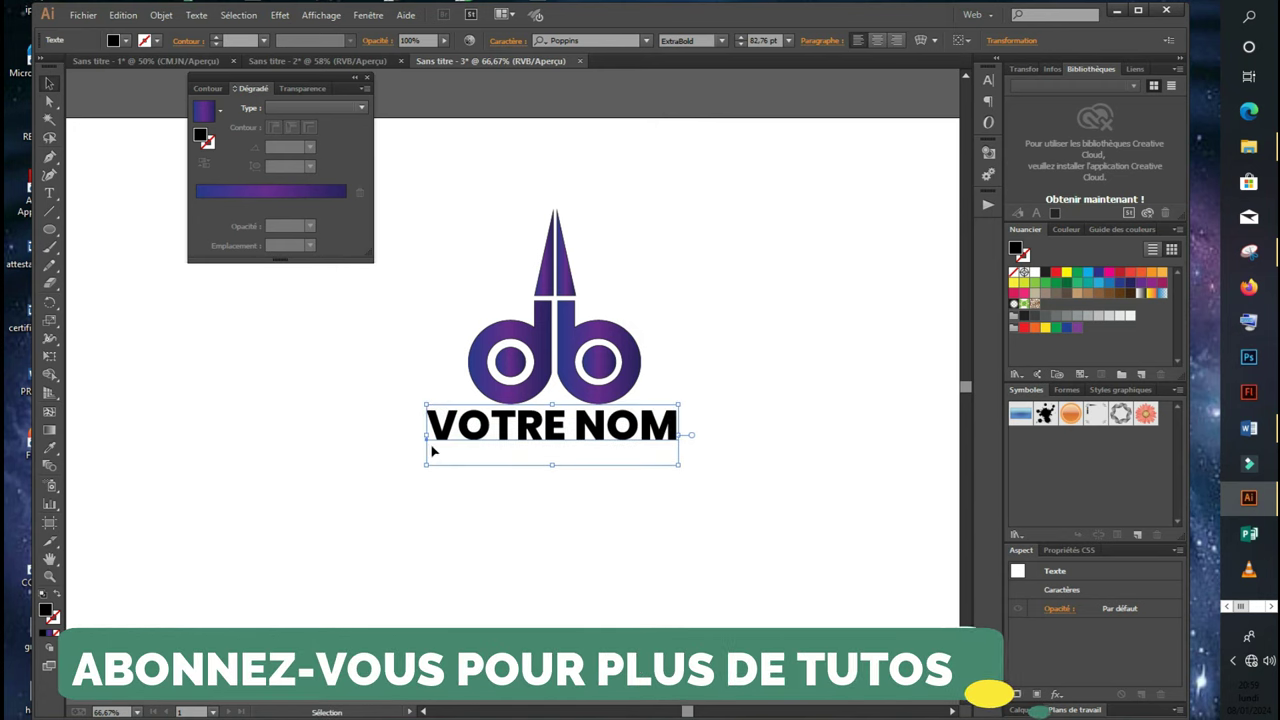
left_click_drag(426, 465, 440, 461)
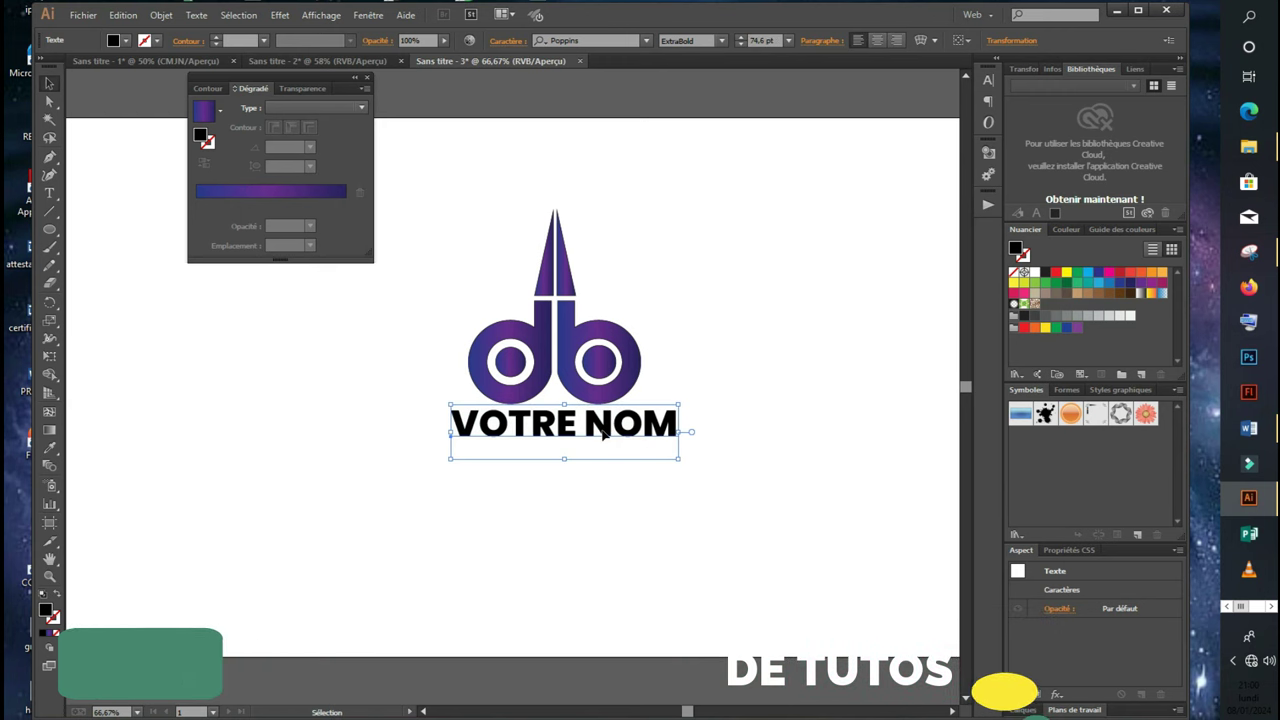
key("Left")
key("Left")
key("Left")
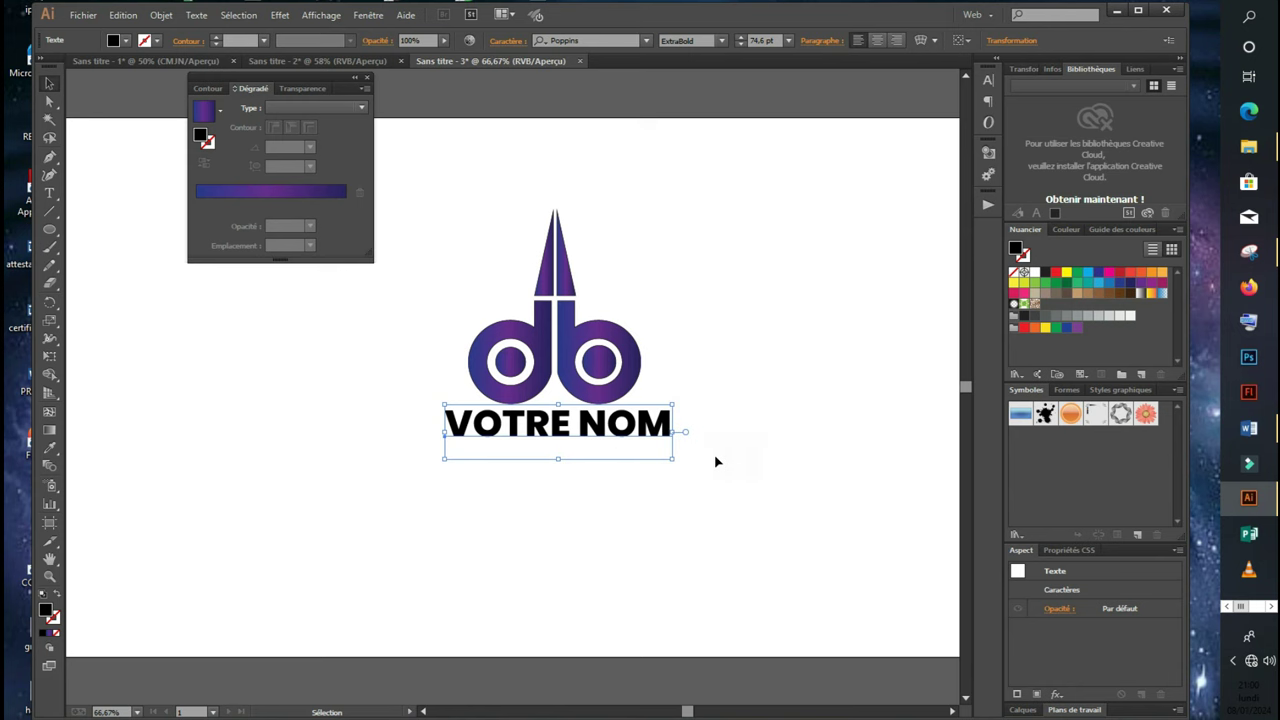
key("ctrl+shift+a")
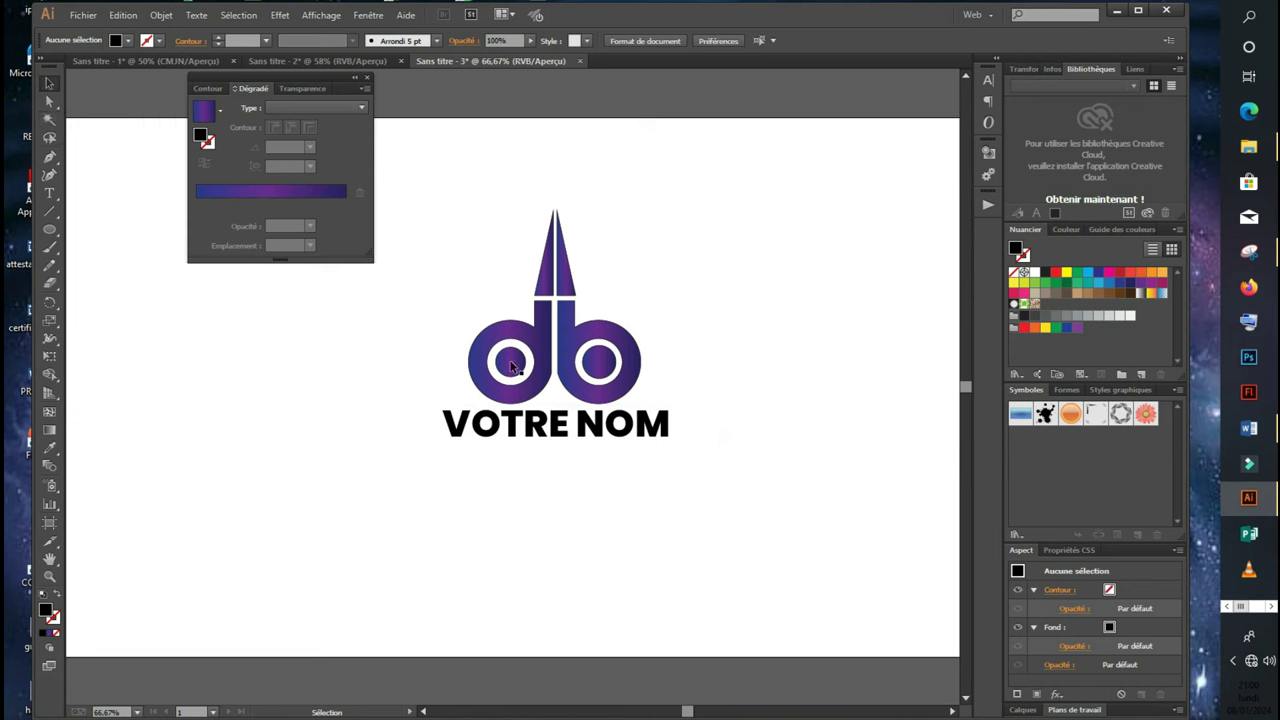
left_click(594, 428)
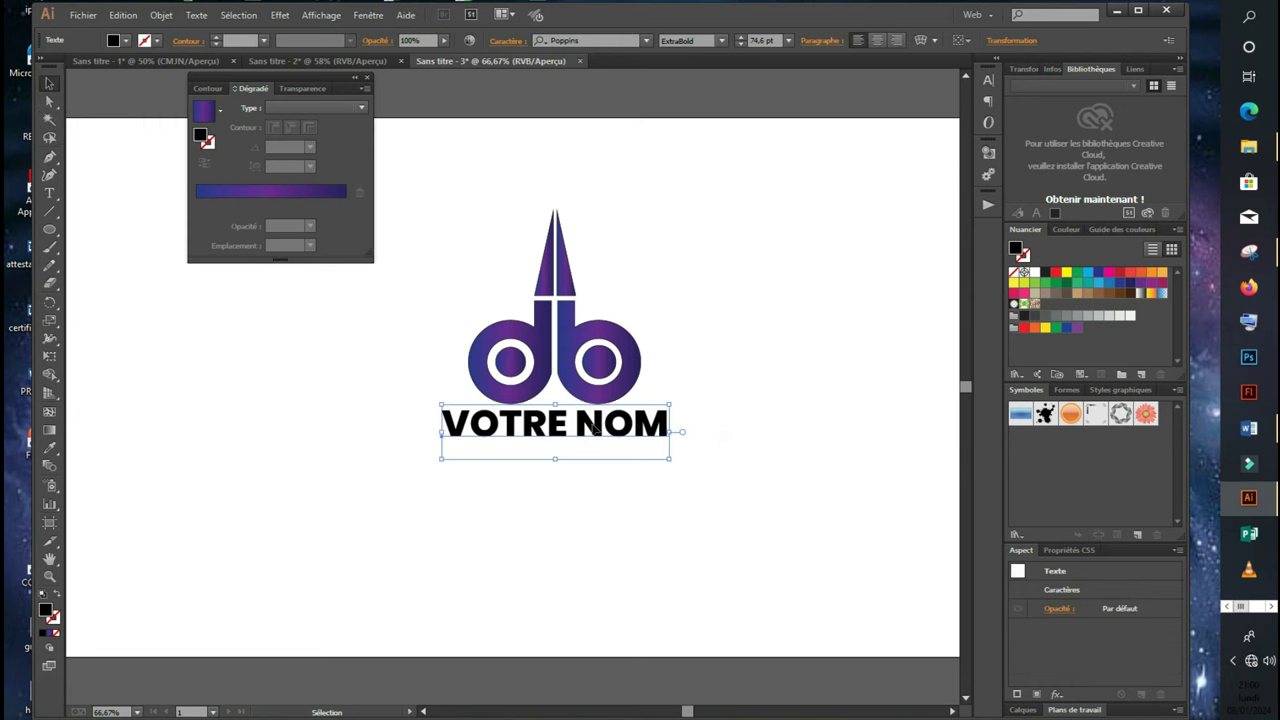
left_click(783, 420)
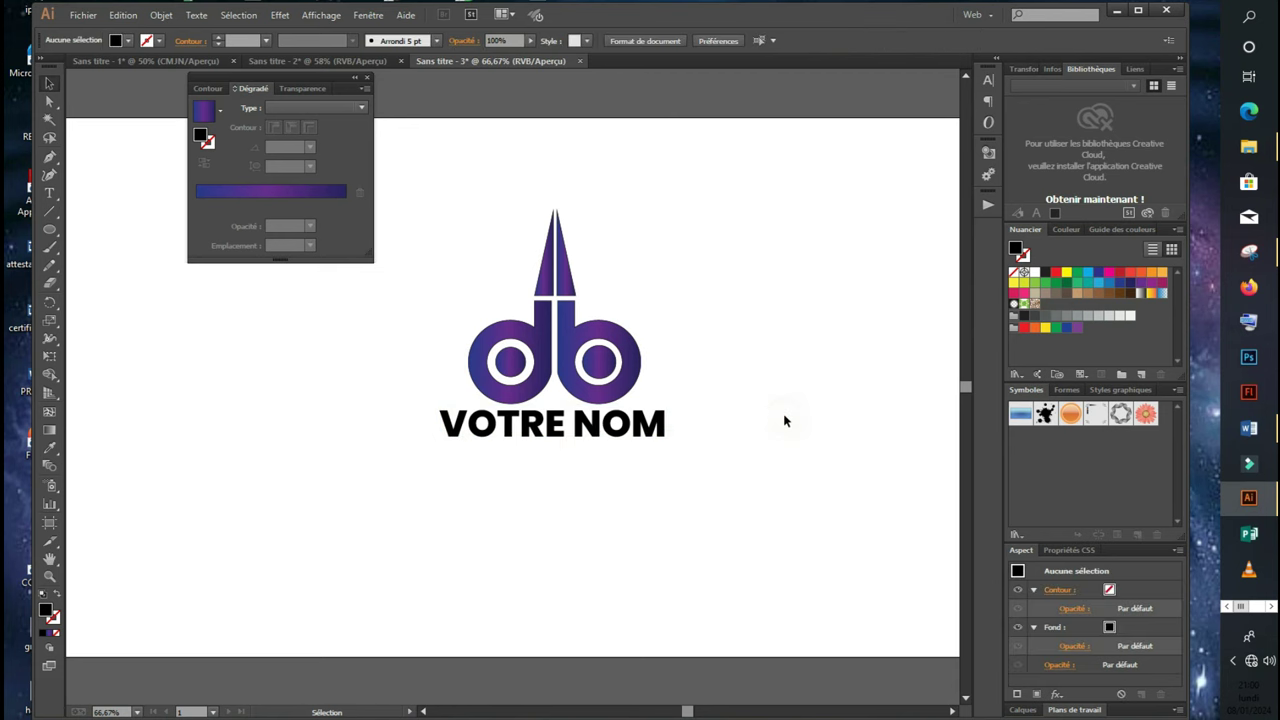
left_click(49, 193)
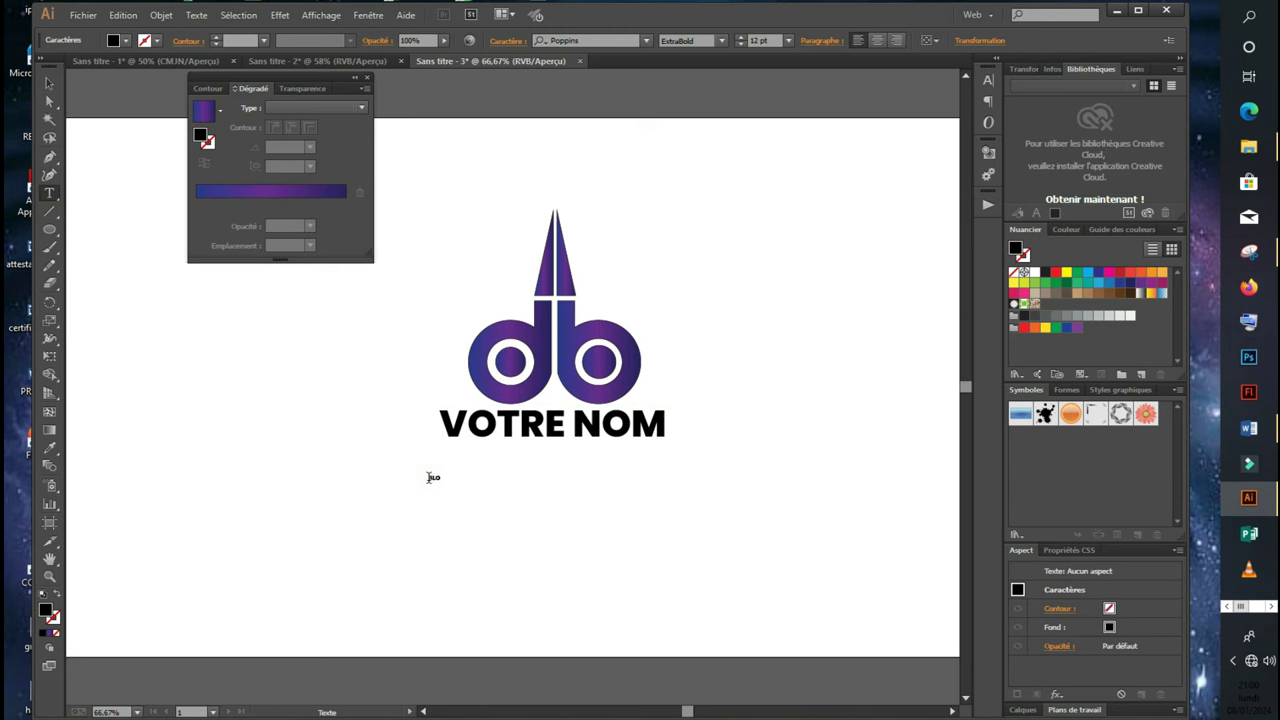
- Enlarge the SLOGAN text and move it up under VOTRE NOM
left_click(448, 478, "ctrl")
left_click_drag(457, 488, 668, 588)
key("ctrl+shift+a")
left_click(48, 83)
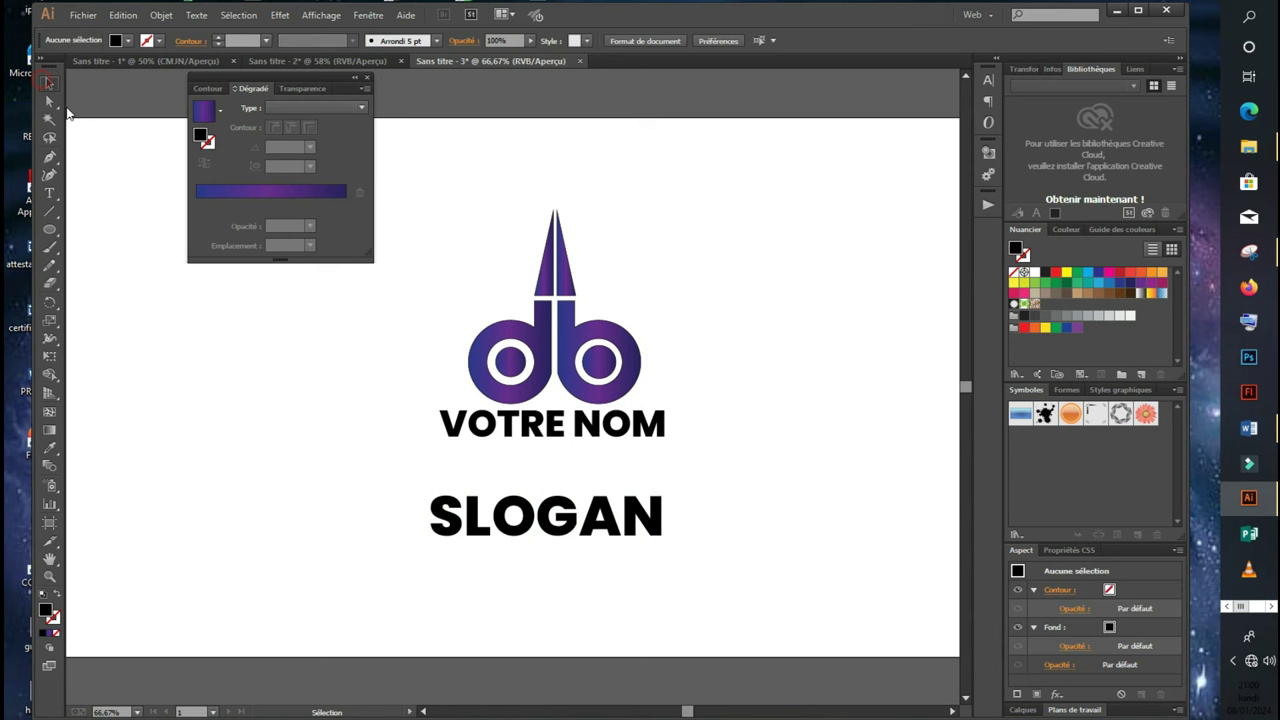
left_click_drag(554, 547, 554, 484)
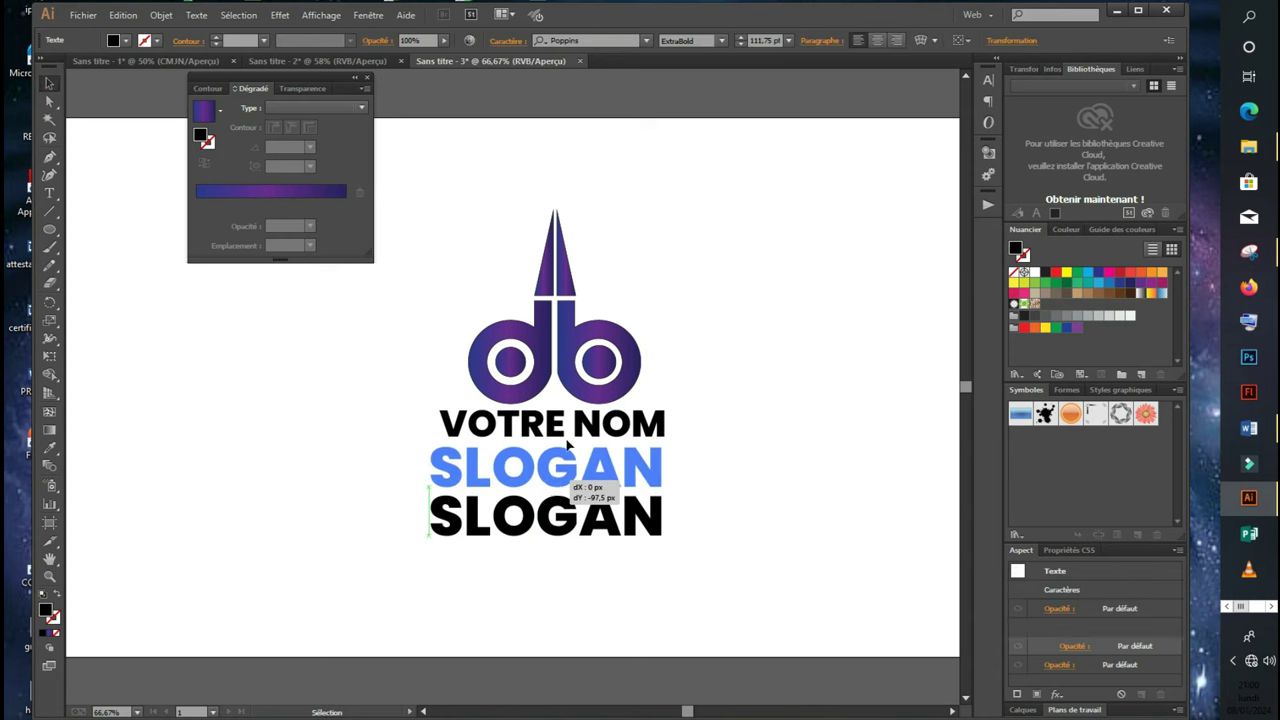
- Set SLOGAN to Thin weight, shrink it to about 36 pt, and centre it beneath VOTRE NOM
left_click(721, 40)
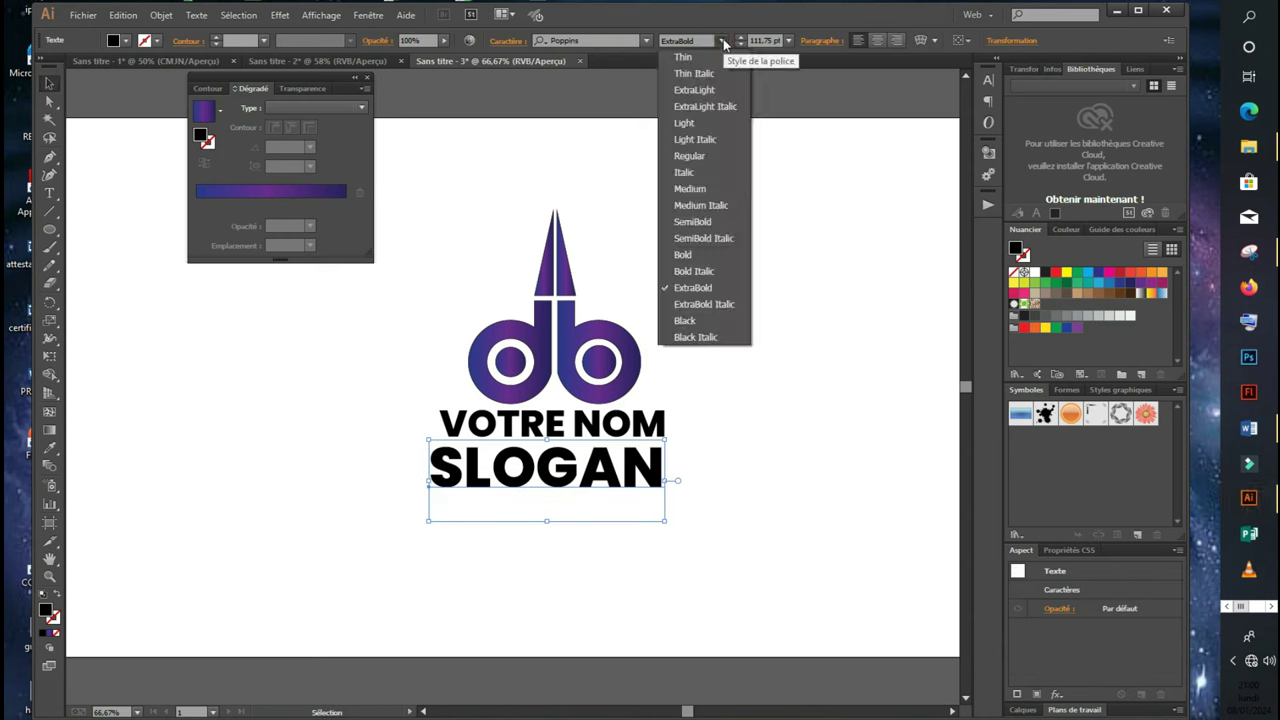
left_click(706, 58)
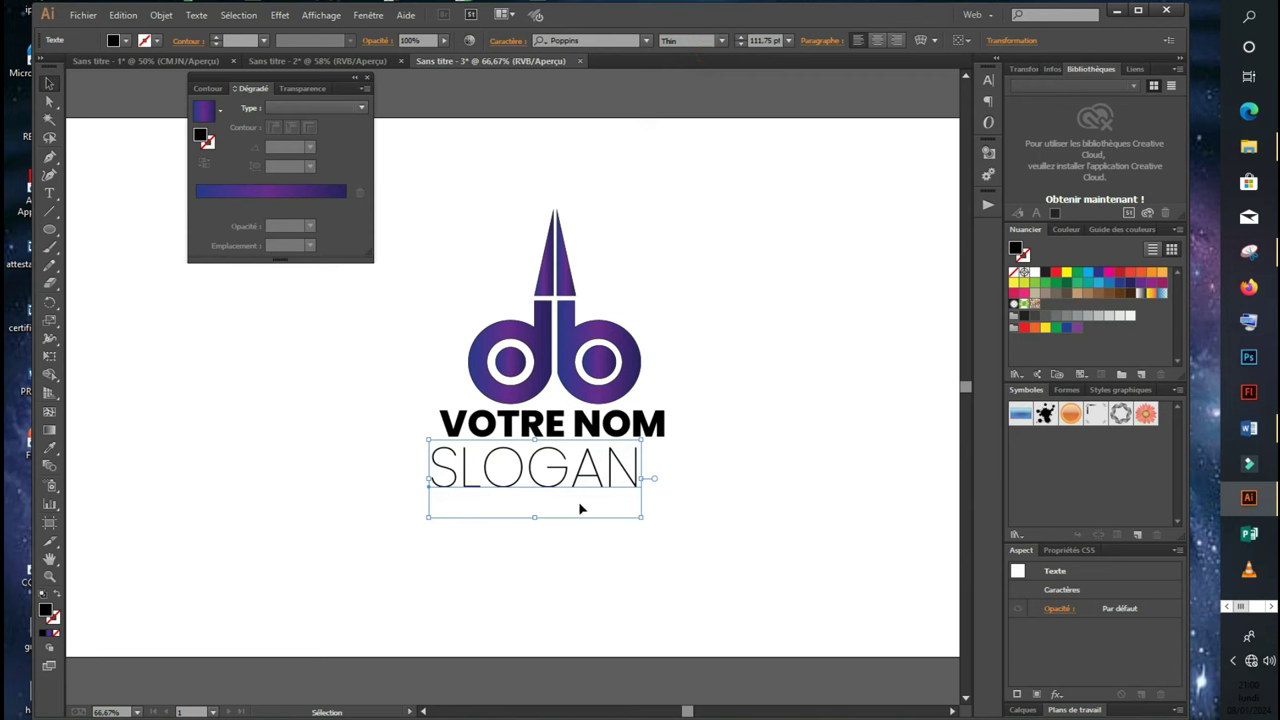
left_click_drag(640, 440, 593, 490)
left_click_drag(489, 507, 593, 458)
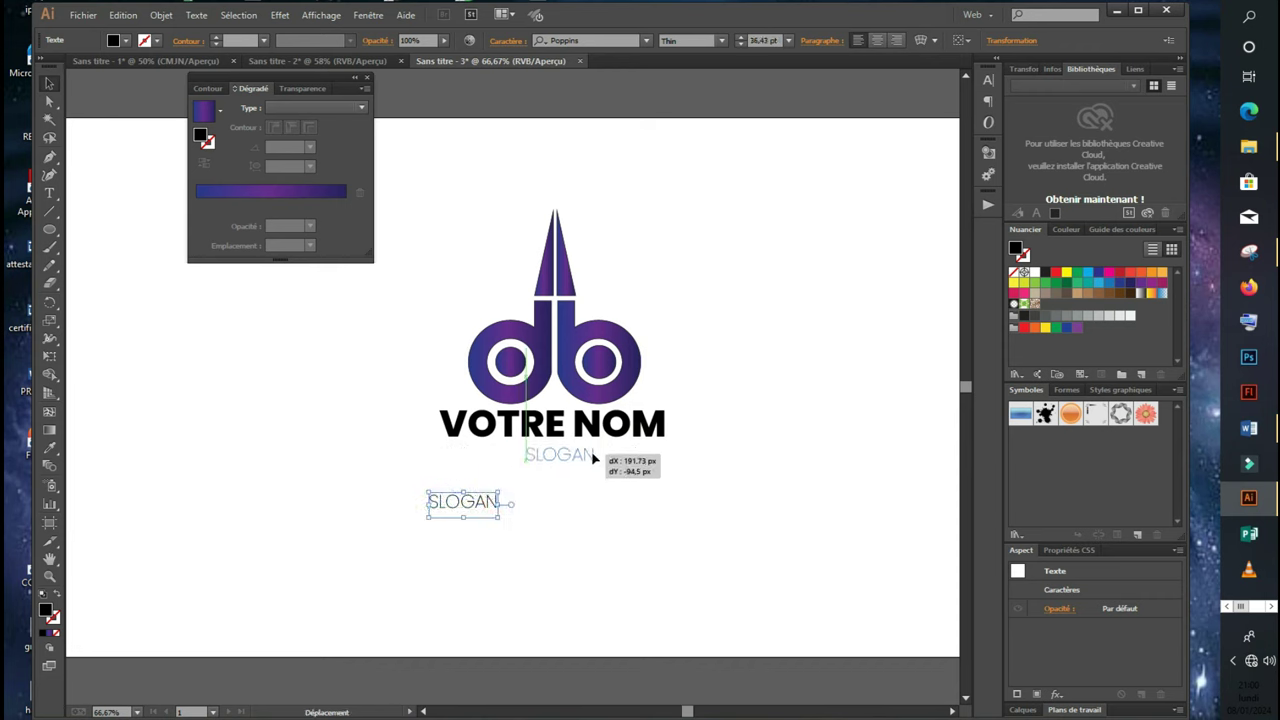
left_click_drag(593, 458, 593, 458)
left_click(592, 500)
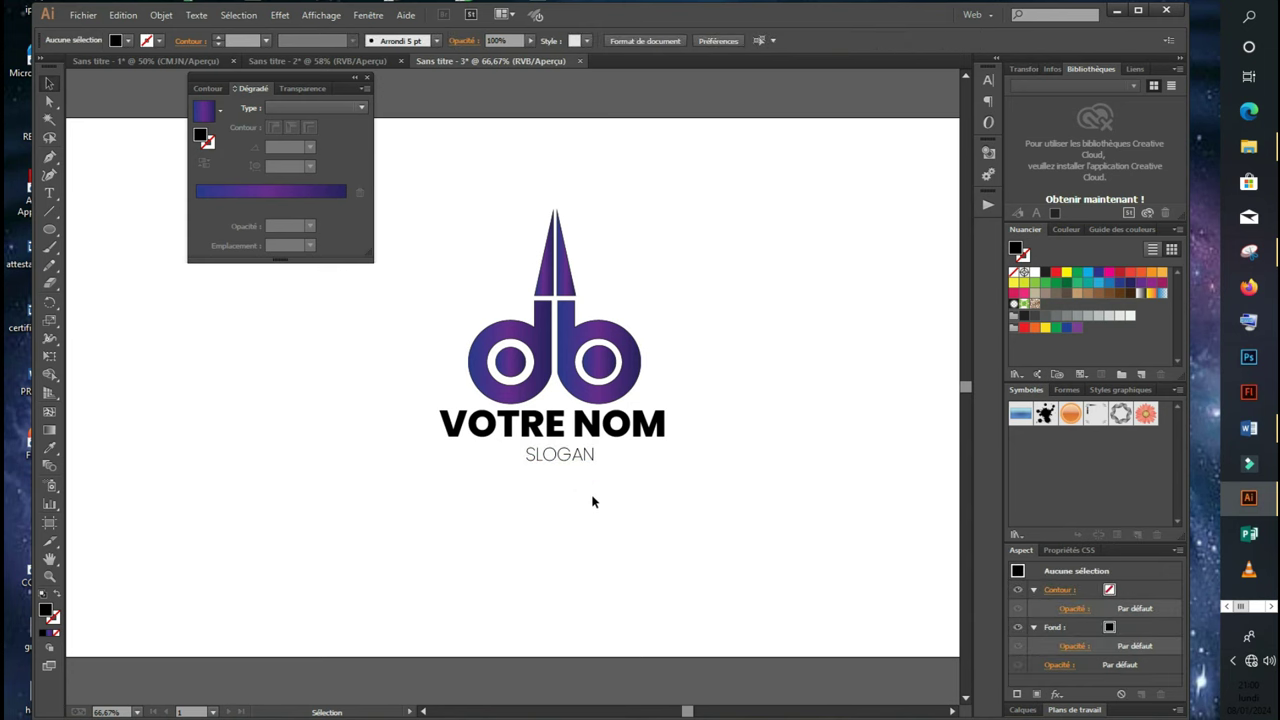
- Fill the VOTRE NOM text with a purple swatch
left_click(627, 427)
left_click(128, 40)
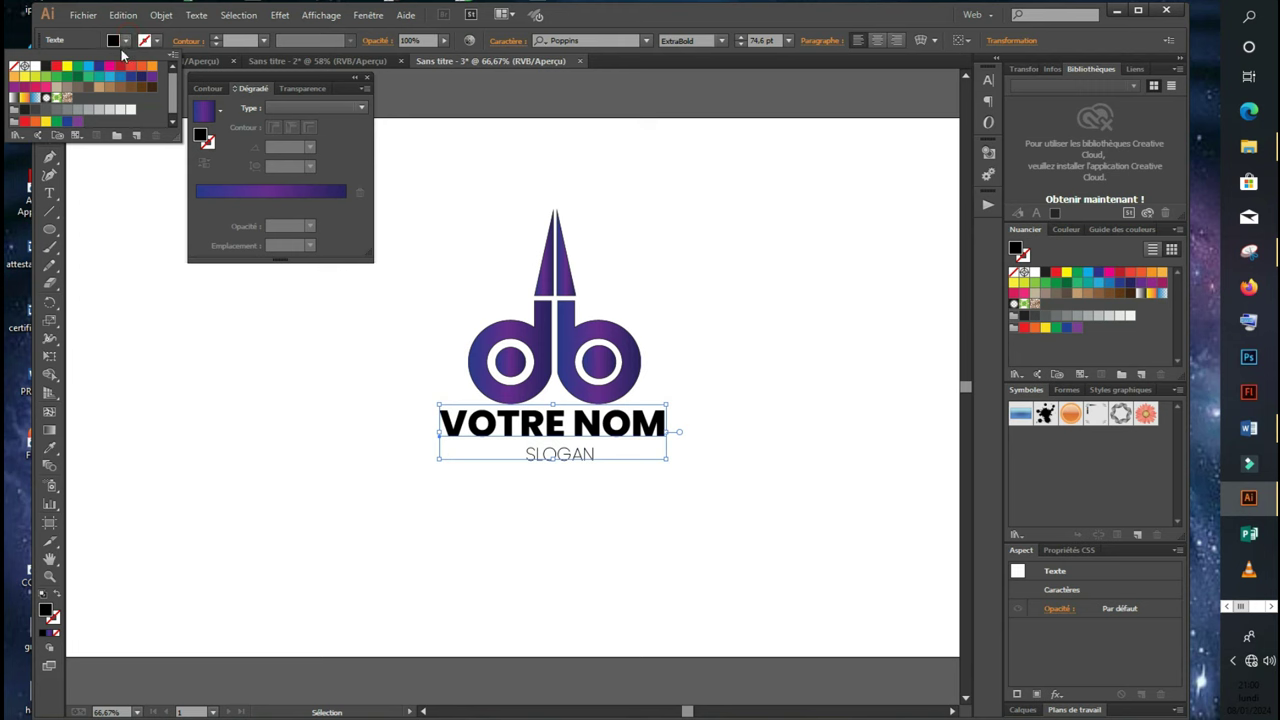
left_click(152, 78)
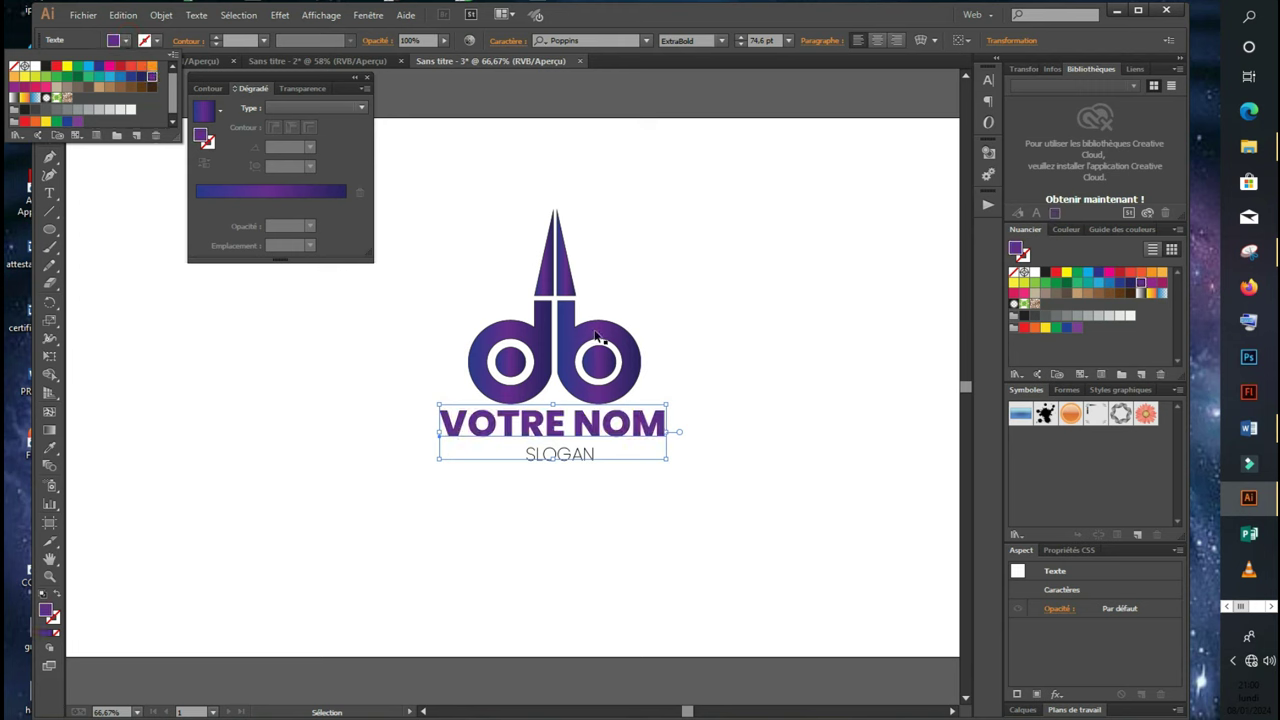
left_click(755, 395)
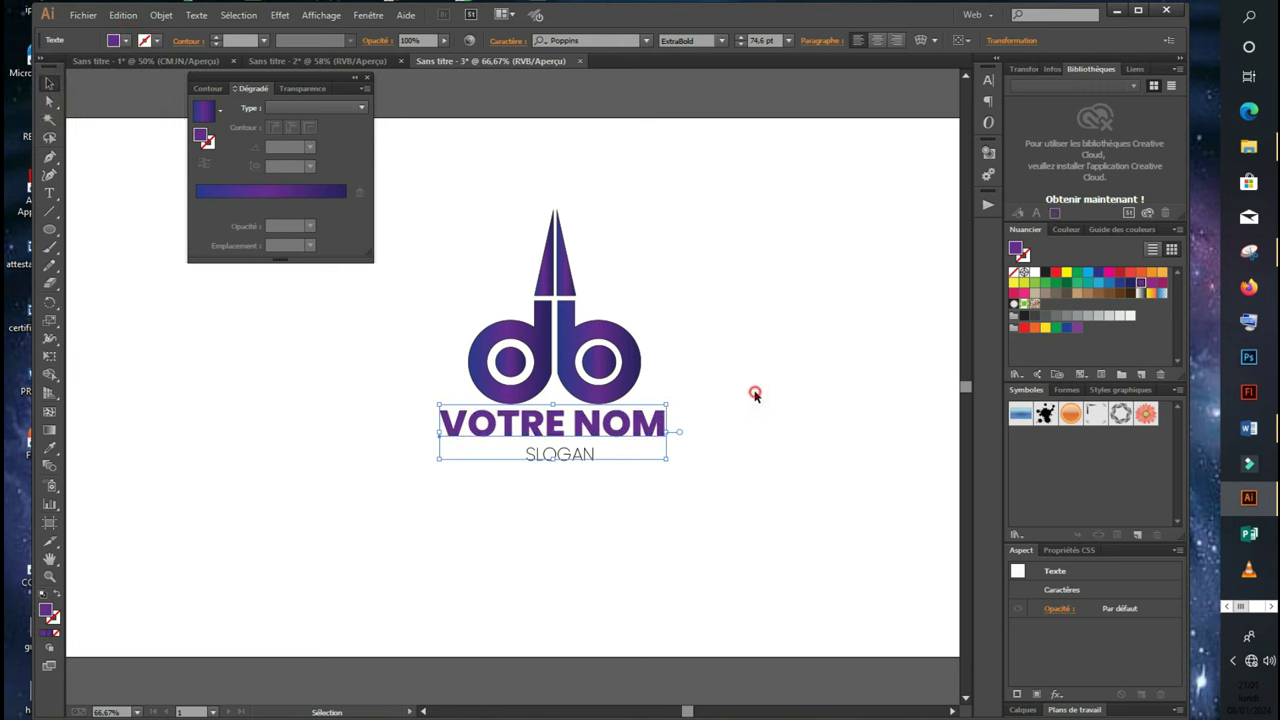
left_click(755, 395)
- Compare with the reference document, then close the floating Dégradé panel
left_click(340, 60)
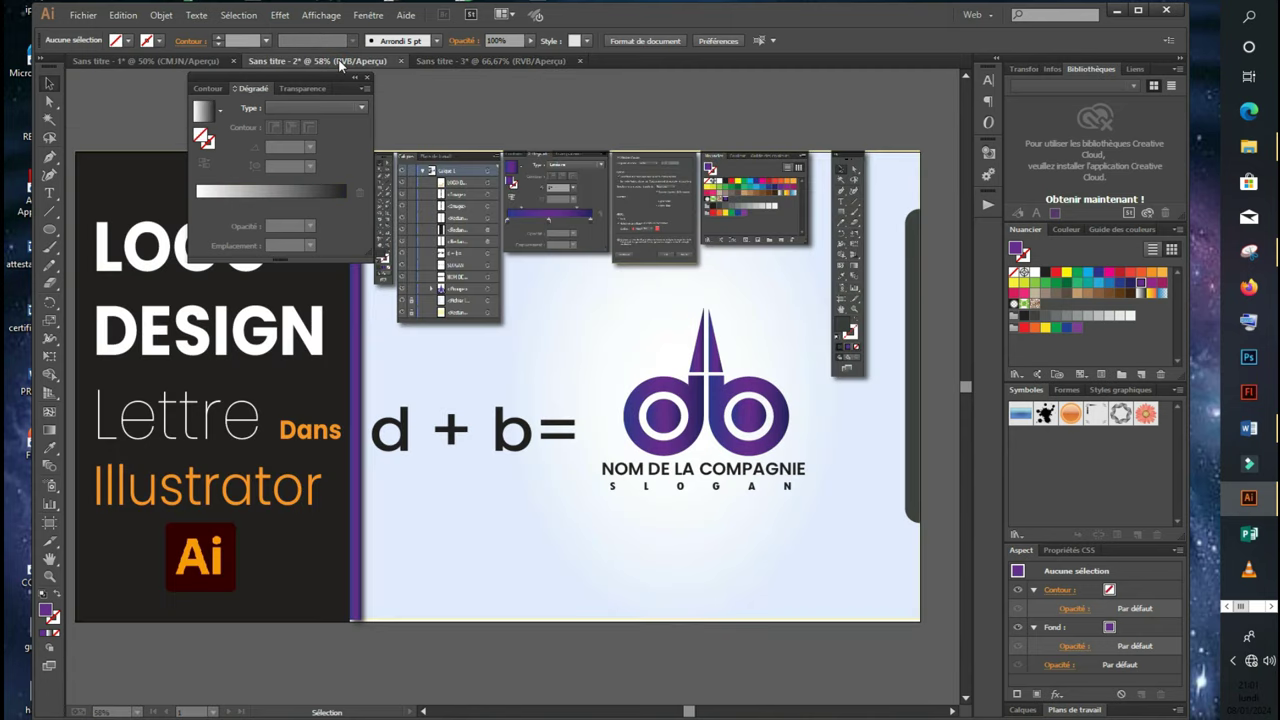
left_click(514, 60)
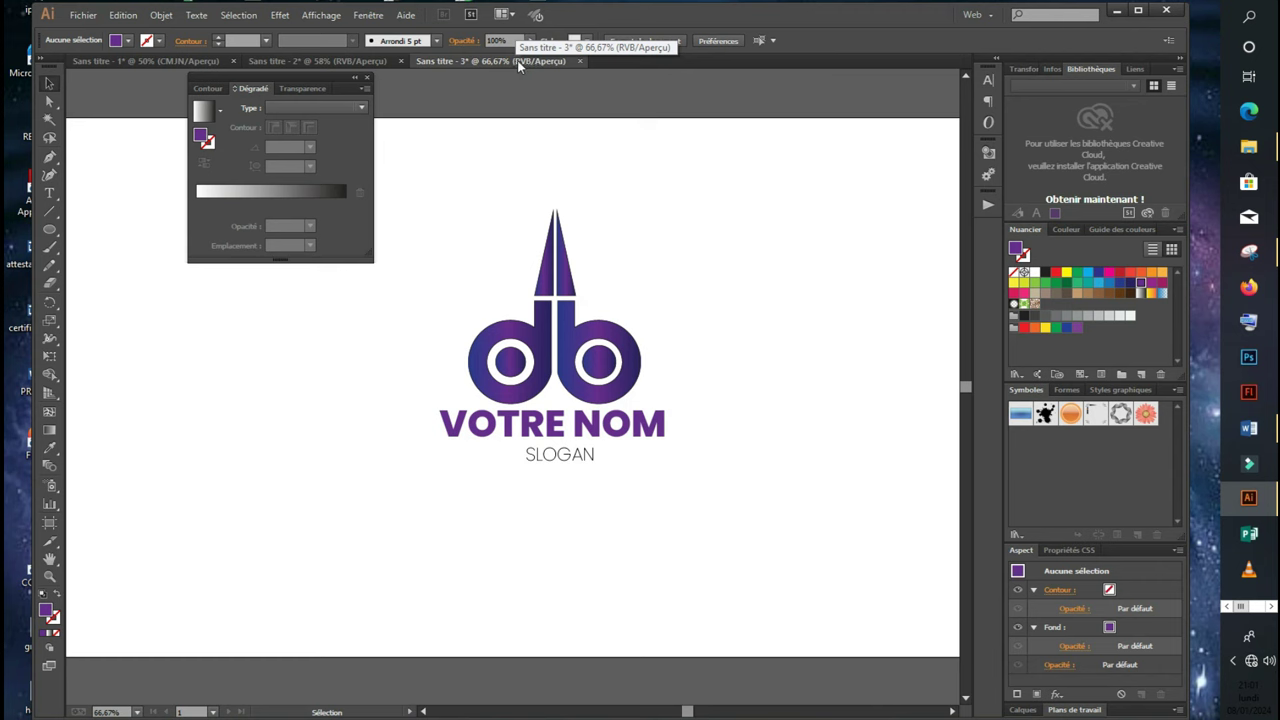
left_click(367, 79)
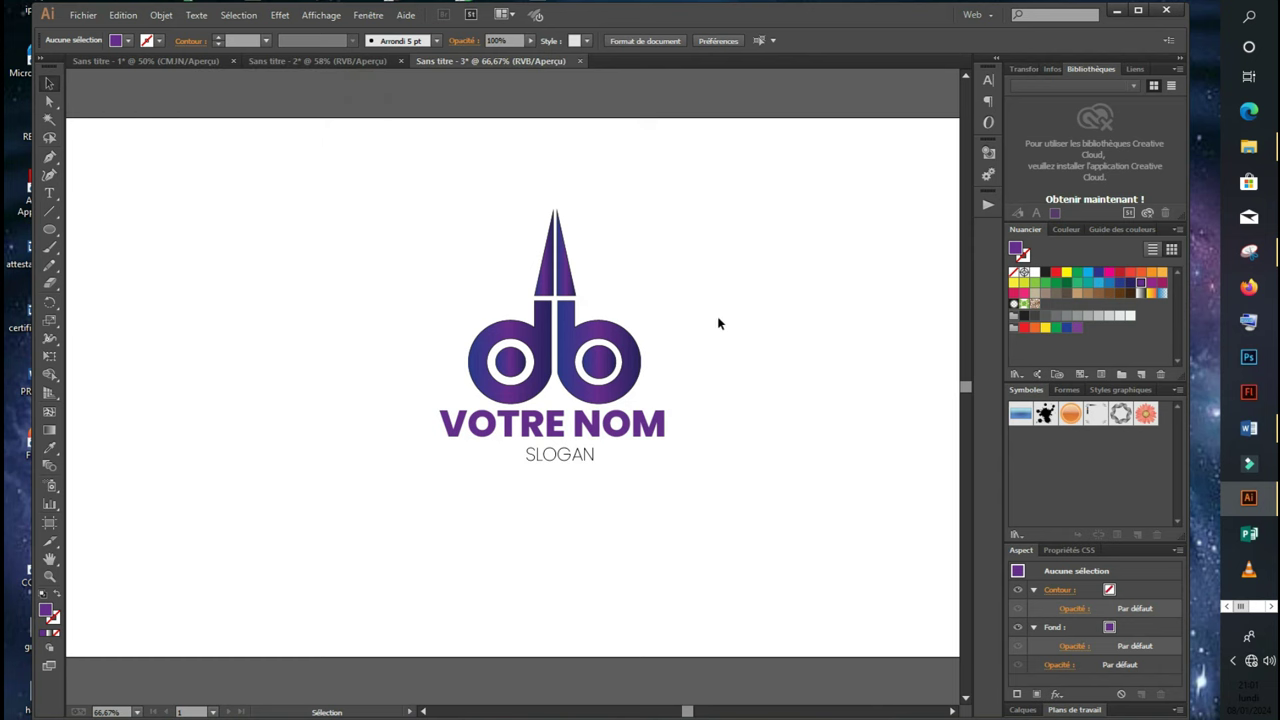
- Move the whole logo about 62 px to the left
left_click_drag(743, 228, 409, 480)
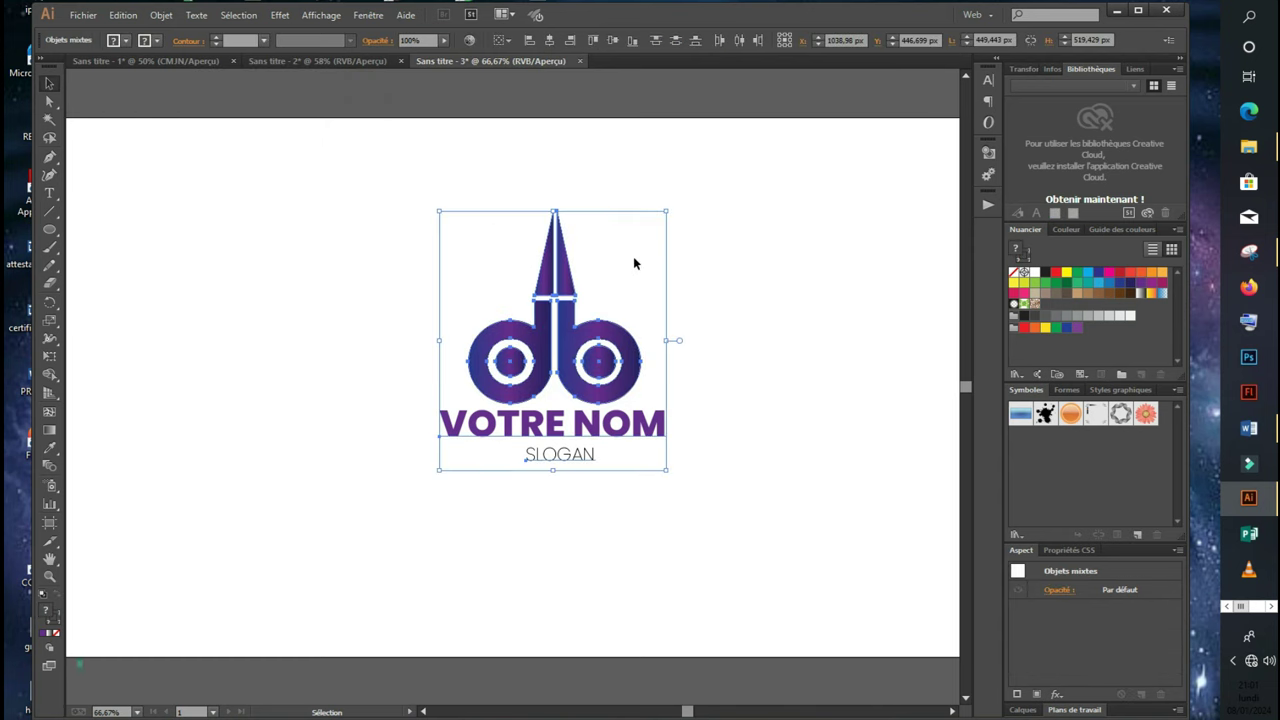
left_click_drag(599, 333, 537, 336)
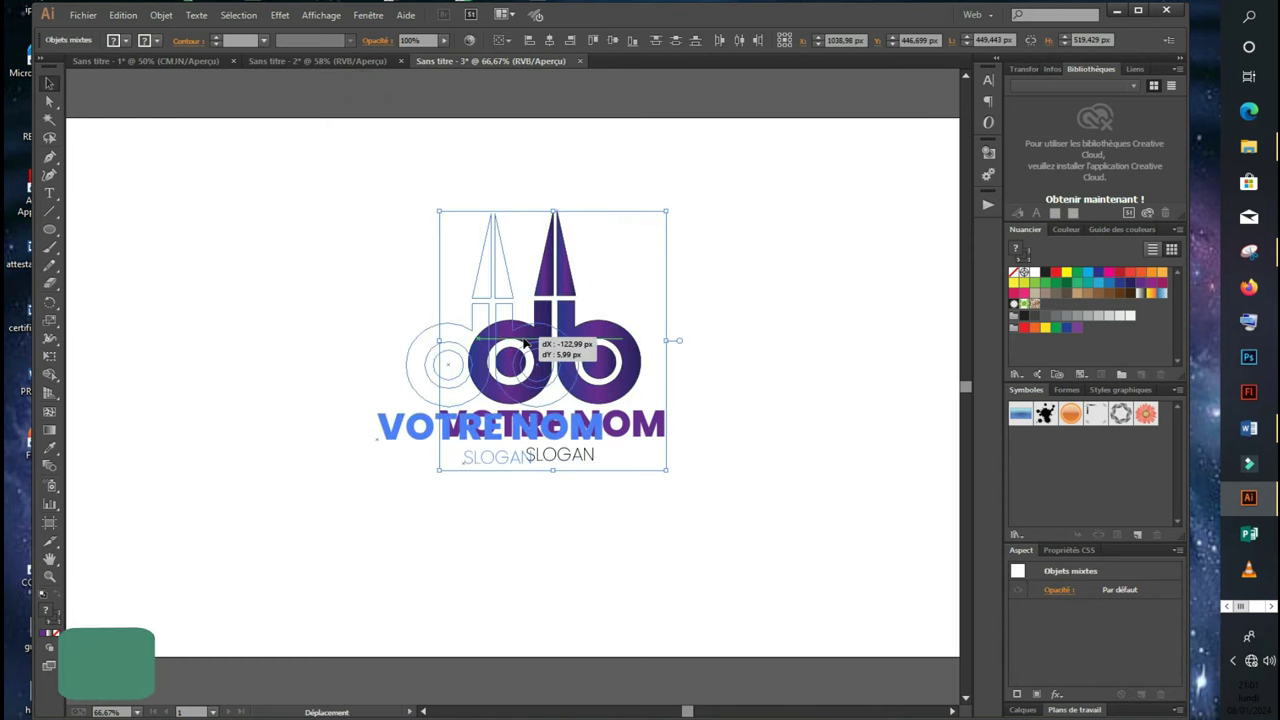
left_click(743, 340)
- Add a new fill to the text in the Aspect (Appearance) panel
left_click(593, 437)
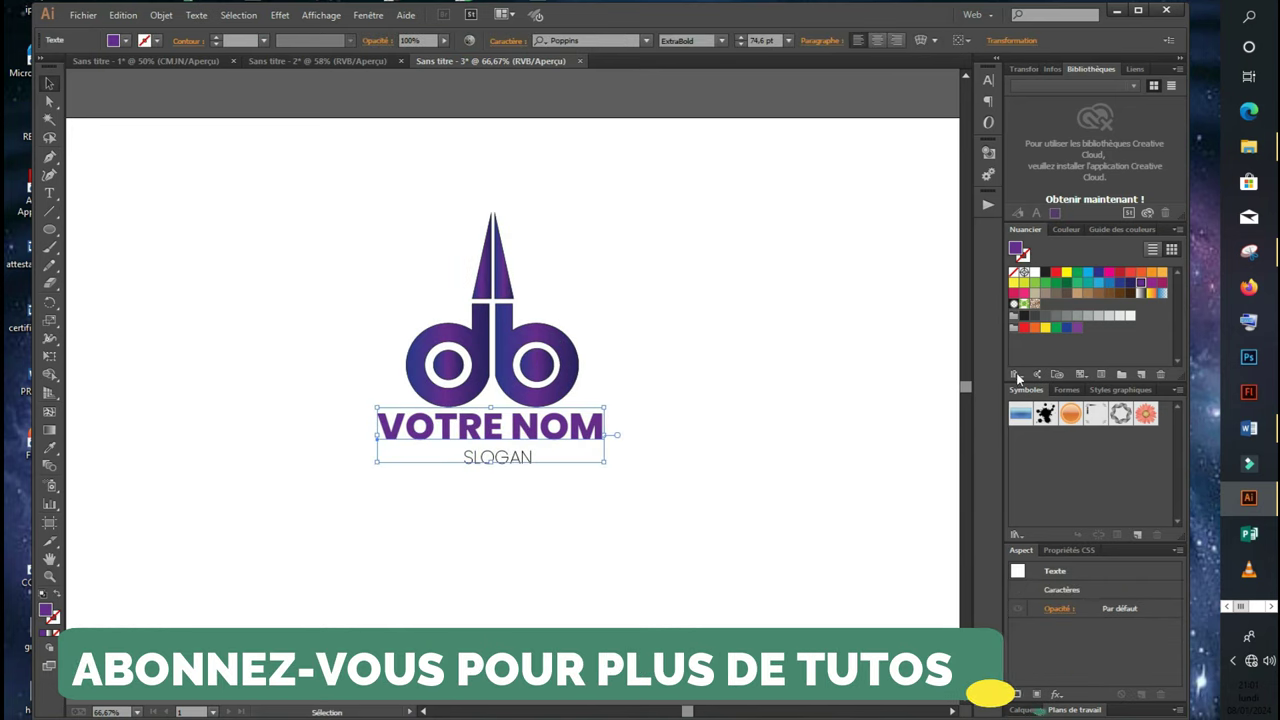
left_click(368, 15)
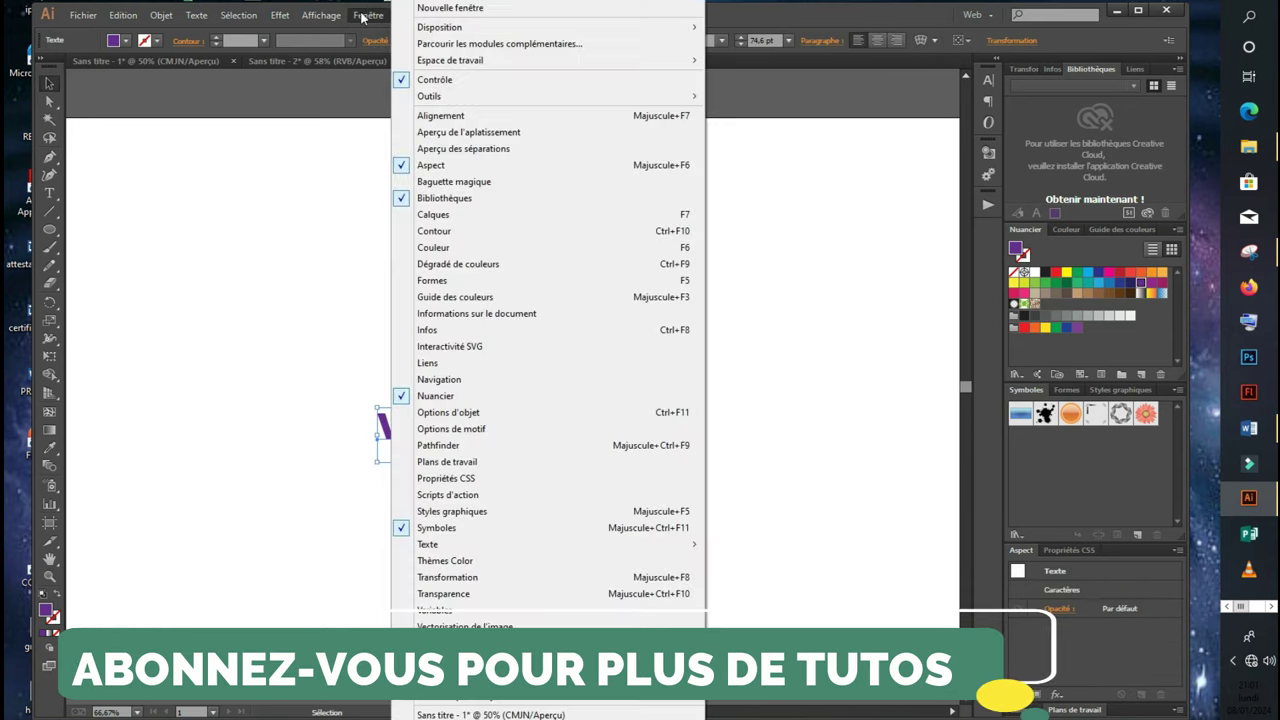
left_click(430, 165)
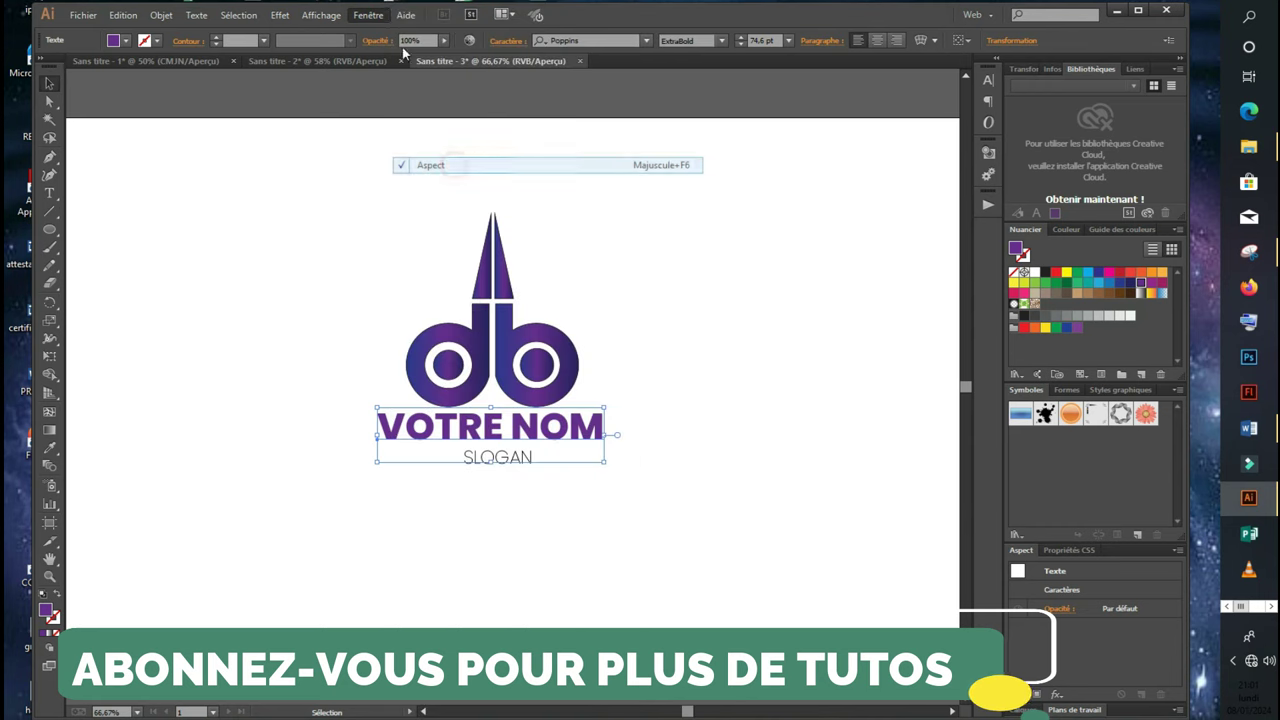
left_click(365, 15)
left_click(420, 162)
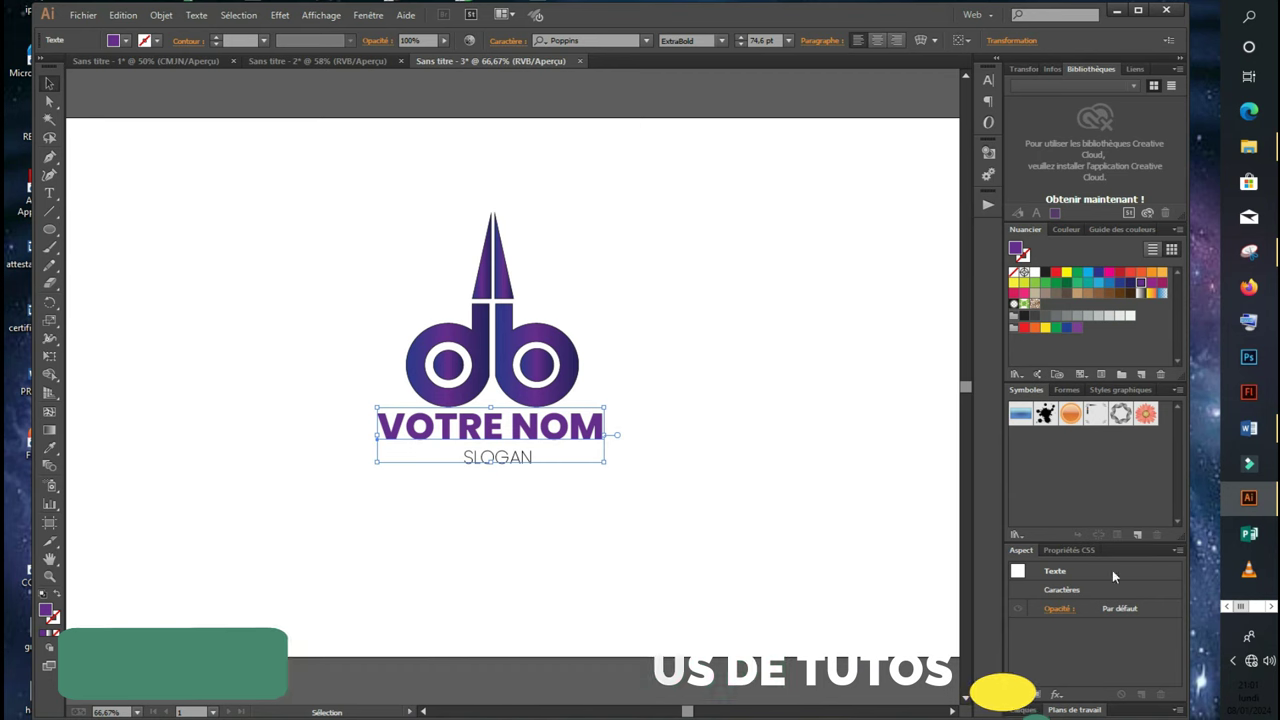
left_click(1037, 694)
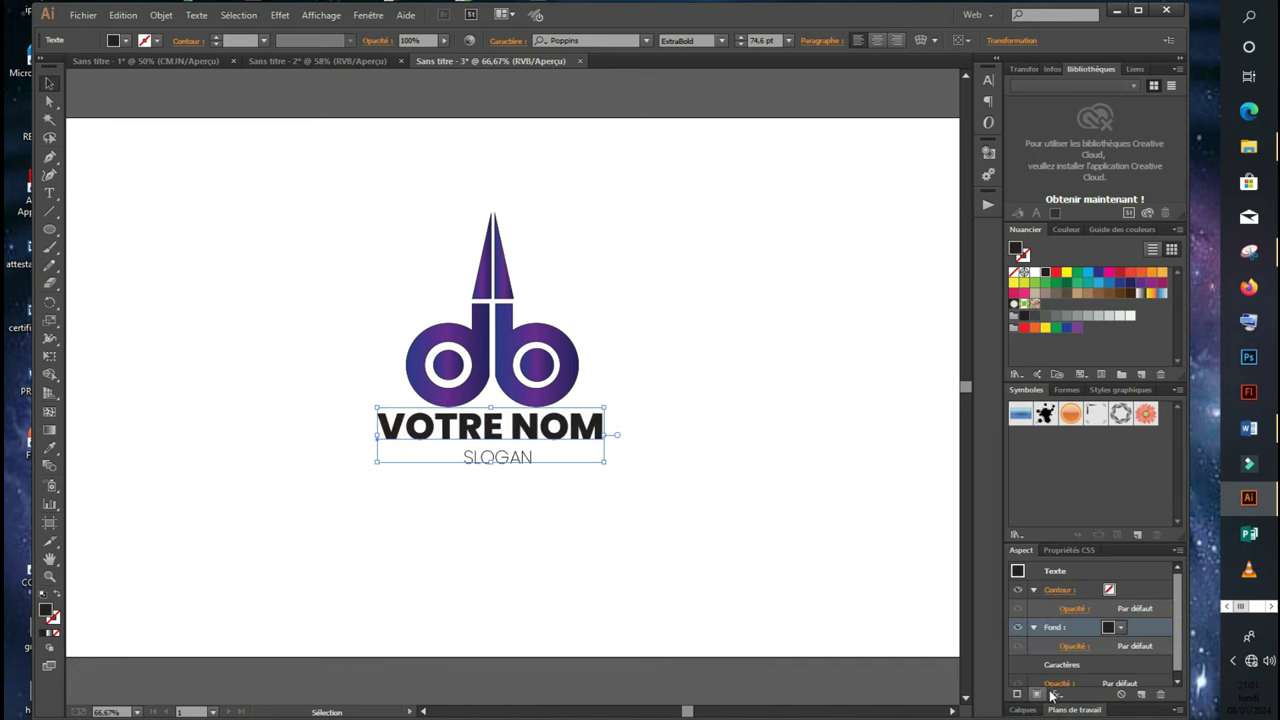
left_click(1122, 628)
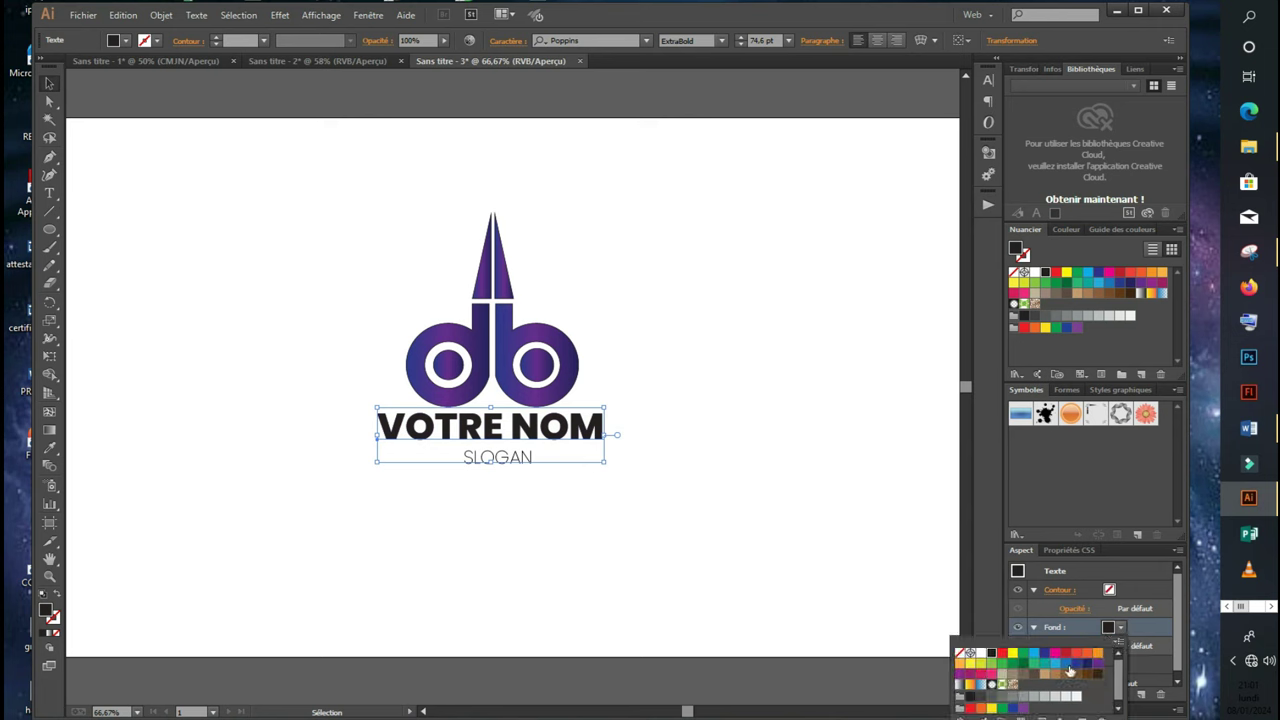
left_click(485, 361)
- Save the db monogram's purple gradient as a new swatch
left_click(484, 365)
left_click(113, 40)
left_click(136, 134)
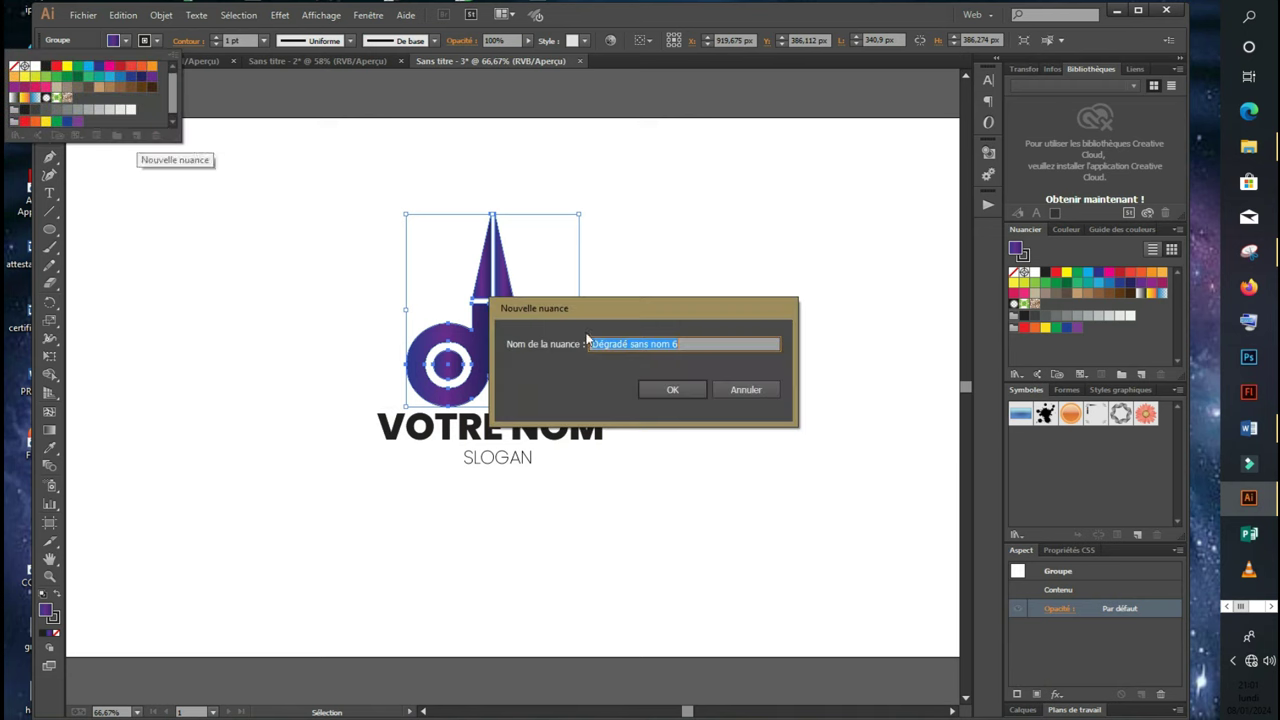
left_click(668, 390)
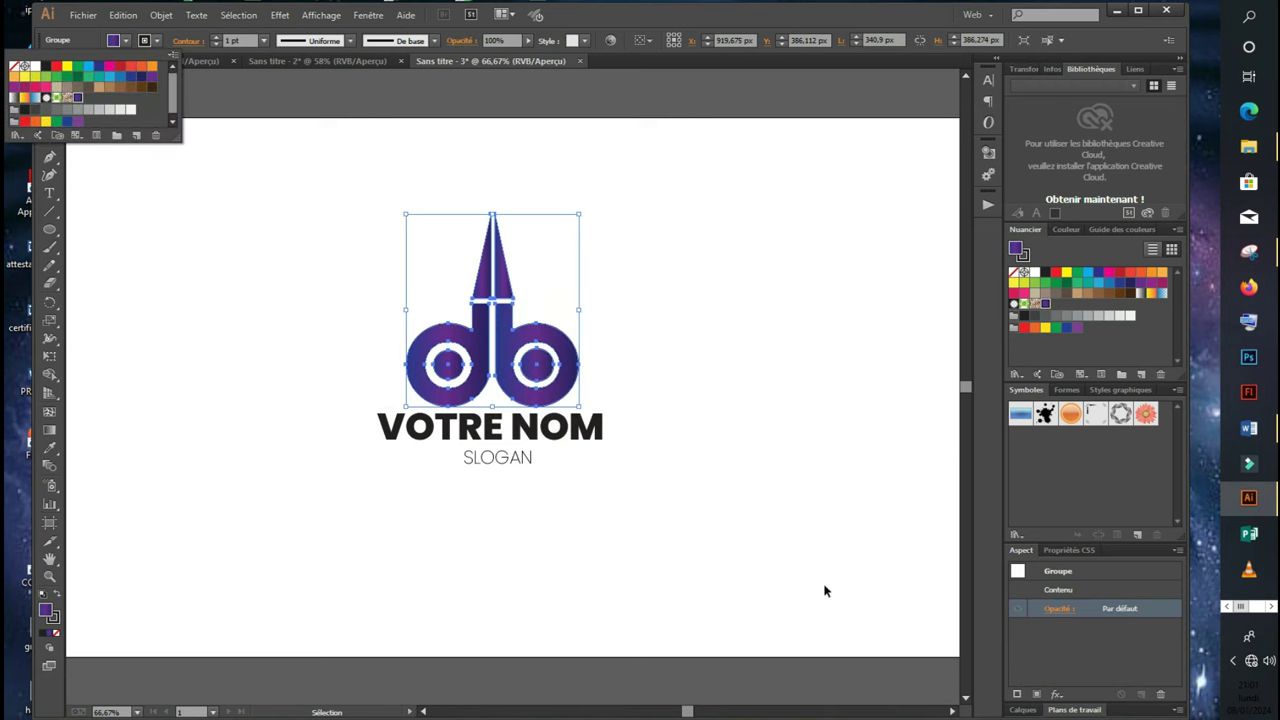
left_click(502, 440)
- Fill VOTRE NOM with the saved purple gradient swatch
double_click(494, 427)
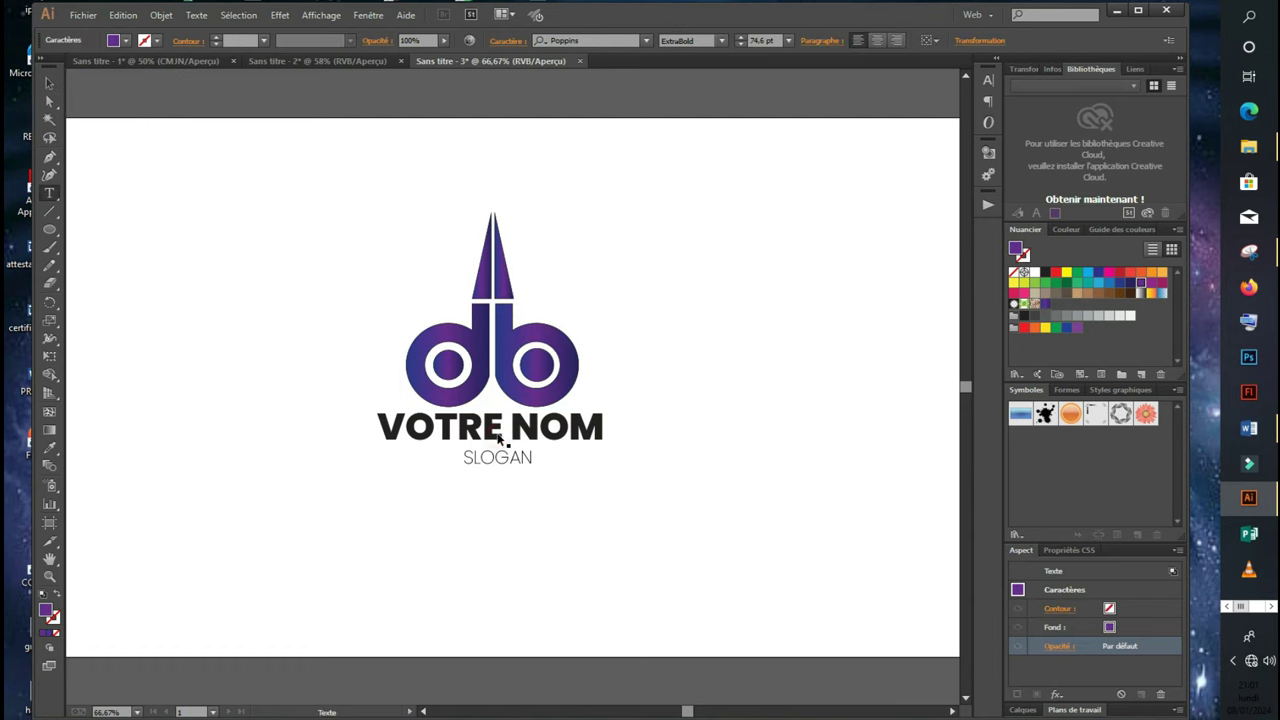
key("Escape")
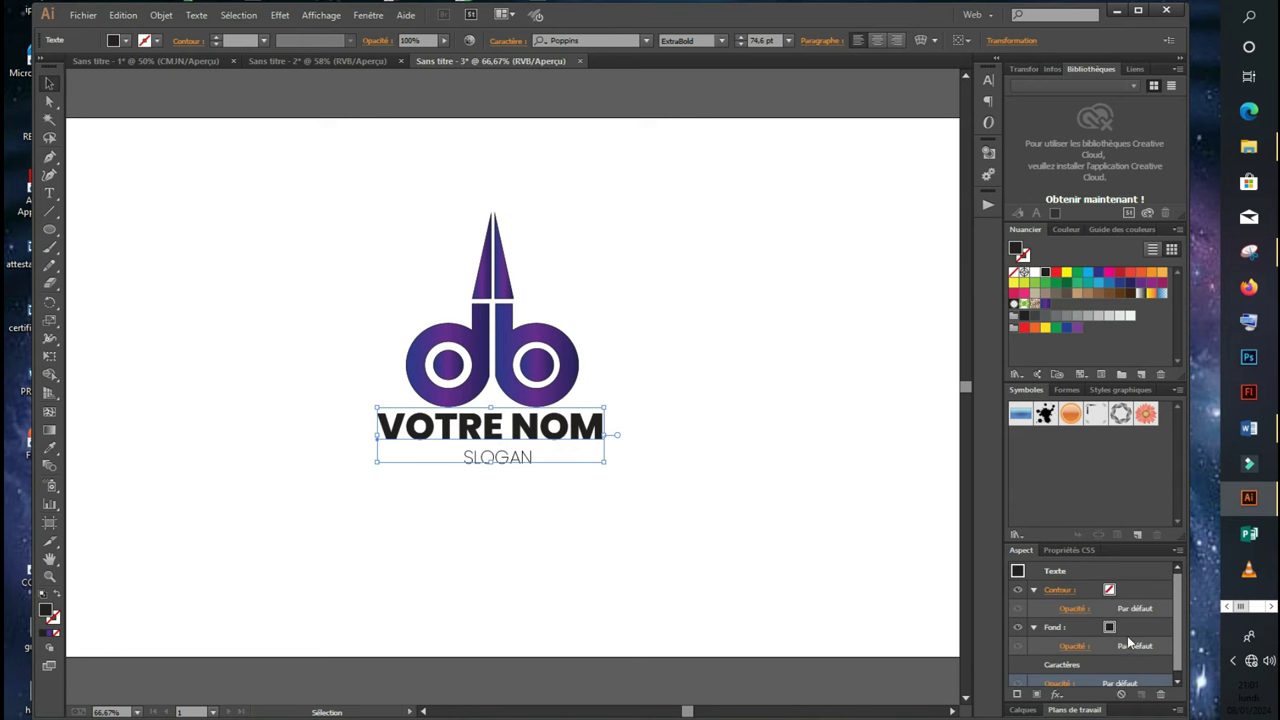
left_click(1110, 628)
left_click(1110, 628)
left_click(1021, 684)
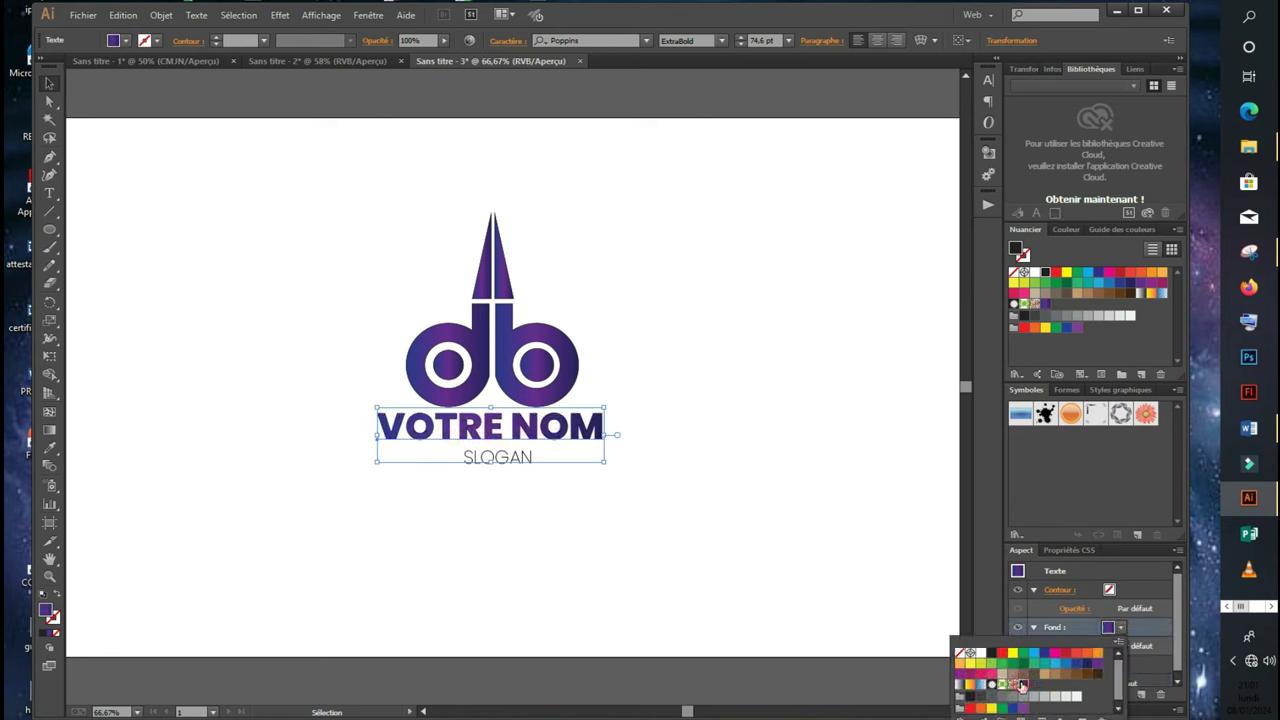
left_click(677, 432)
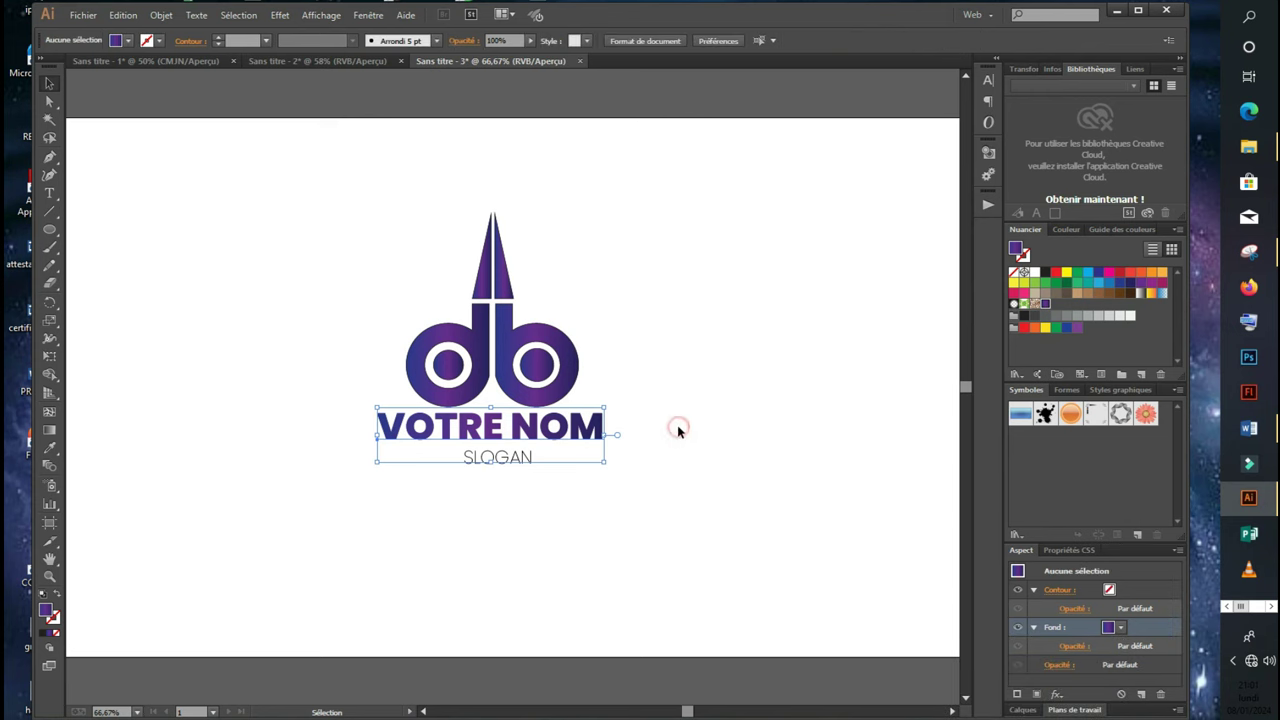
- Change the SLOGAN text fill from black to the saved purple gradient swatch, matching VOTRE NOM
left_click(505, 463)
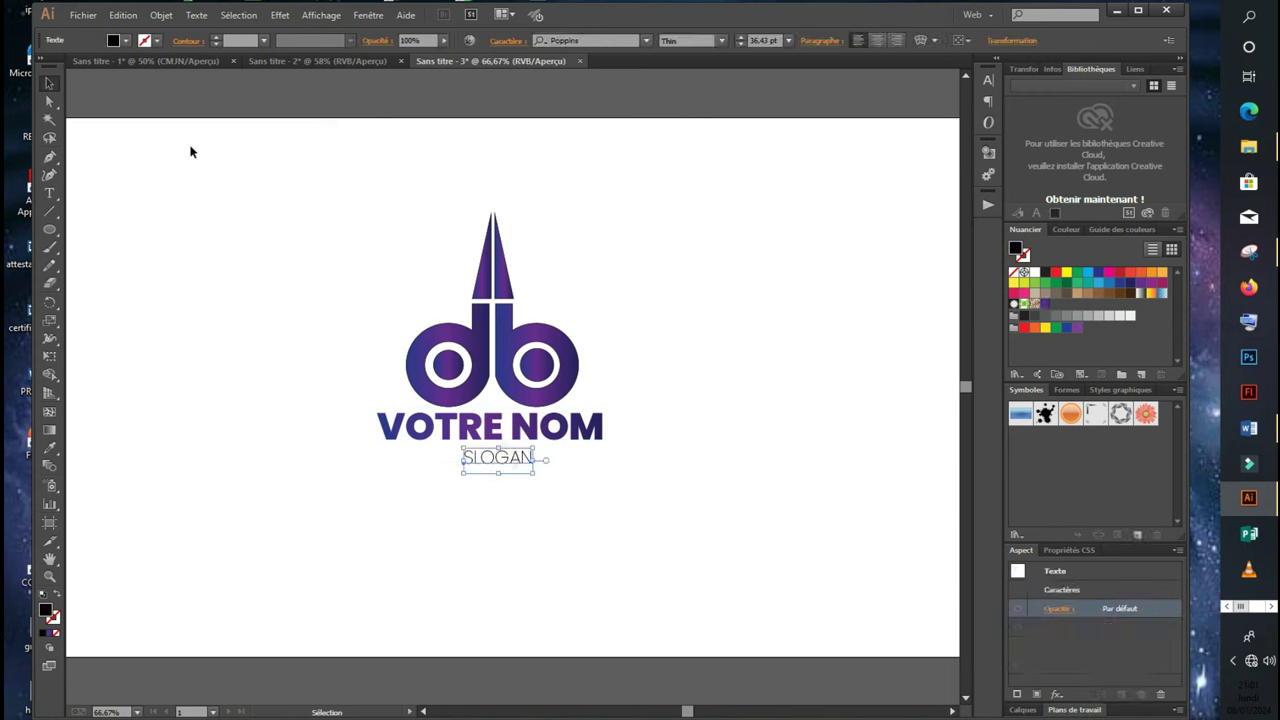
left_click(127, 41)
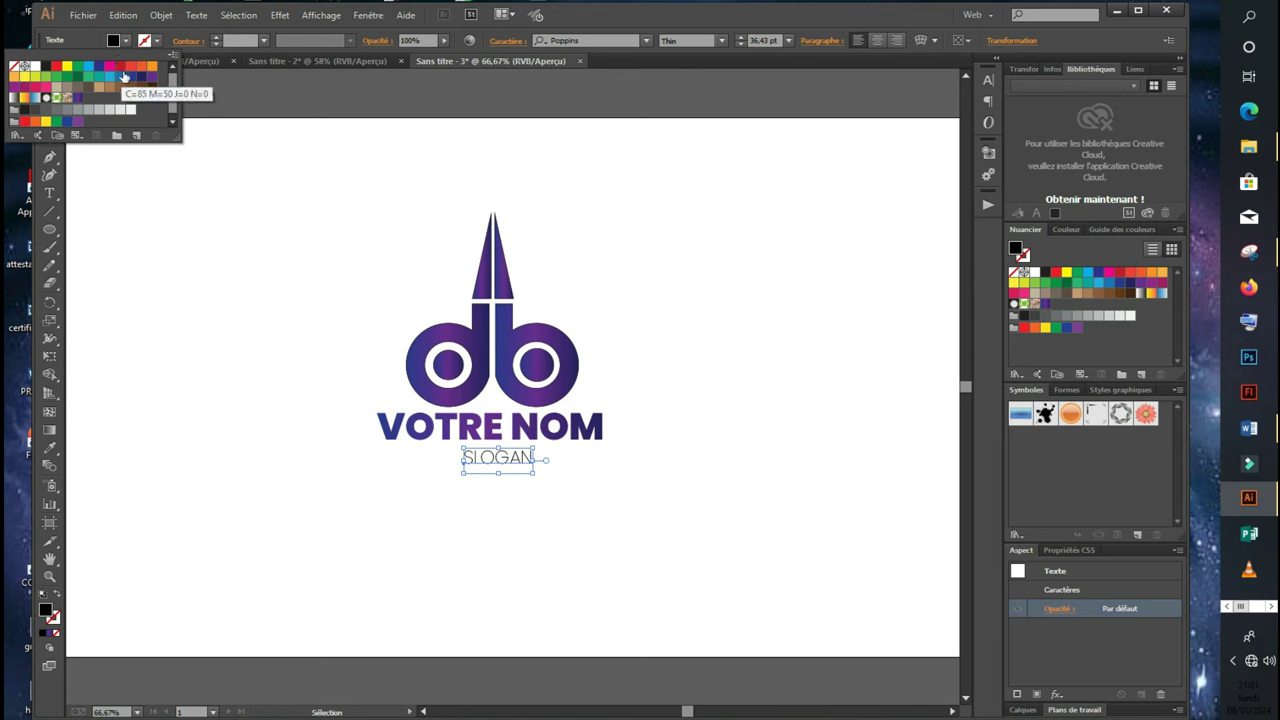
left_click(151, 77)
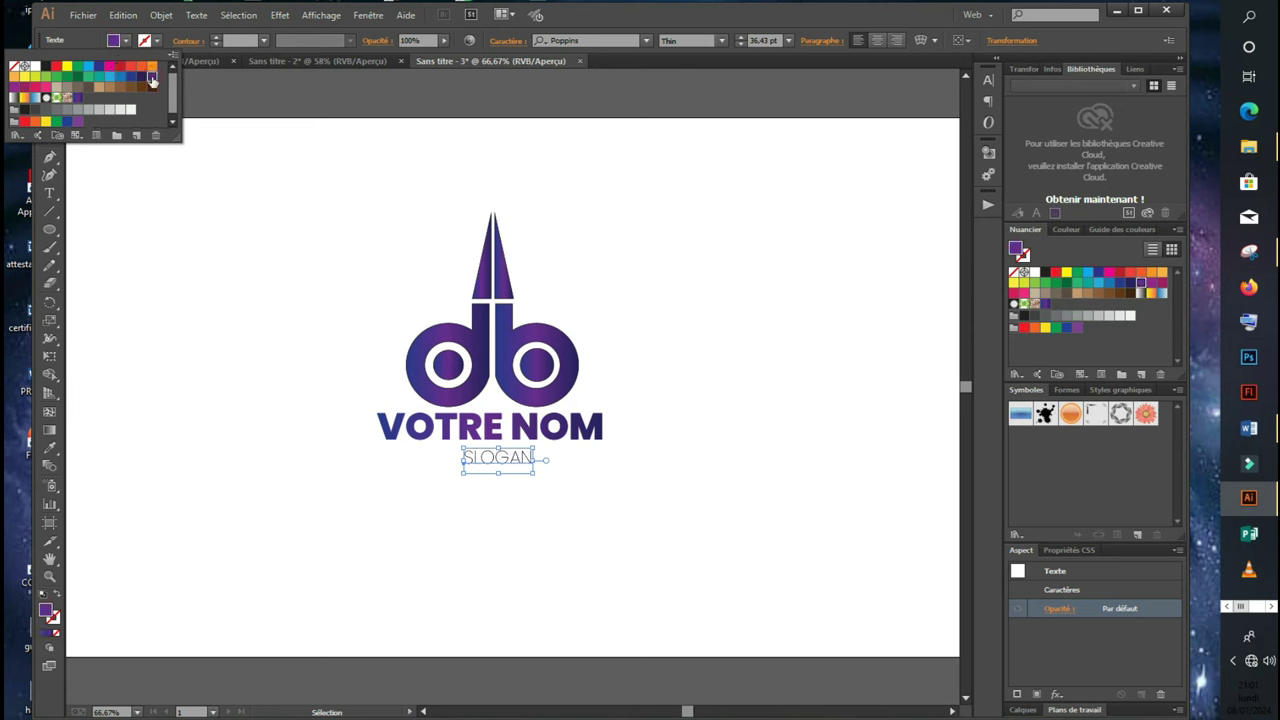
left_click(661, 479)
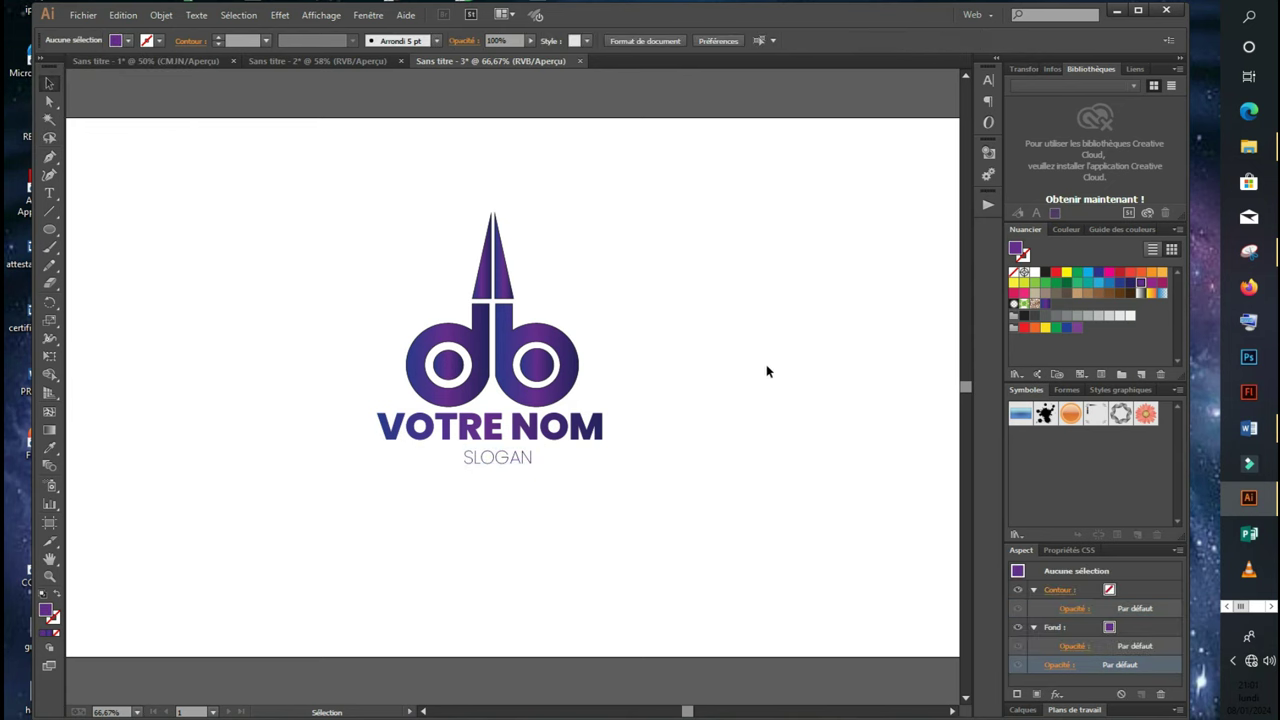